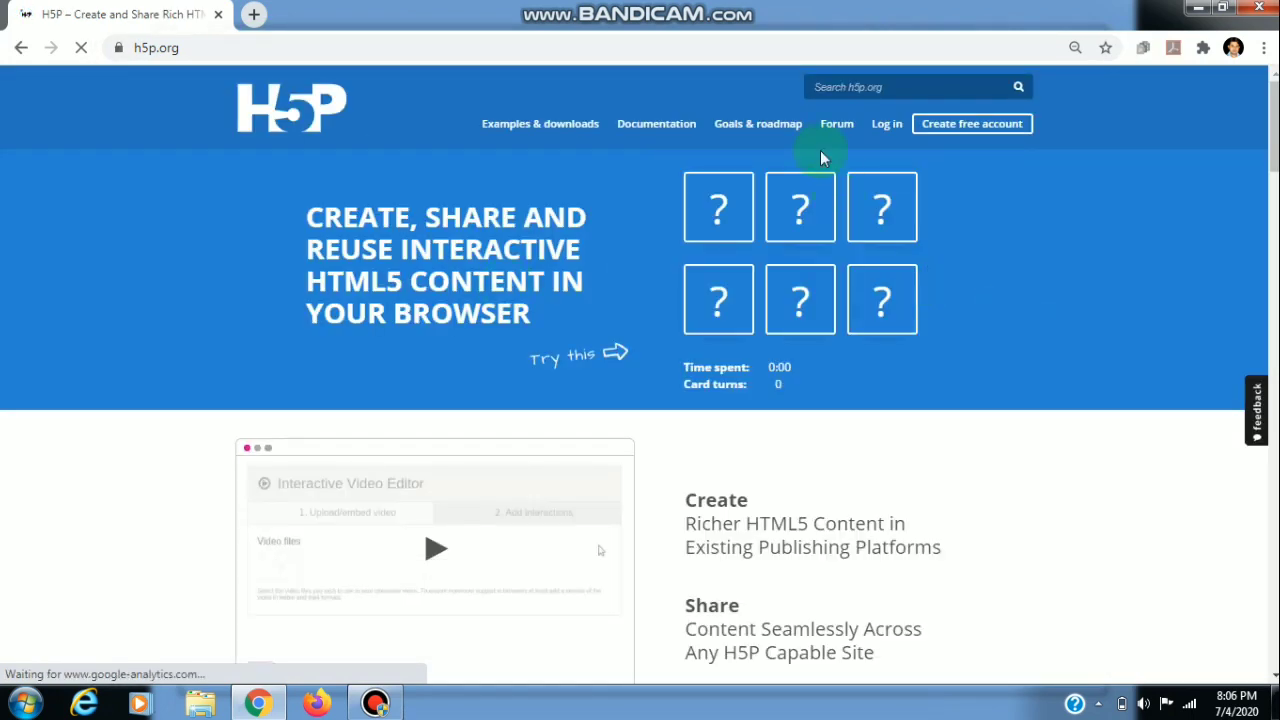
- Log in to the H5P.org account and start creating new interactive content through Try out H5P
{"action": "left_click", "coordinate": [887, 124]}
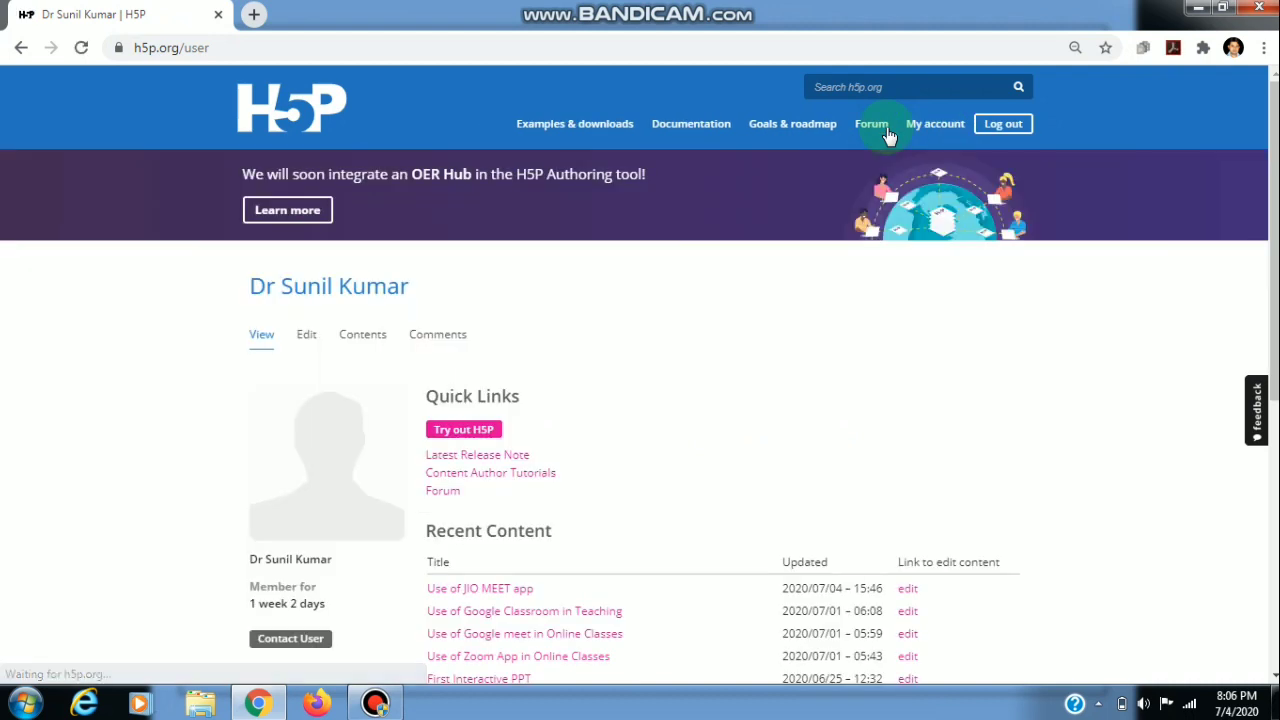
{"action": "mouse_move", "coordinate": [1274, 221]}
{"action": "left_mouse_down"}
{"action": "mouse_move", "coordinate": [1276, 305]}
{"action": "mouse_move", "coordinate": [1276, 220]}
{"action": "left_mouse_up"}
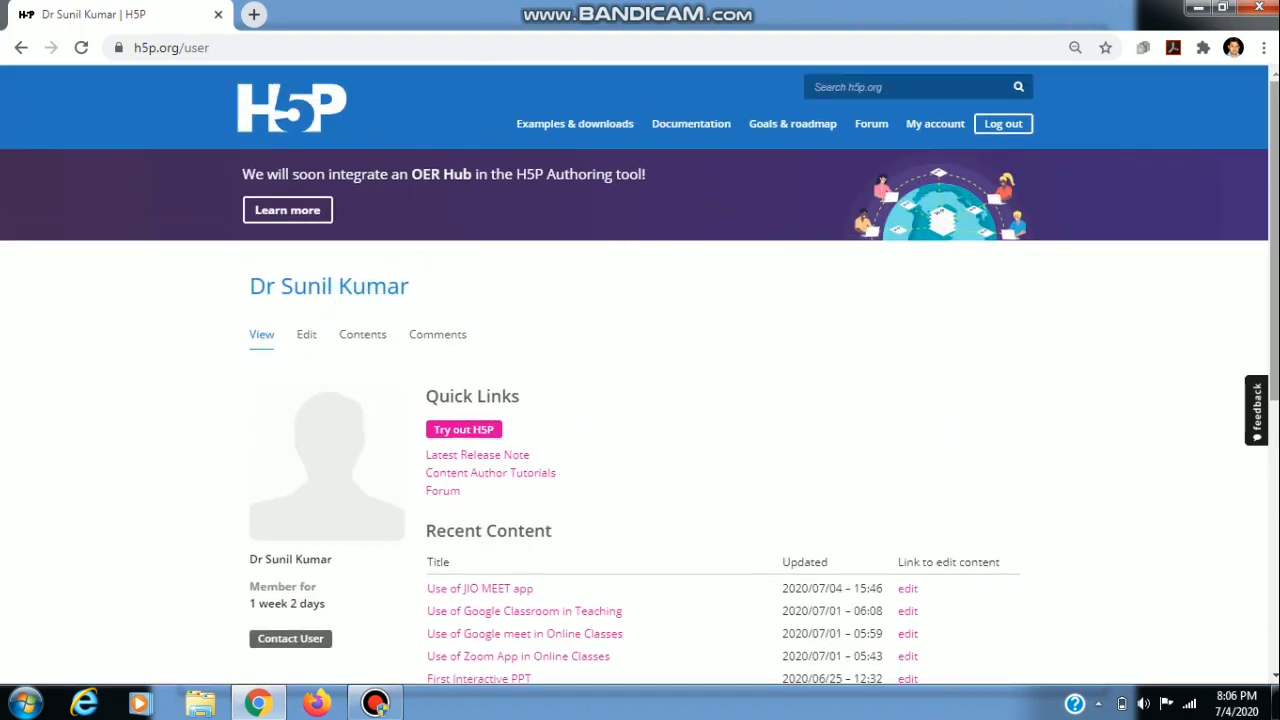
{"action": "left_click_drag", "start_coordinate": [1272, 313], "coordinate": [1270, 394]}
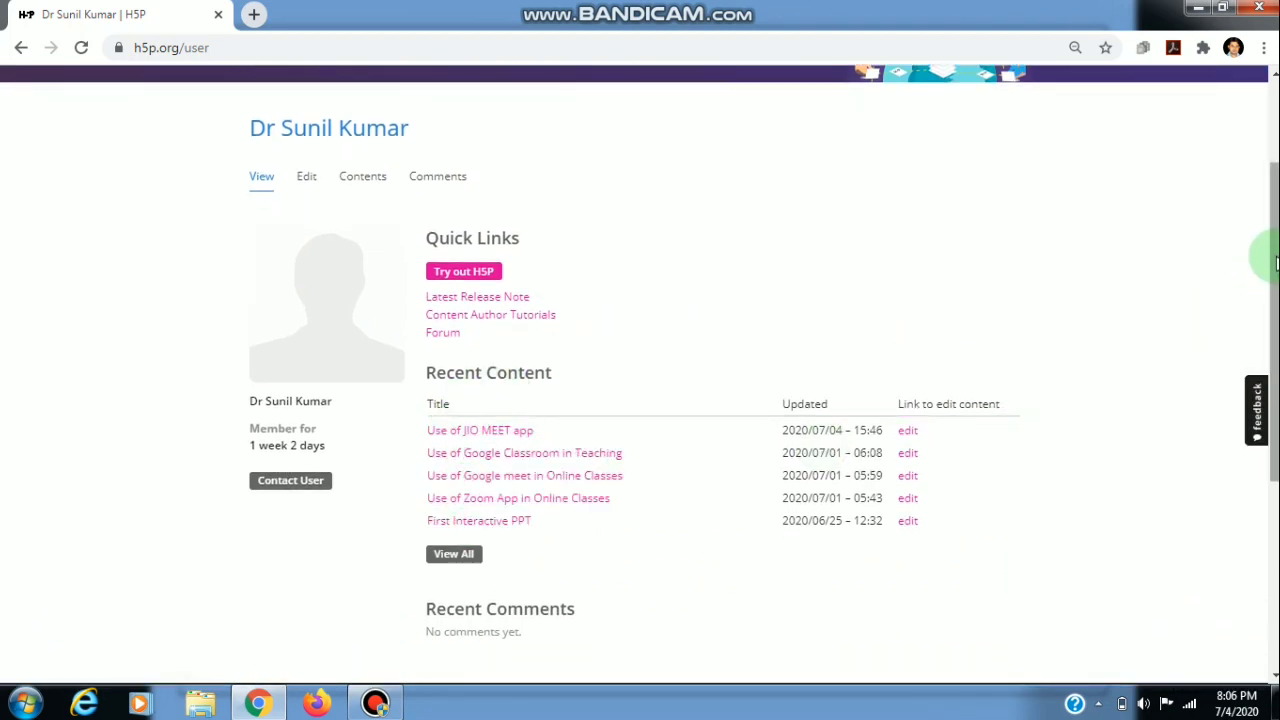
{"action": "left_click_drag", "start_coordinate": [1276, 262], "coordinate": [1272, 252]}
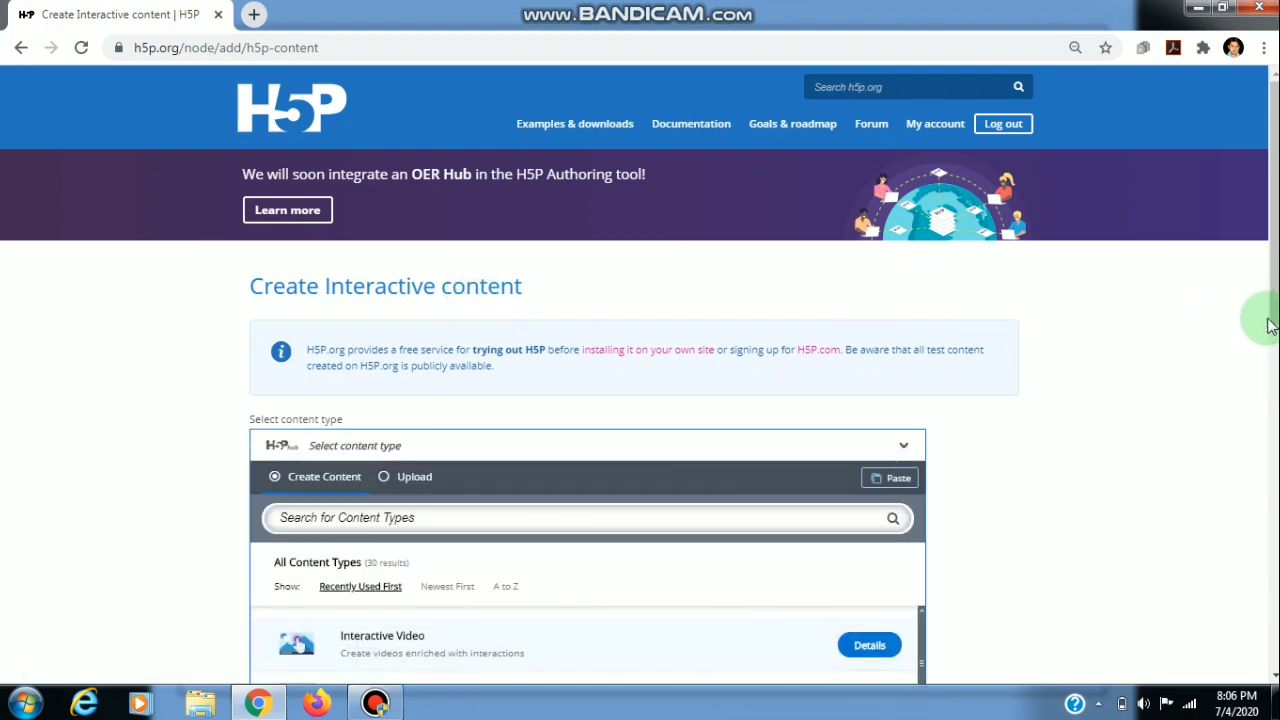
- Choose Course Presentation as the content type for the new interactive content
{"action": "scroll", "coordinate": [1268, 325], "scroll_direction": "down", "scroll_amount": 3}
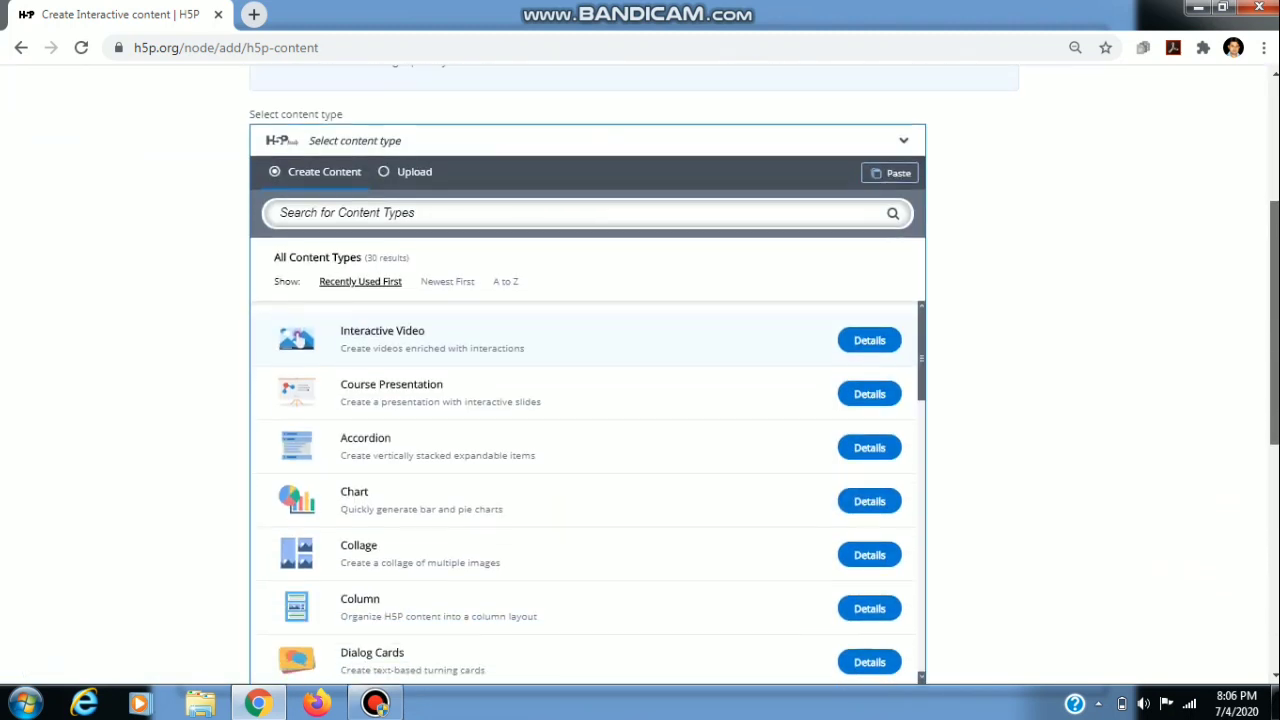
{"action": "scroll", "coordinate": [552, 320], "scroll_direction": "down", "scroll_amount": 1}
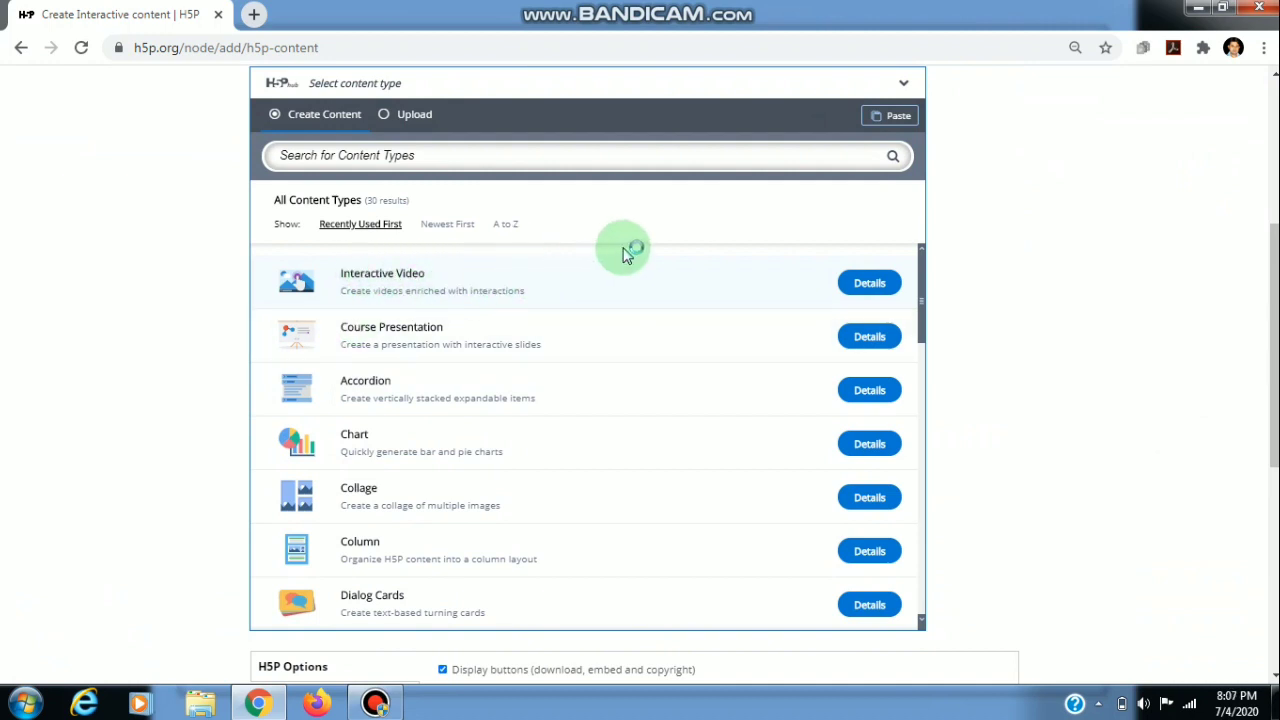
{"action": "left_click", "coordinate": [398, 343]}
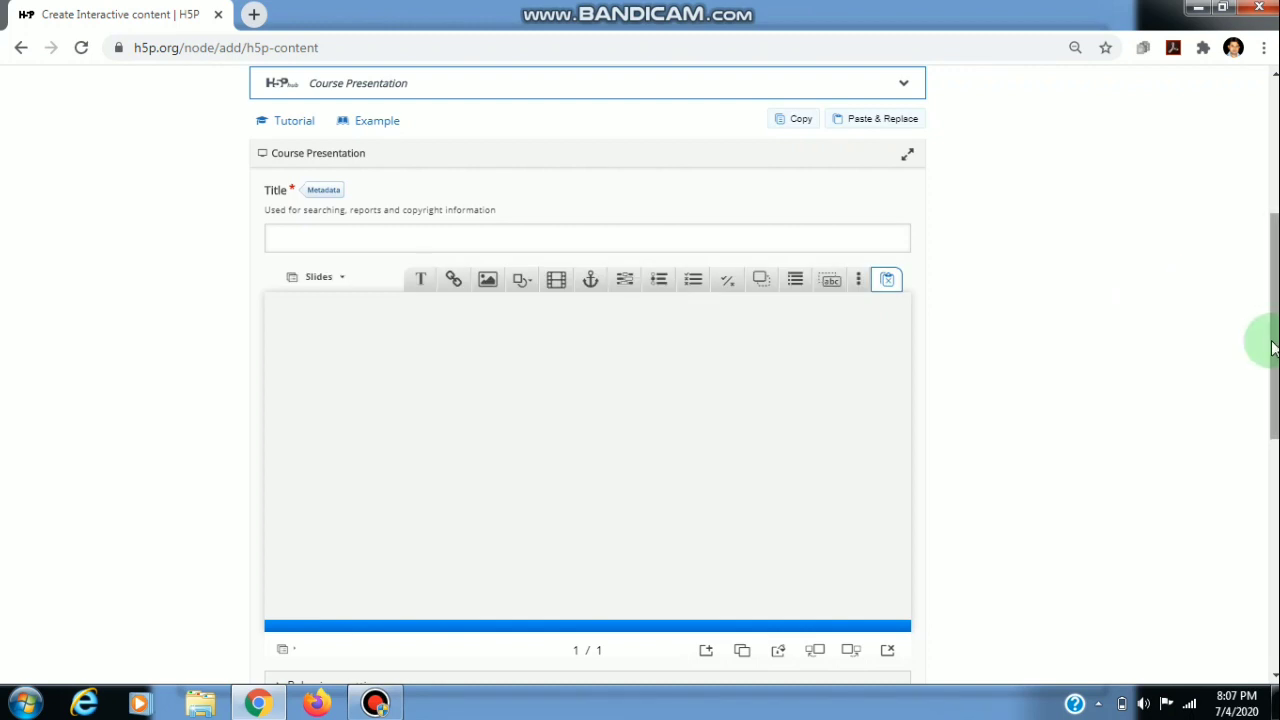
{"action": "mouse_move", "coordinate": [1272, 348]}
{"action": "left_mouse_down"}
{"action": "mouse_move", "coordinate": [1273, 268]}
{"action": "mouse_move", "coordinate": [1275, 355]}
{"action": "left_mouse_up"}
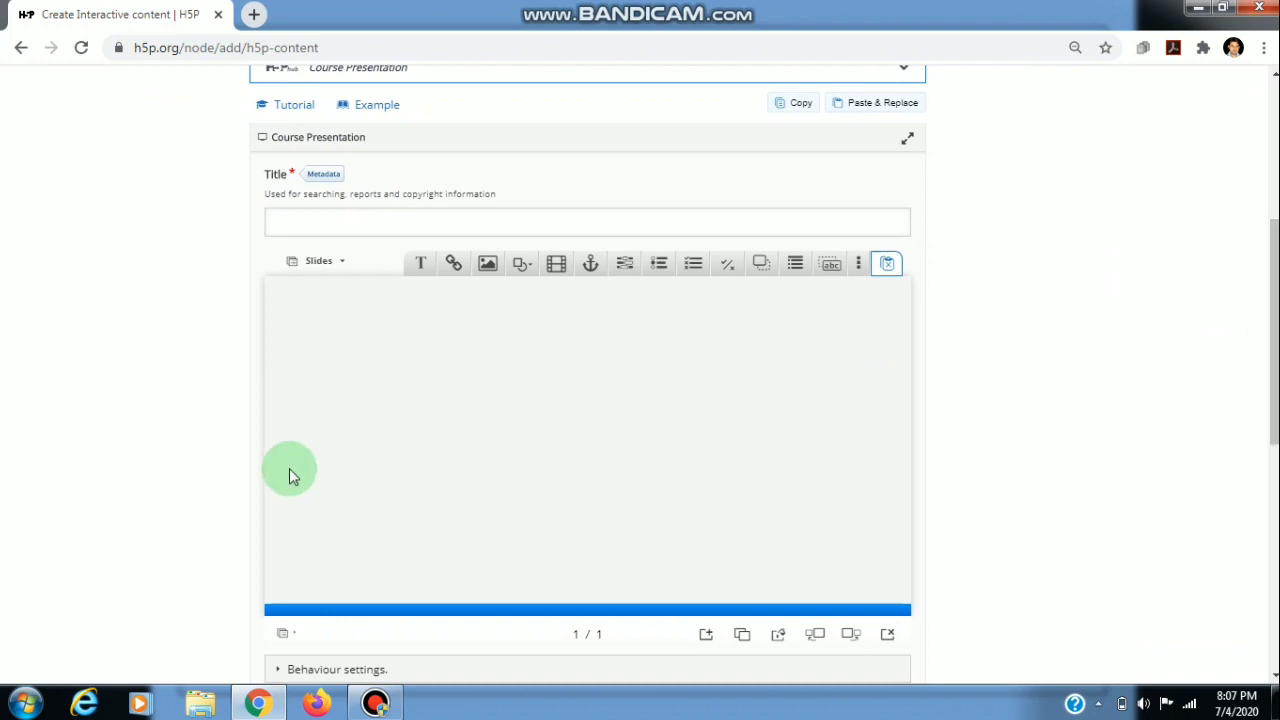
{"action": "left_click", "coordinate": [344, 265]}
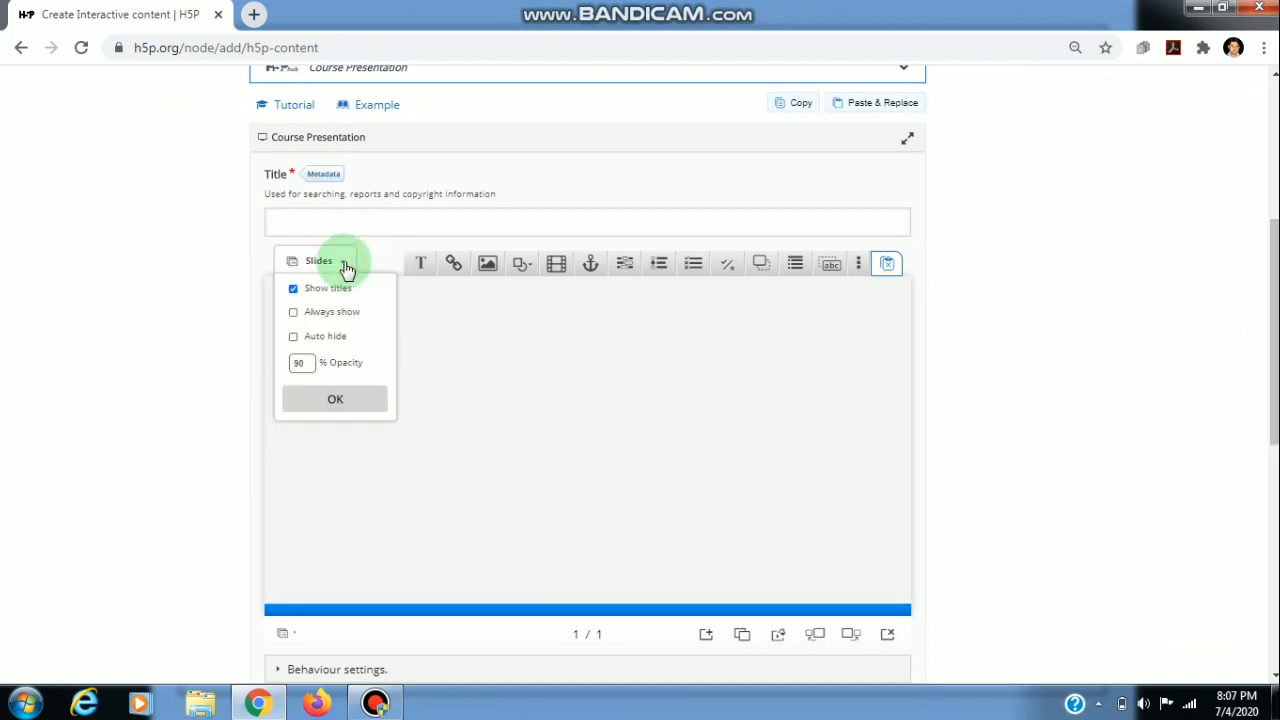
{"action": "left_click", "coordinate": [351, 471]}
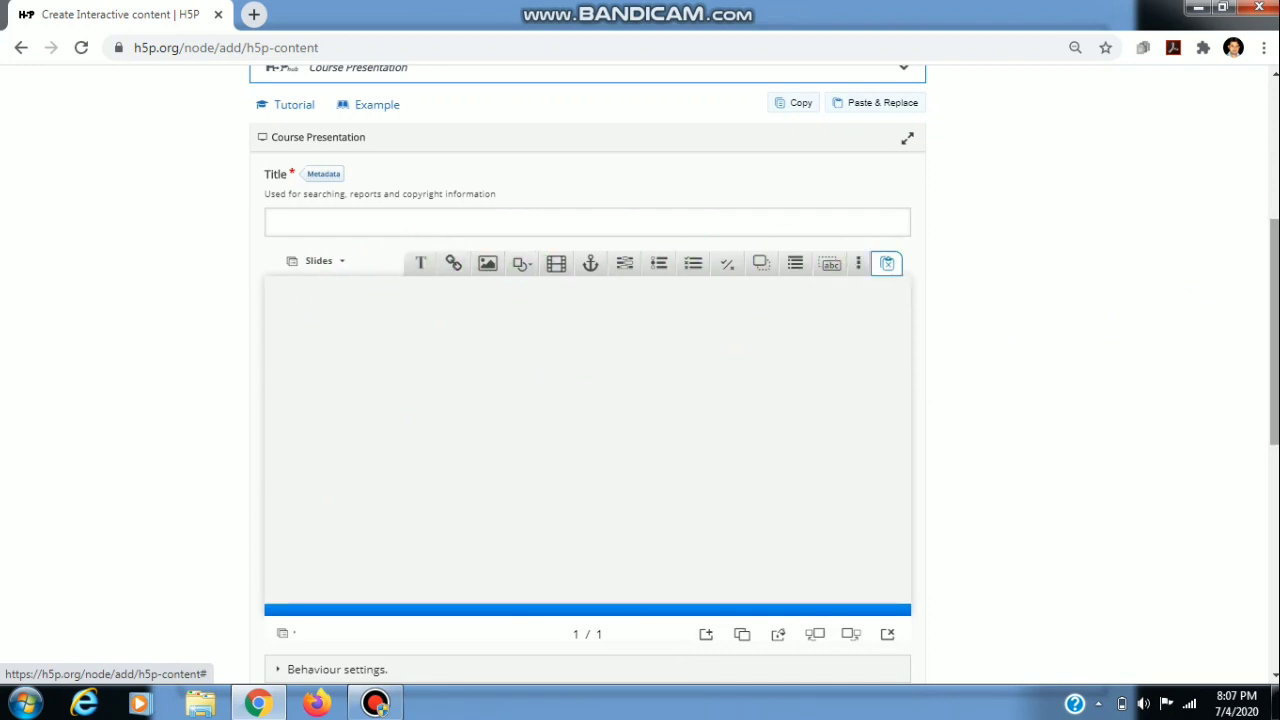
- Add a text element reading "First Slide" to the first slide of the presentation
{"action": "scroll", "coordinate": [1274, 340], "scroll_direction": "down", "scroll_amount": 1}
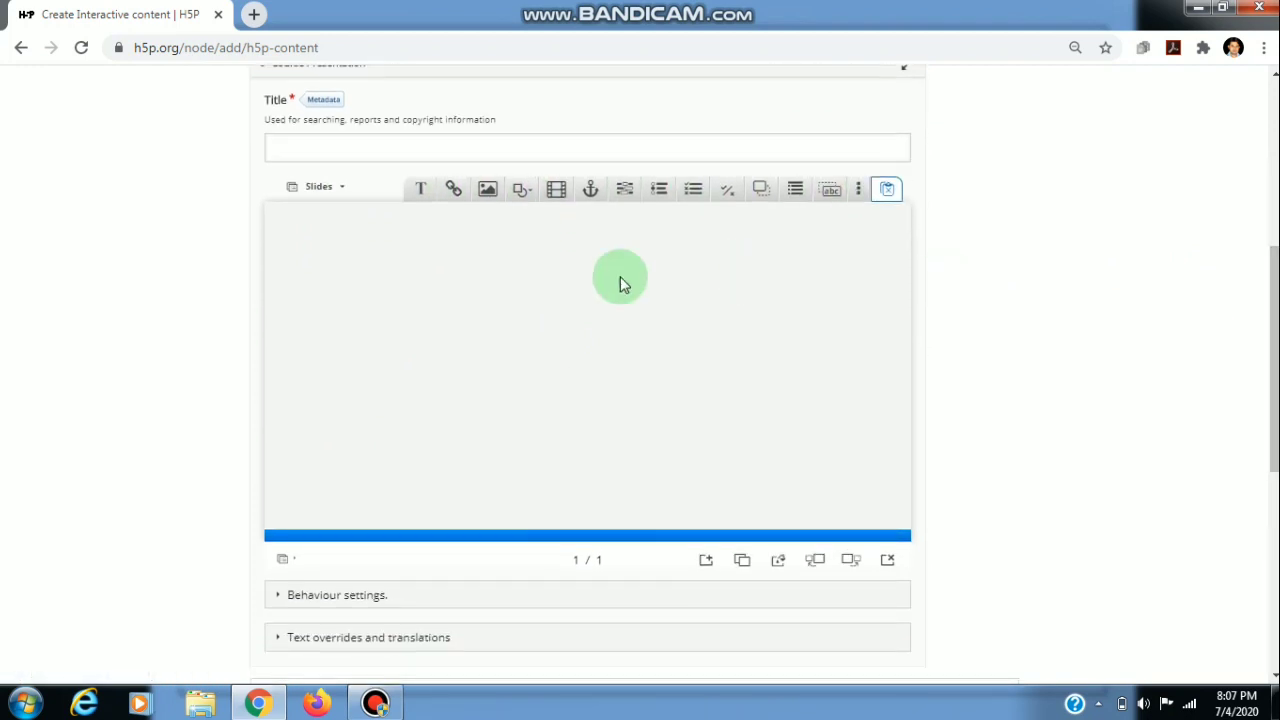
{"action": "left_click", "coordinate": [419, 199]}
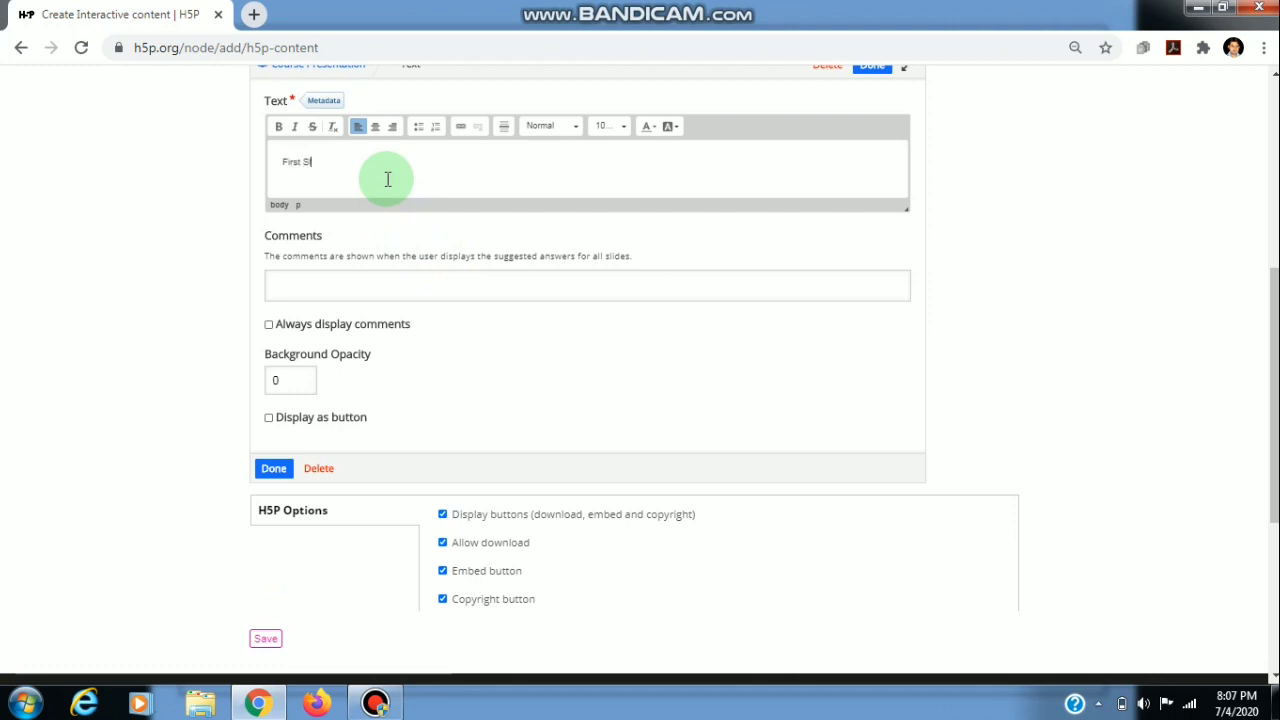
{"action": "left_click", "coordinate": [274, 469]}
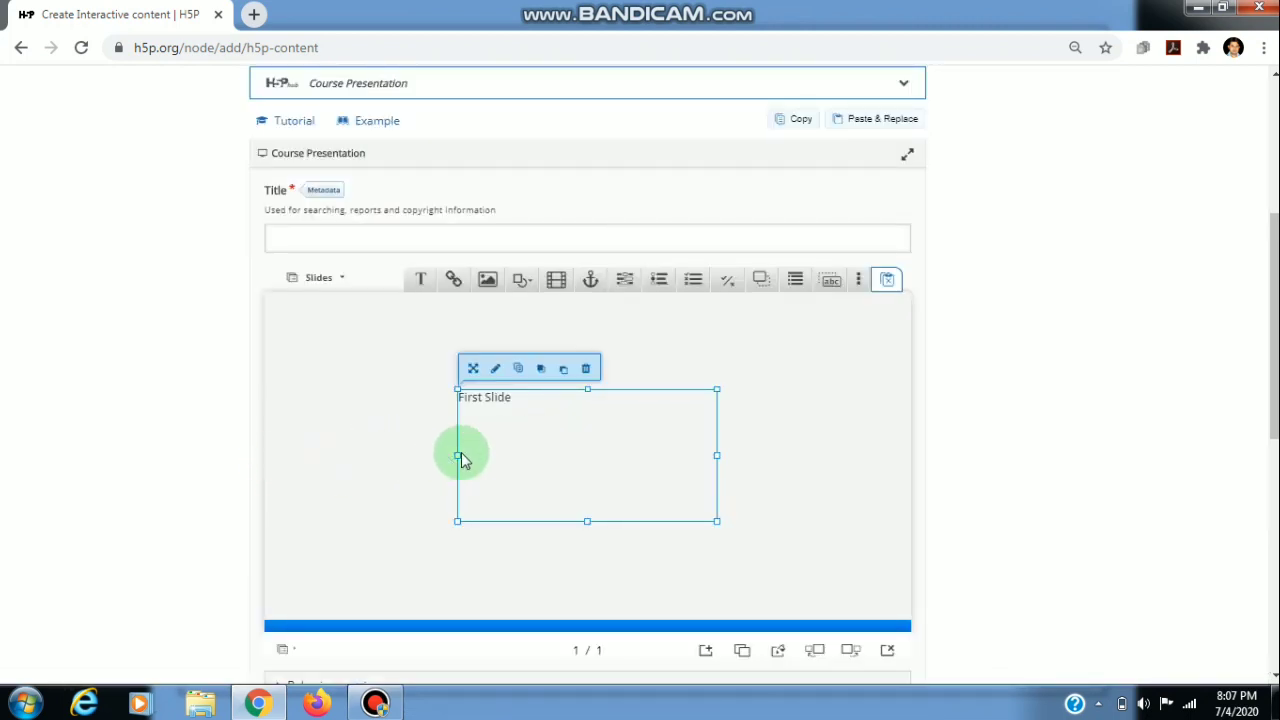
- Widen the "First Slide" text box on both sides and move it against the slide's right edge
{"action": "left_click_drag", "start_coordinate": [457, 453], "coordinate": [349, 449]}
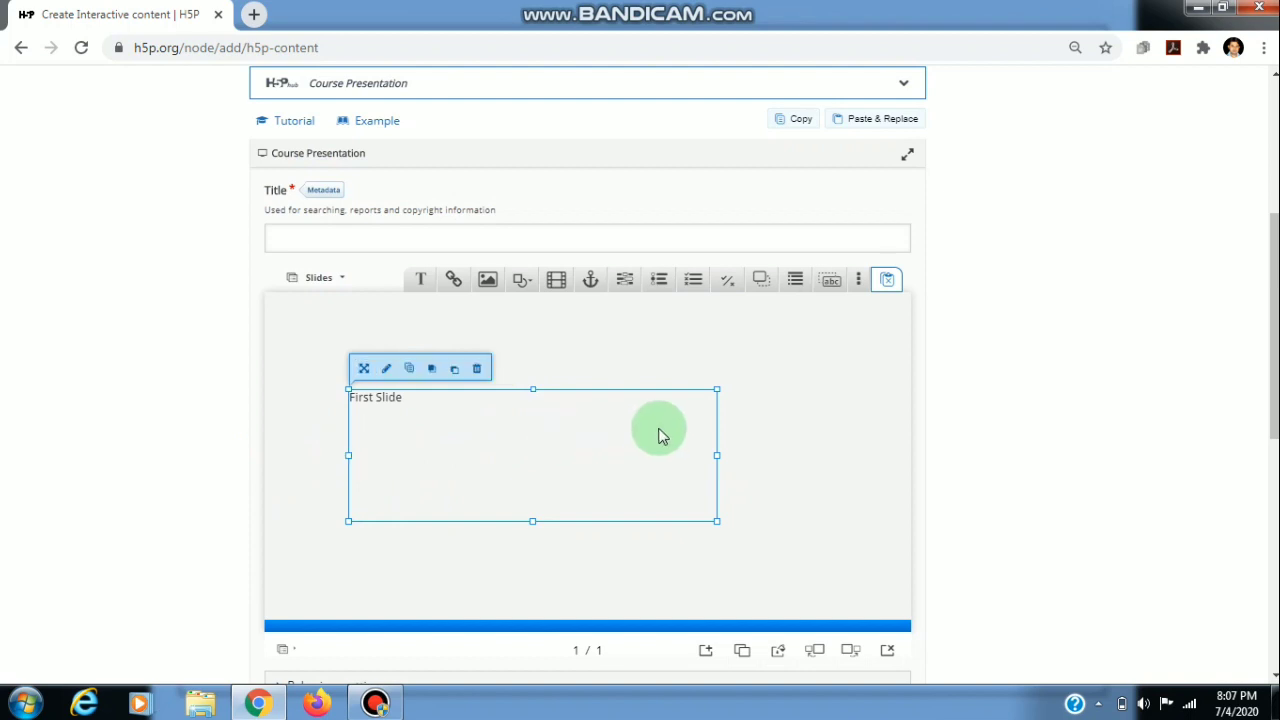
{"action": "left_click_drag", "start_coordinate": [716, 453], "coordinate": [765, 453]}
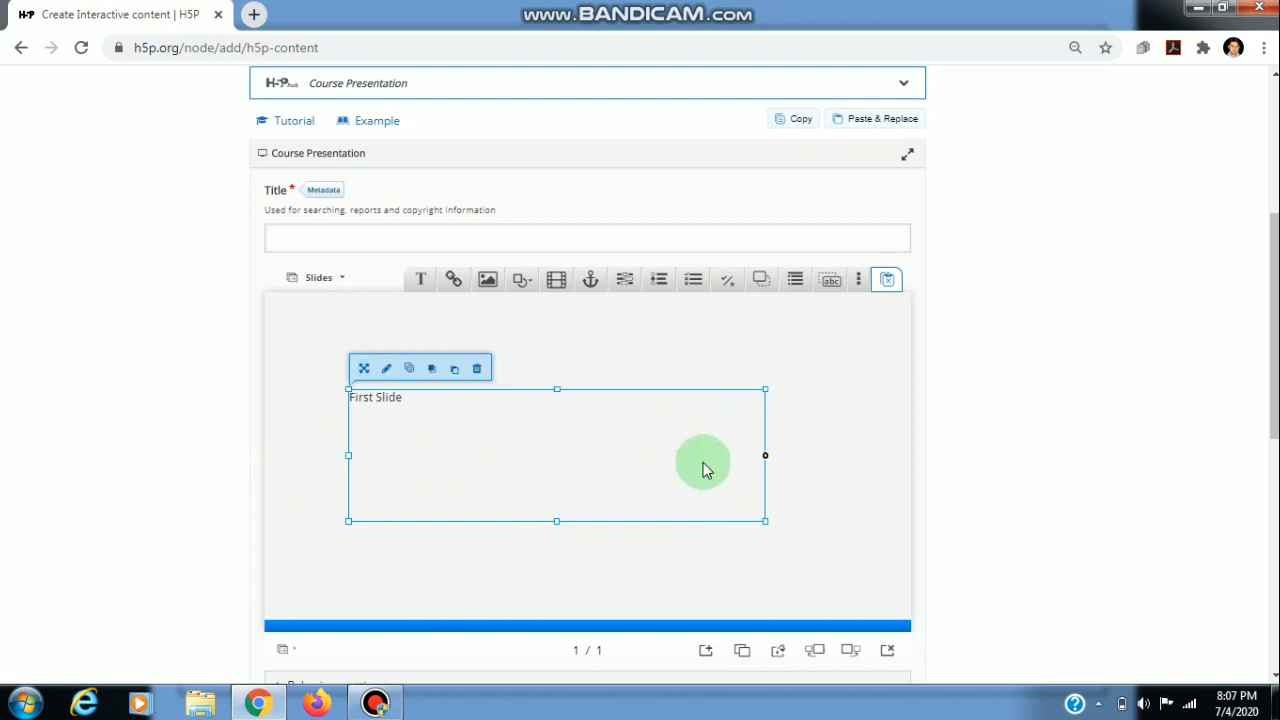
{"action": "left_click_drag", "start_coordinate": [383, 397], "coordinate": [582, 387]}
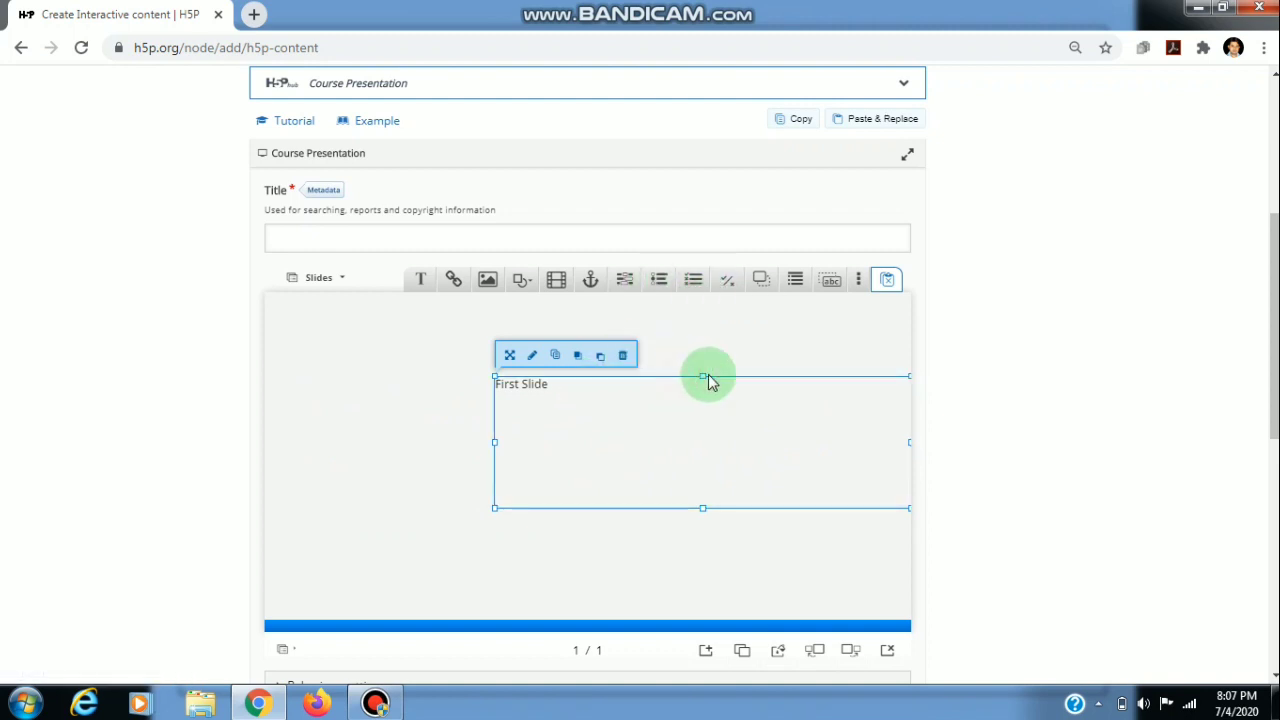
{"action": "double_click", "coordinate": [586, 391]}
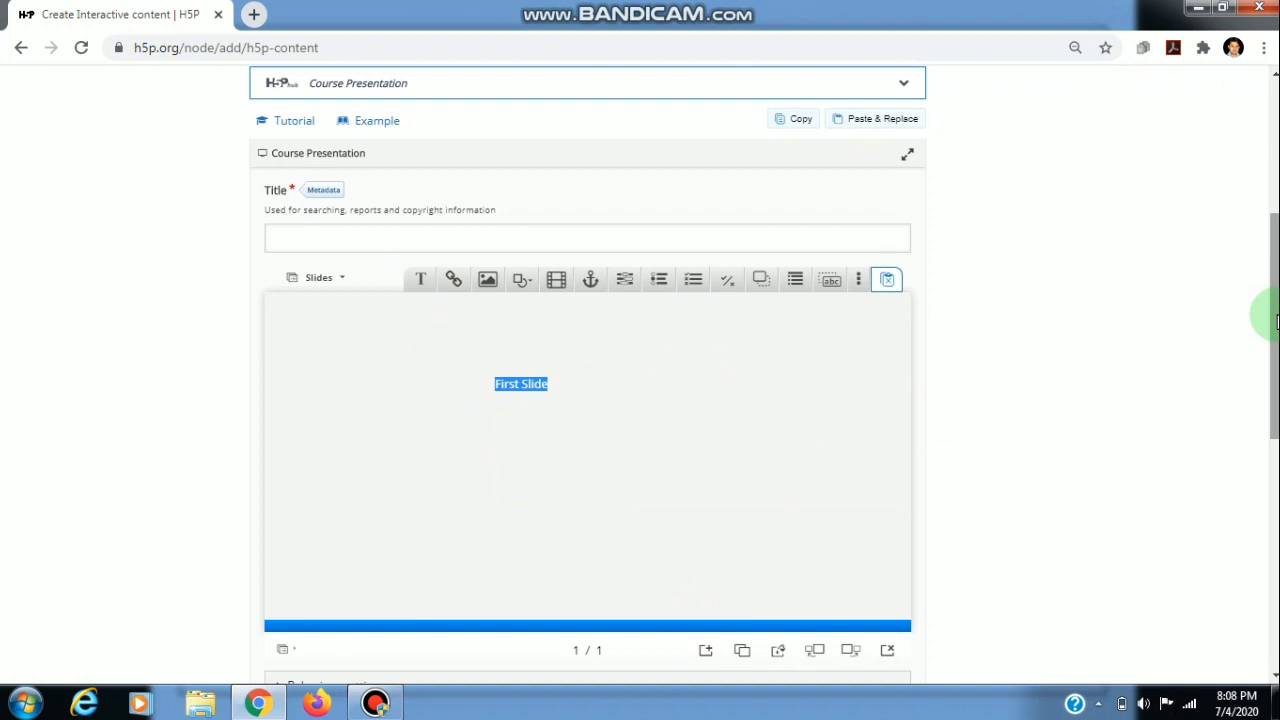
- Add a new blank slide after the first slide
{"action": "scroll", "coordinate": [1276, 320], "scroll_direction": "down", "scroll_amount": 2}
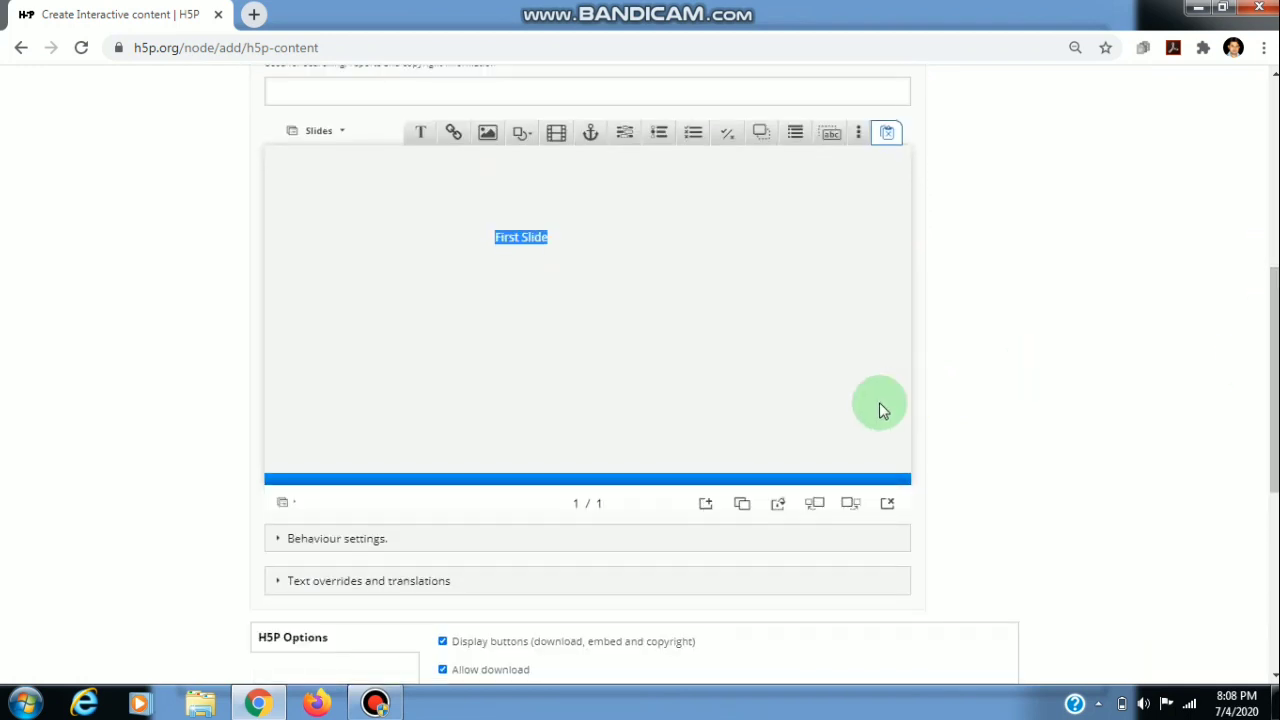
{"action": "left_click", "coordinate": [707, 508]}
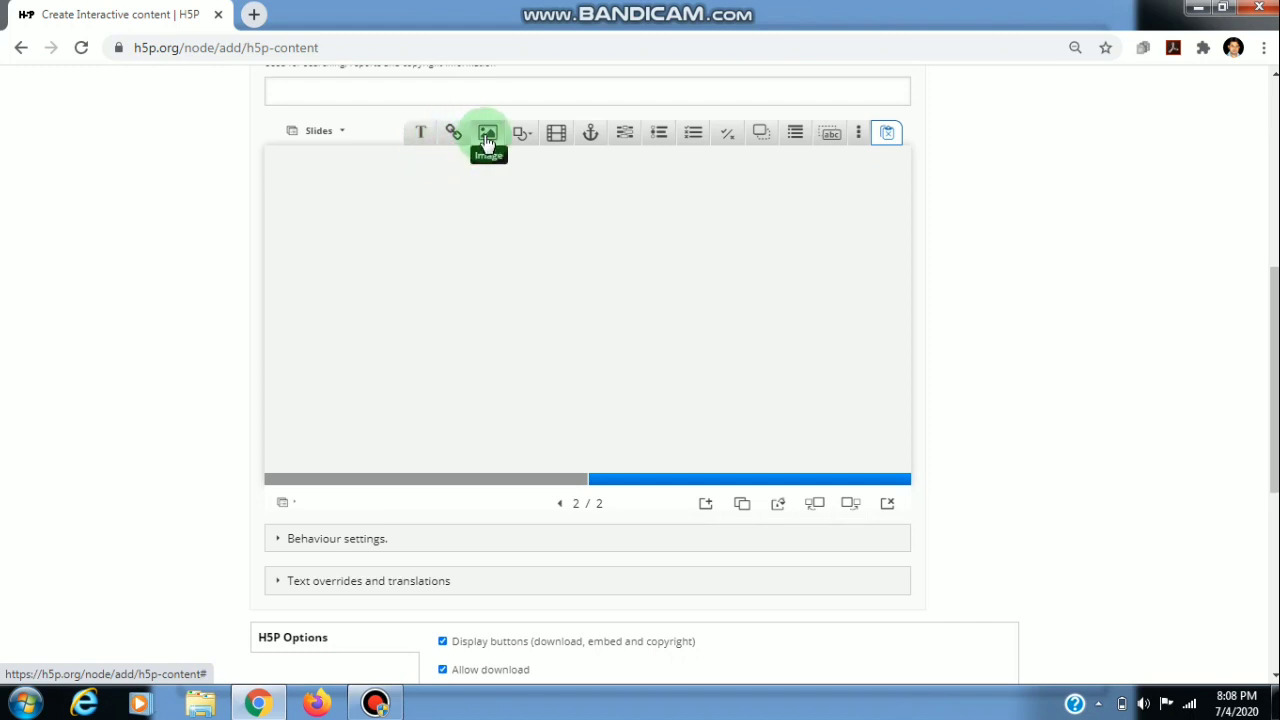
{"action": "left_click", "coordinate": [551, 133]}
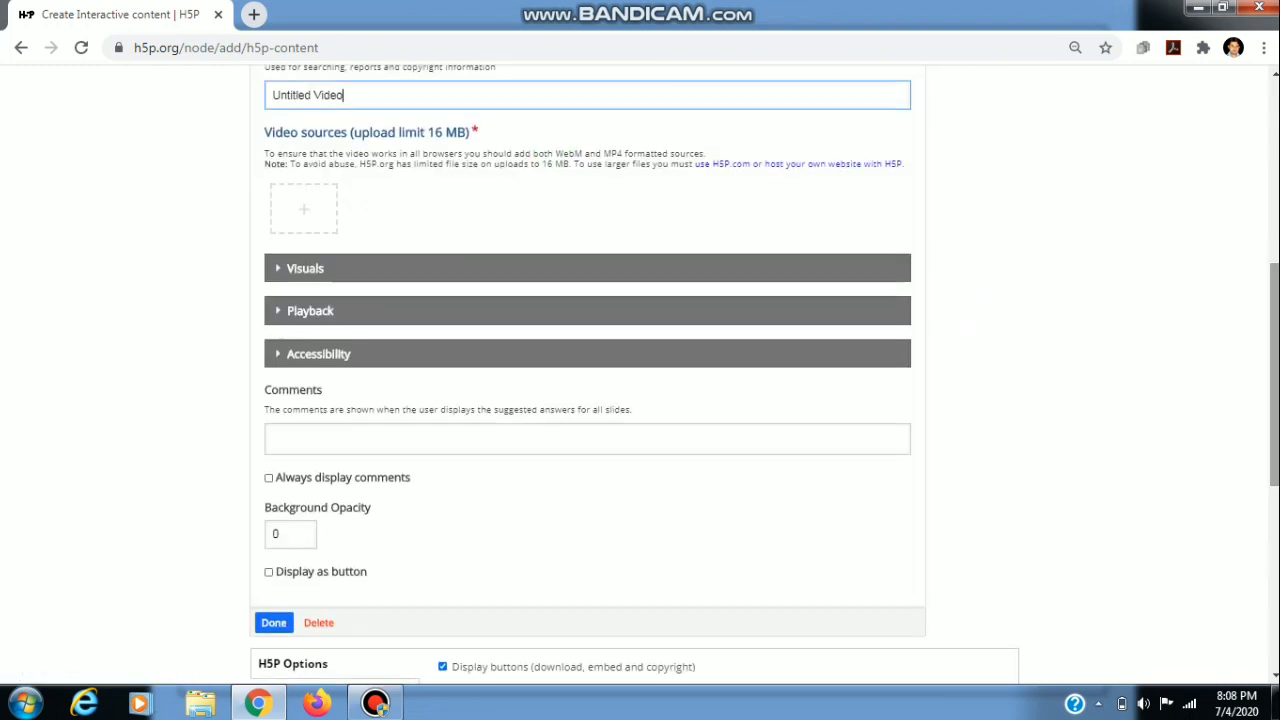
{"action": "left_click_drag", "start_coordinate": [1275, 335], "coordinate": [1276, 273]}
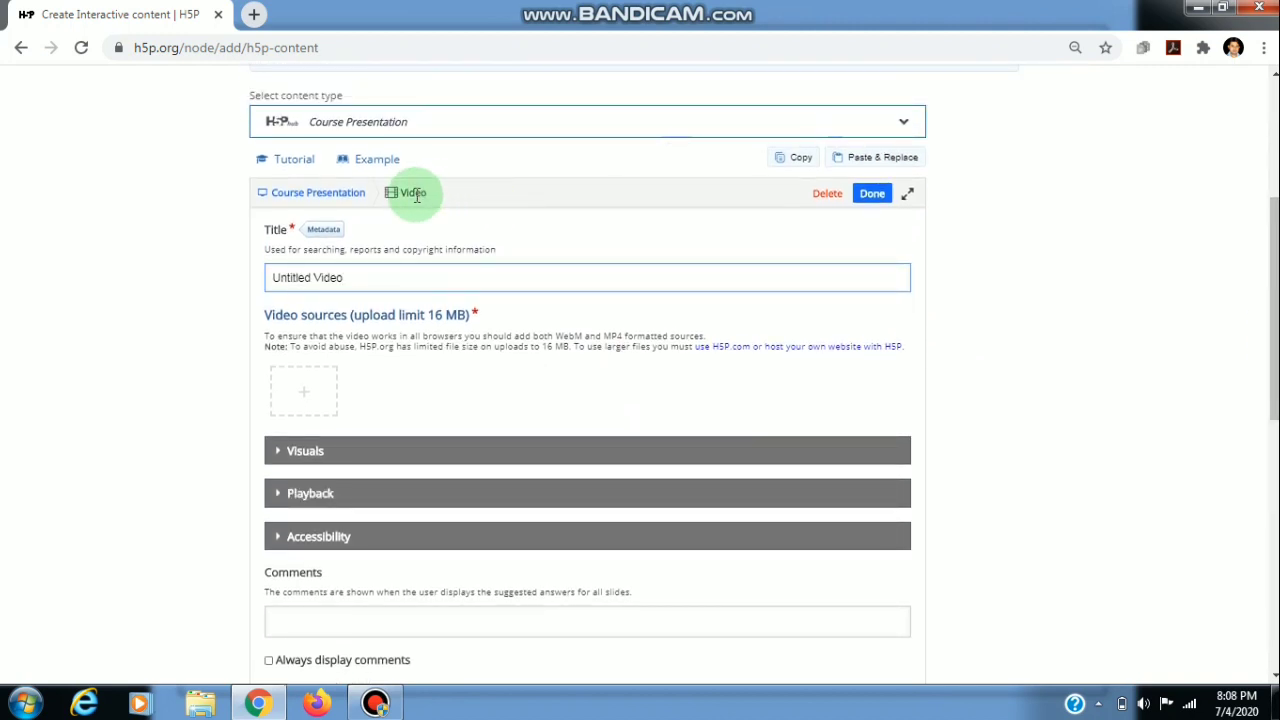
{"action": "left_click_drag", "start_coordinate": [1276, 280], "coordinate": [1270, 420]}
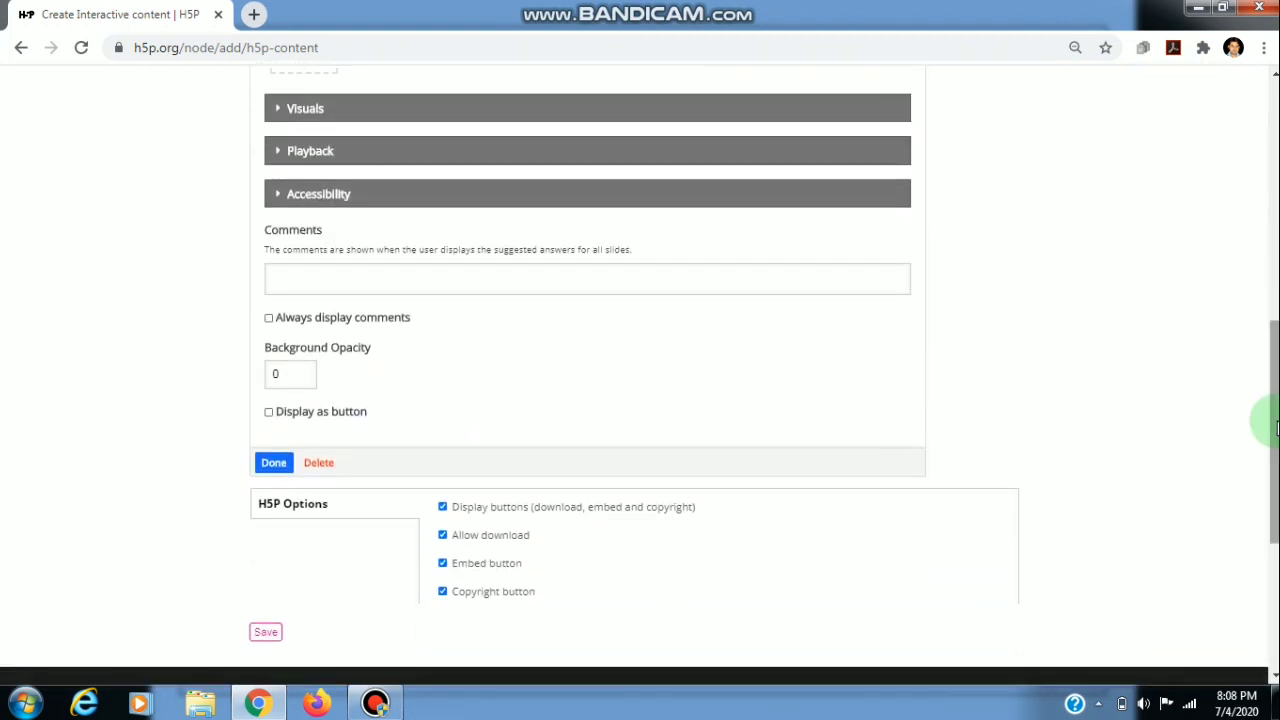
{"action": "left_click", "coordinate": [320, 465]}
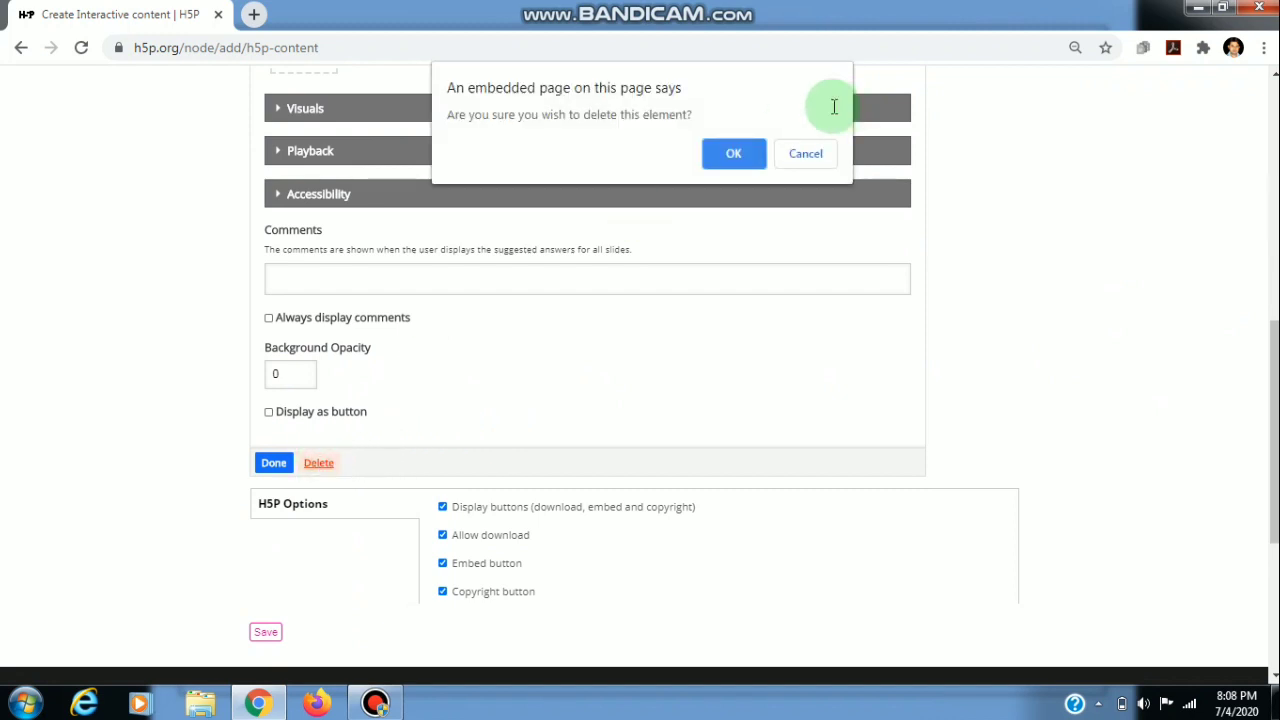
{"action": "left_click", "coordinate": [731, 162]}
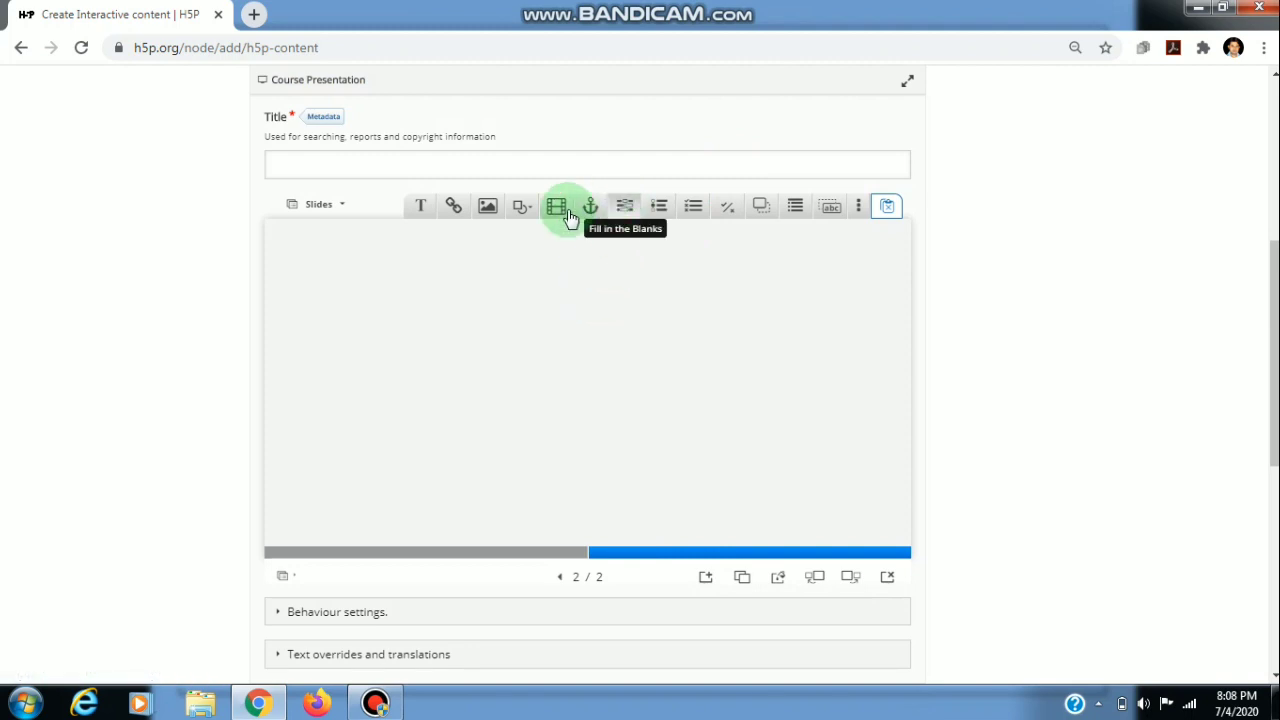
- Insert a new text element on the second slide, then switch to the desktop and open the personal folder holding source files
{"action": "left_click", "coordinate": [418, 208]}
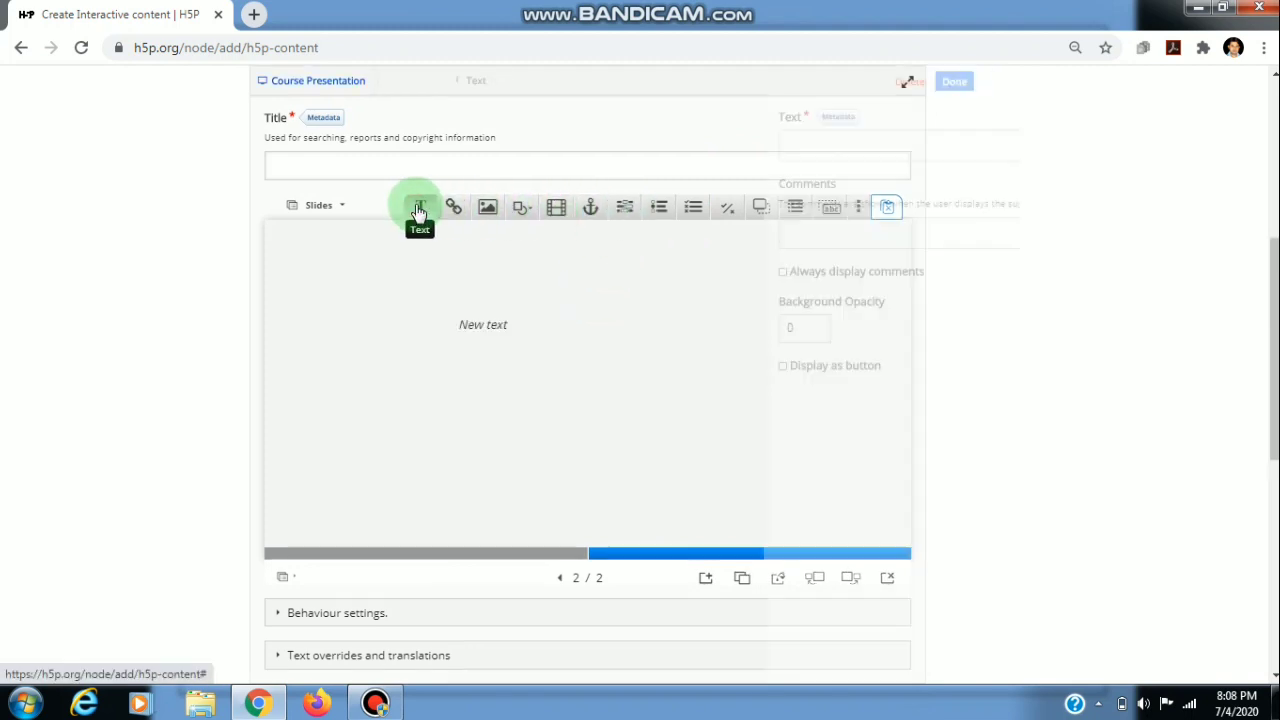
{"action": "left_click", "coordinate": [1194, 8]}
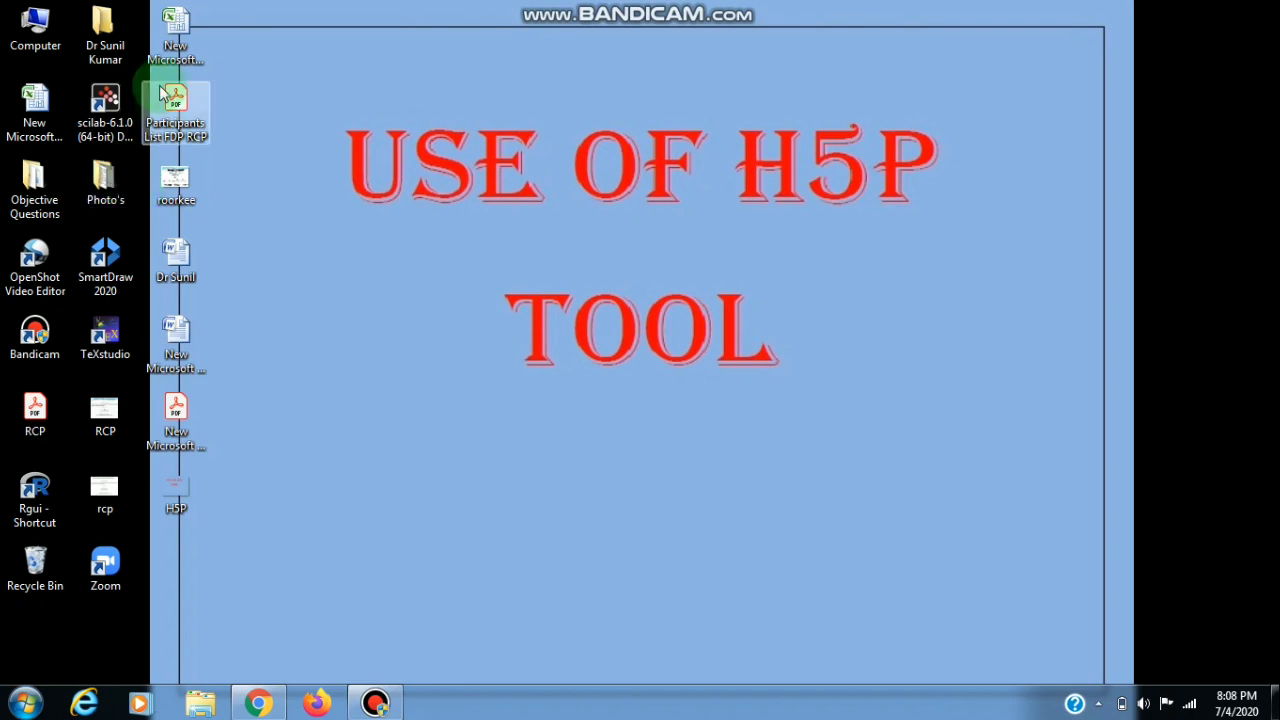
{"action": "double_click", "coordinate": [100, 40]}
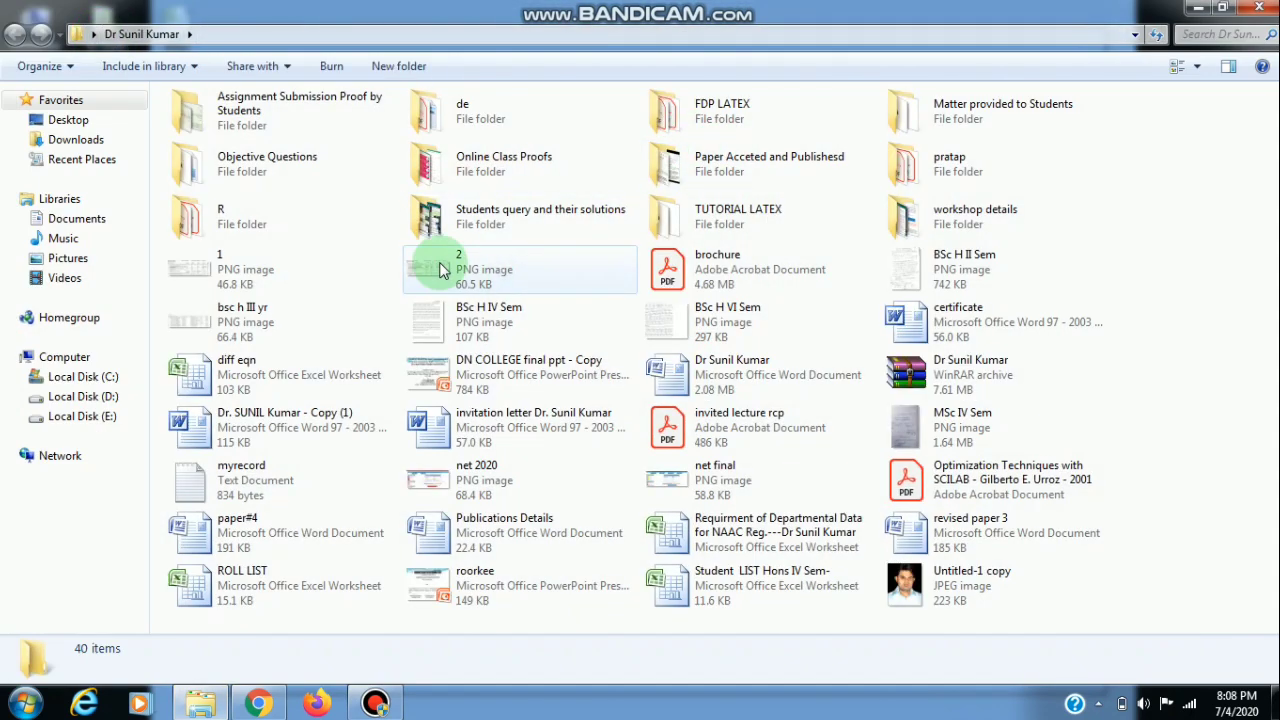
- Look through the personal folder and its "Paper Acceted and Publishesd" subfolder for source material
{"action": "left_click", "coordinate": [505, 230]}
{"action": "key", "text": "p"}
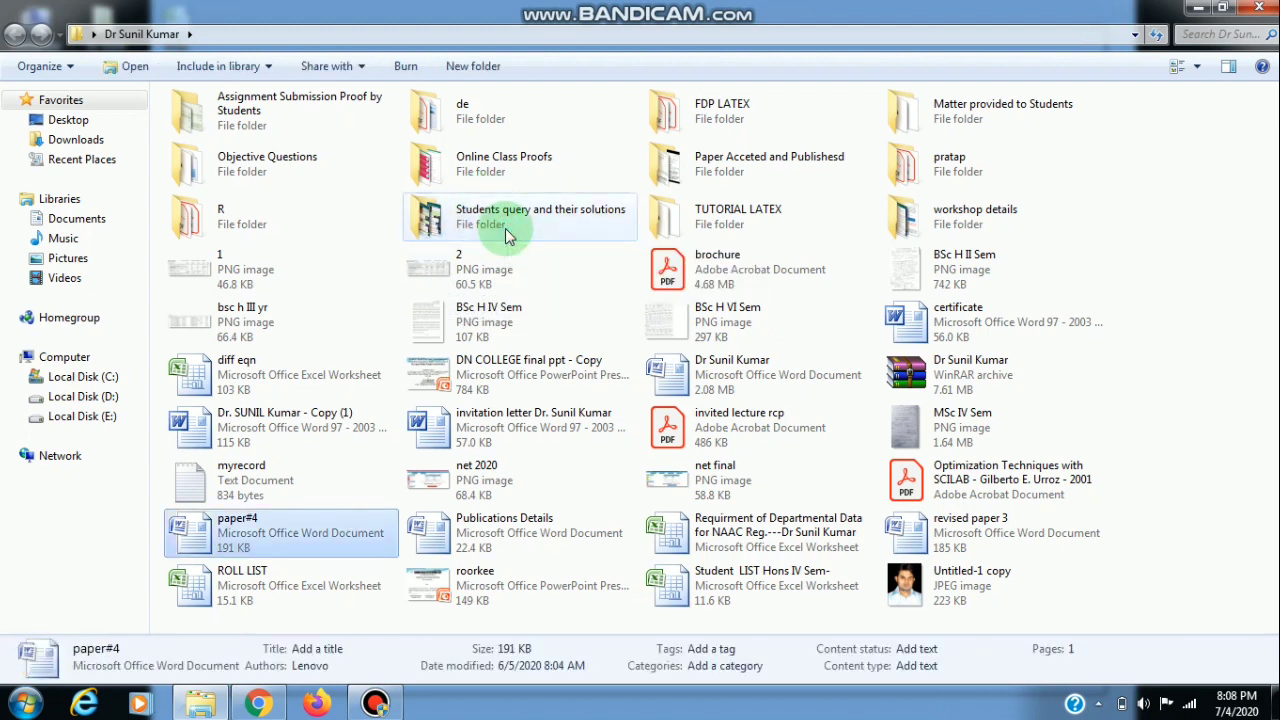
{"action": "key", "text": "p"}
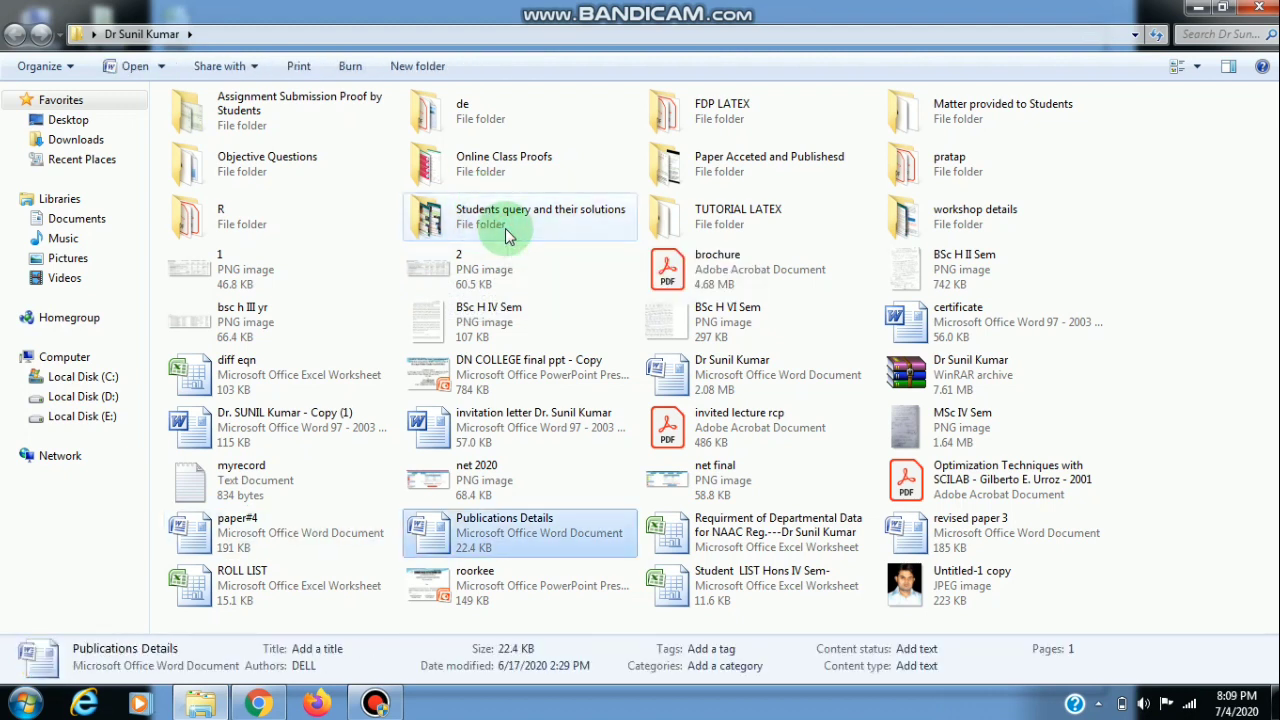
{"action": "key", "text": "p"}
{"action": "key", "text": "p"}
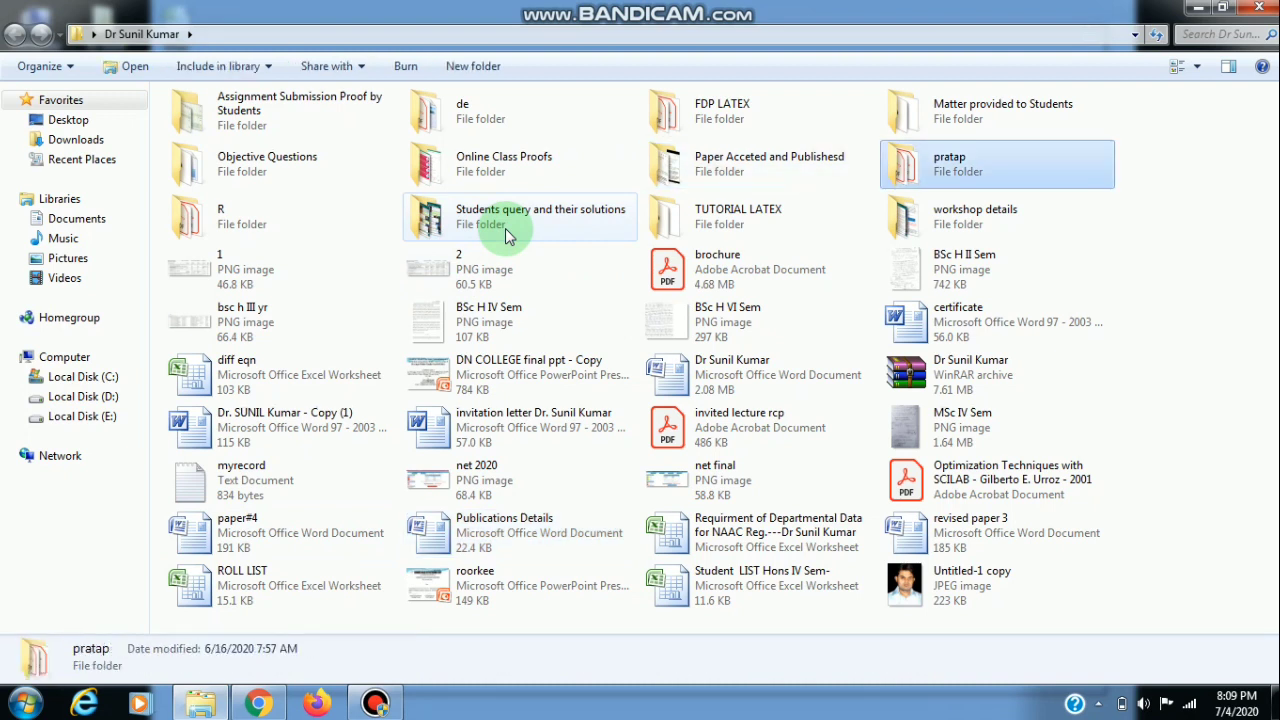
{"action": "double_click", "coordinate": [707, 150]}
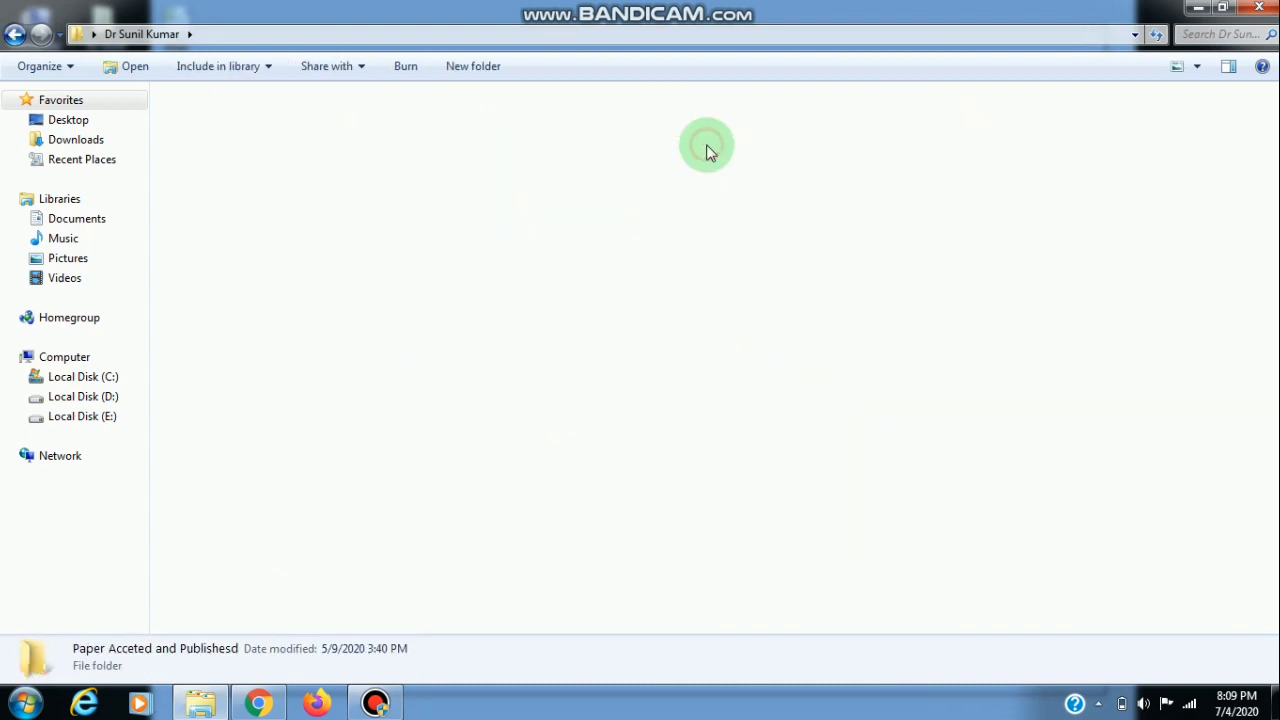
{"action": "key", "text": "BackSpace"}
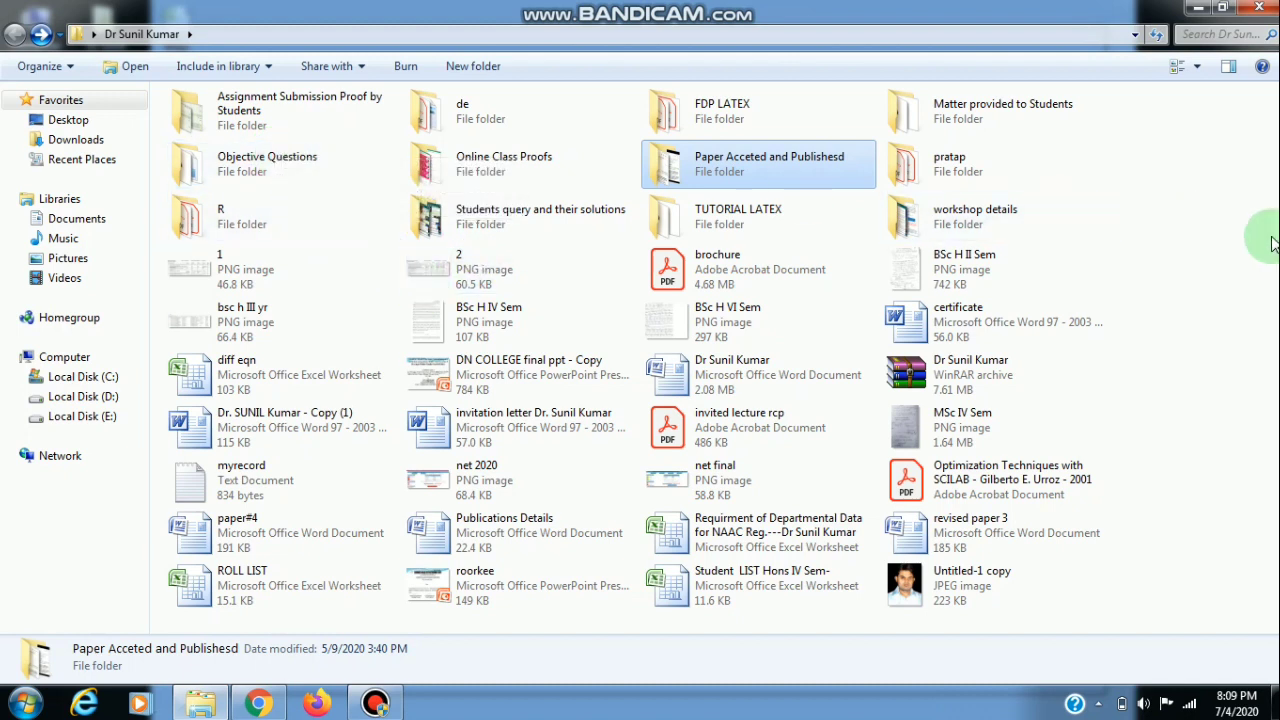
{"action": "left_click", "coordinate": [1268, 470]}
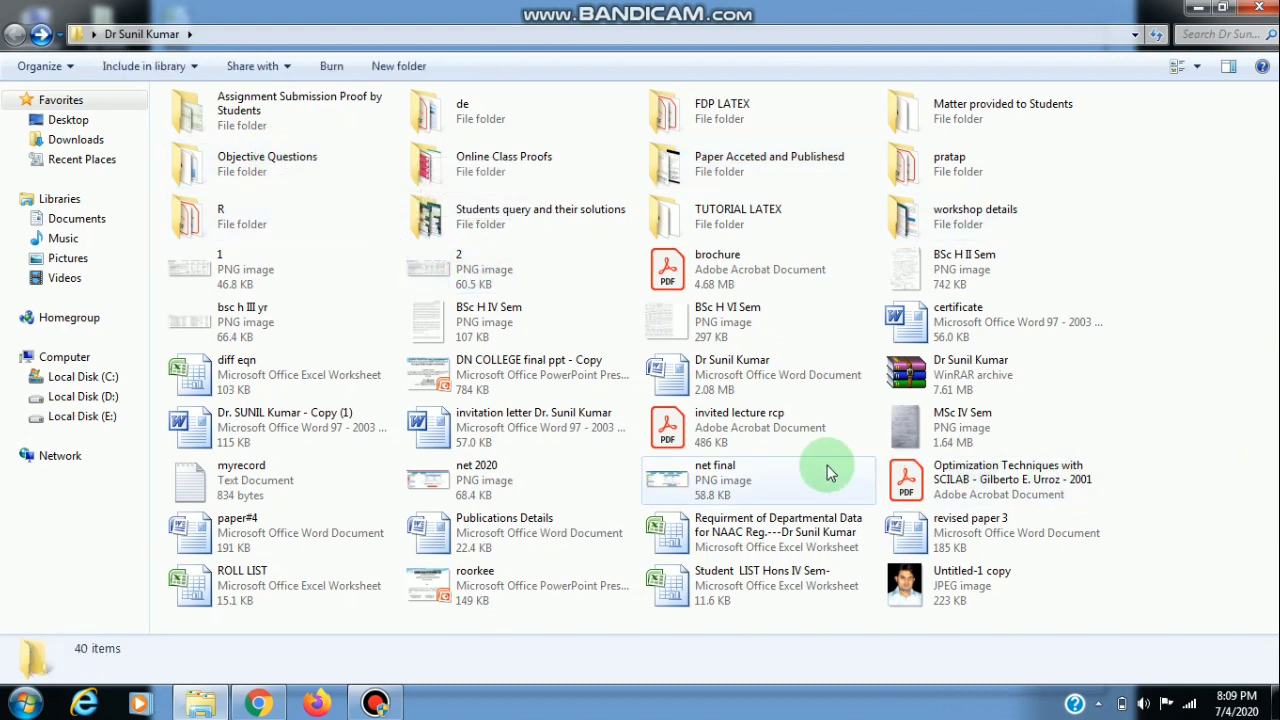
- Open the document Assignment-1-B.Sc.-H-Math-406 from the "Assignments Computer Algebra Systems" subfolder of the "de" folder
{"action": "double_click", "coordinate": [467, 124]}
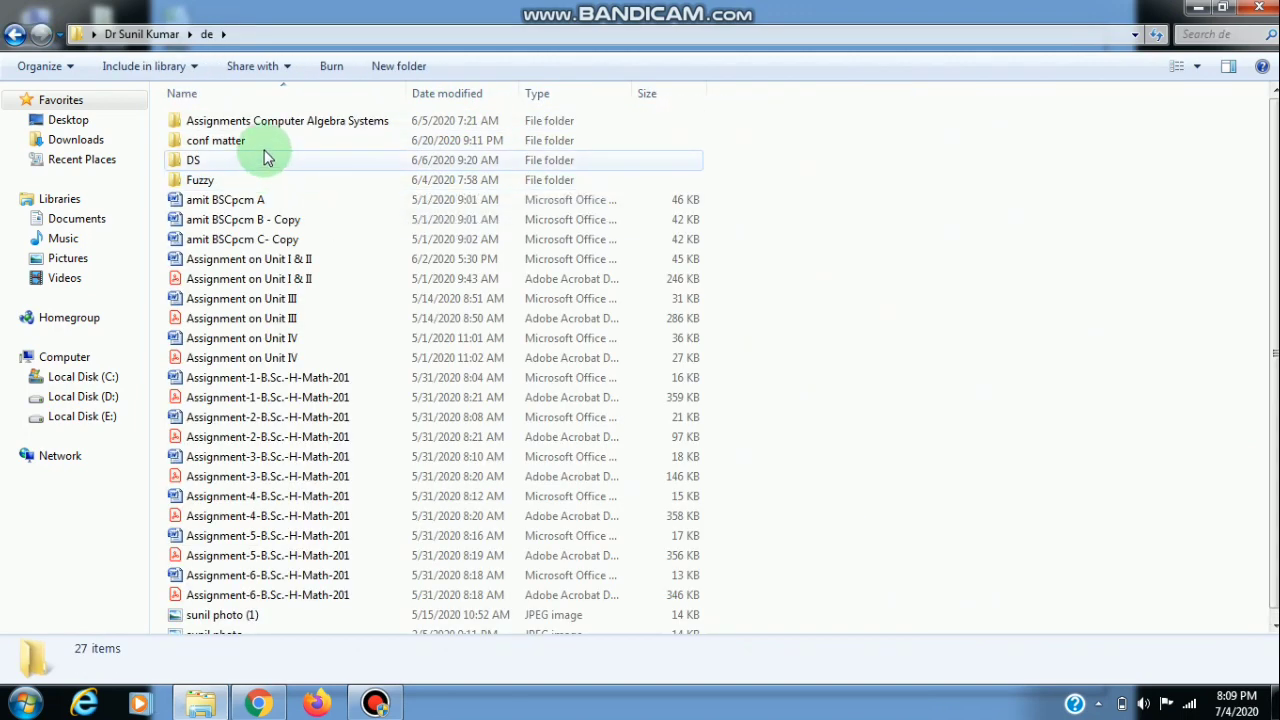
{"action": "left_click_drag", "start_coordinate": [258, 167], "coordinate": [257, 177]}
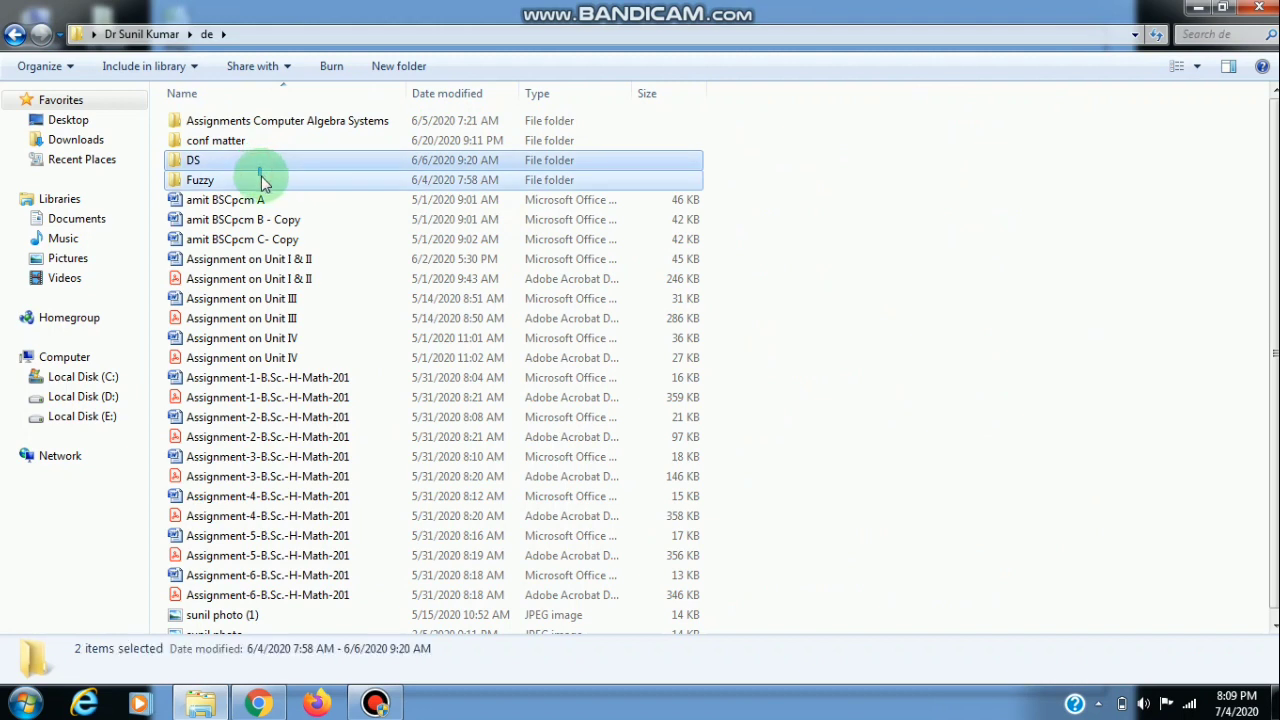
{"action": "double_click", "coordinate": [252, 120]}
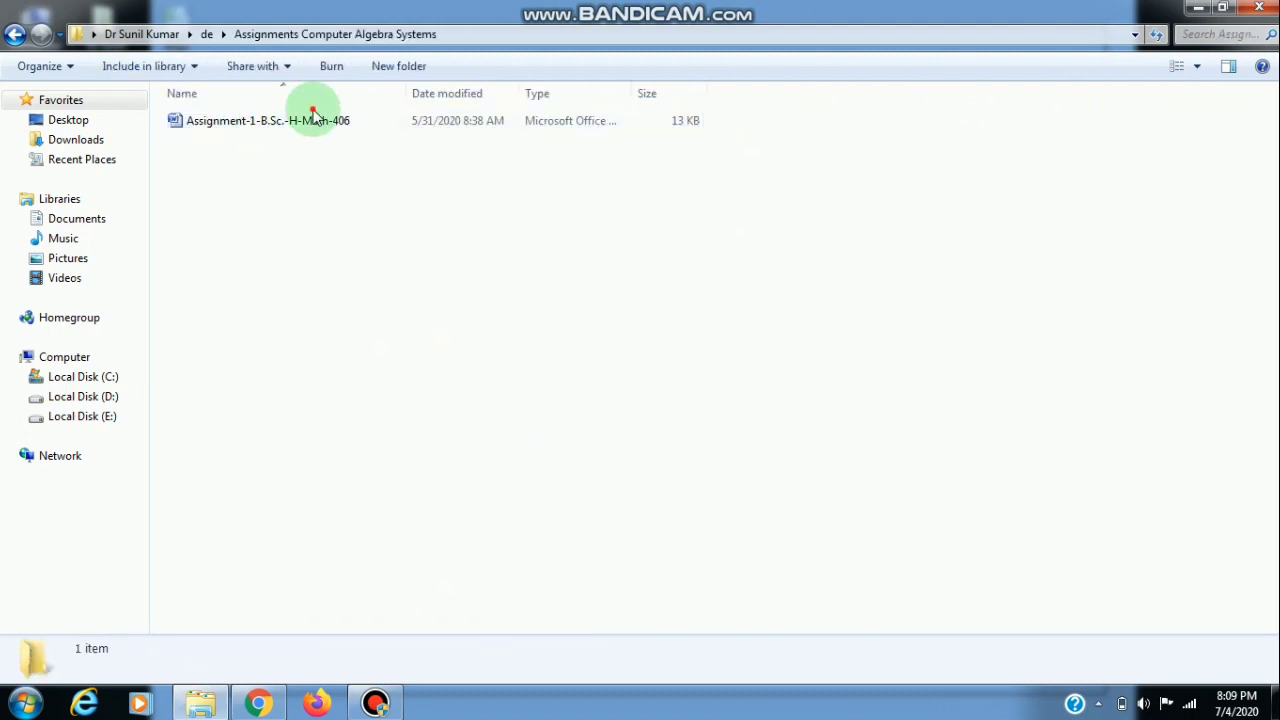
{"action": "double_click", "coordinate": [322, 128]}
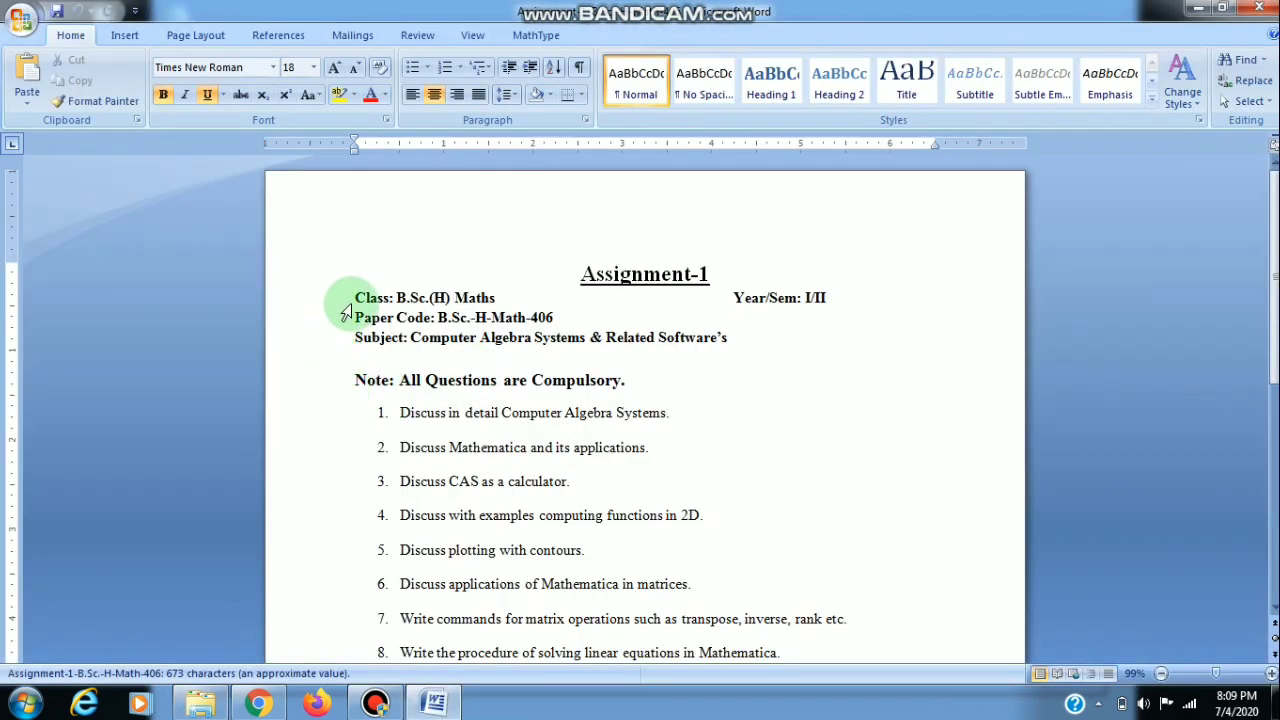
- Copy the first six assignment questions from the document and paste them into the second slide's text element in Chrome
{"action": "left_click_drag", "start_coordinate": [398, 412], "coordinate": [690, 588]}
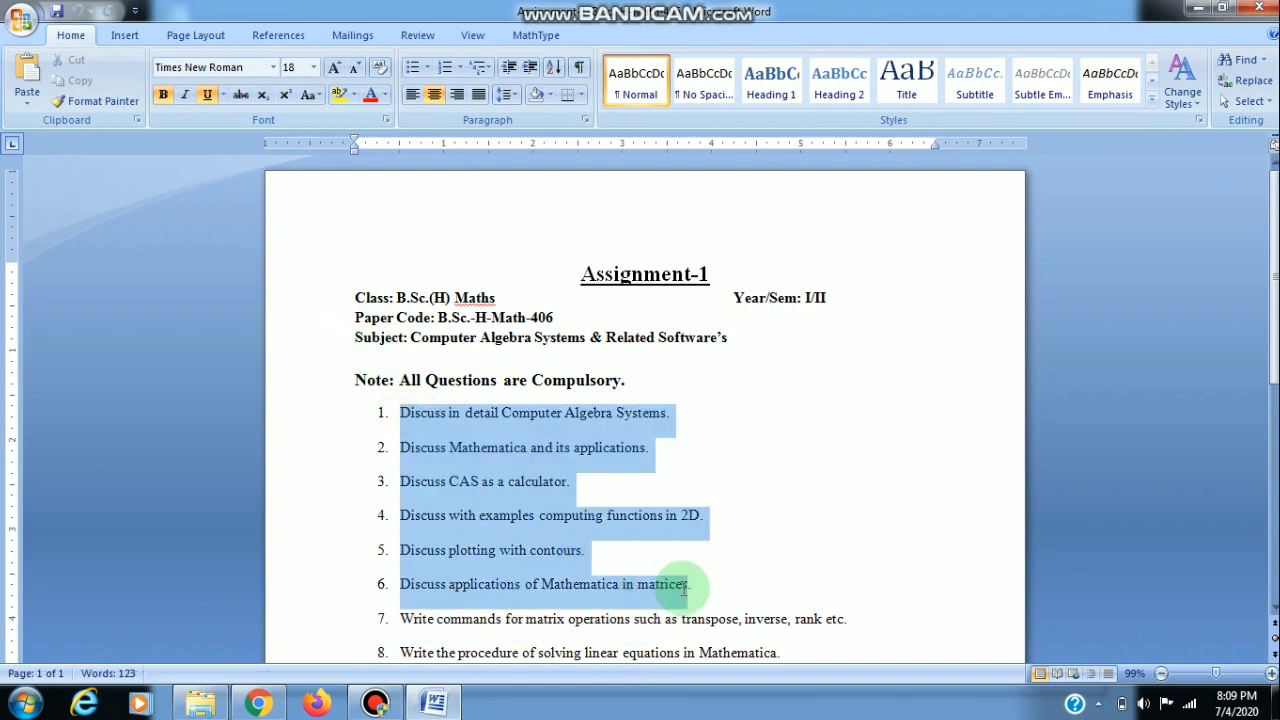
{"action": "right_click", "coordinate": [493, 462]}
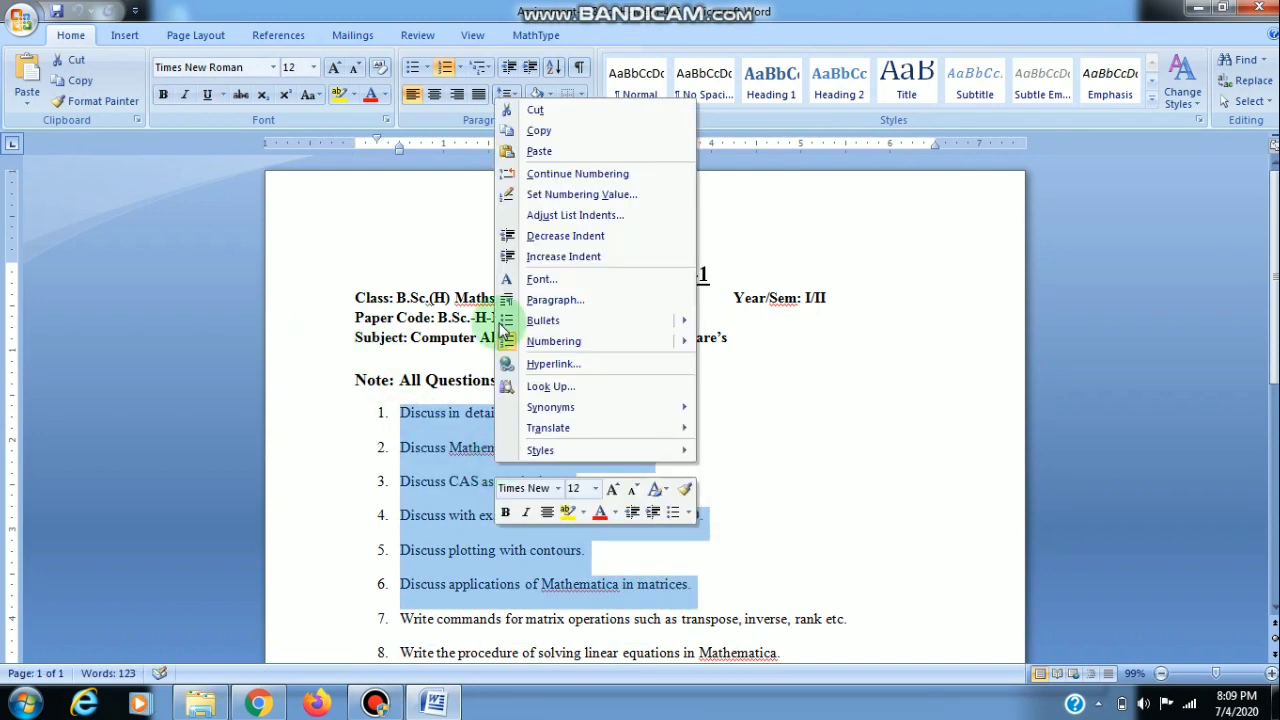
{"action": "left_click", "coordinate": [519, 135]}
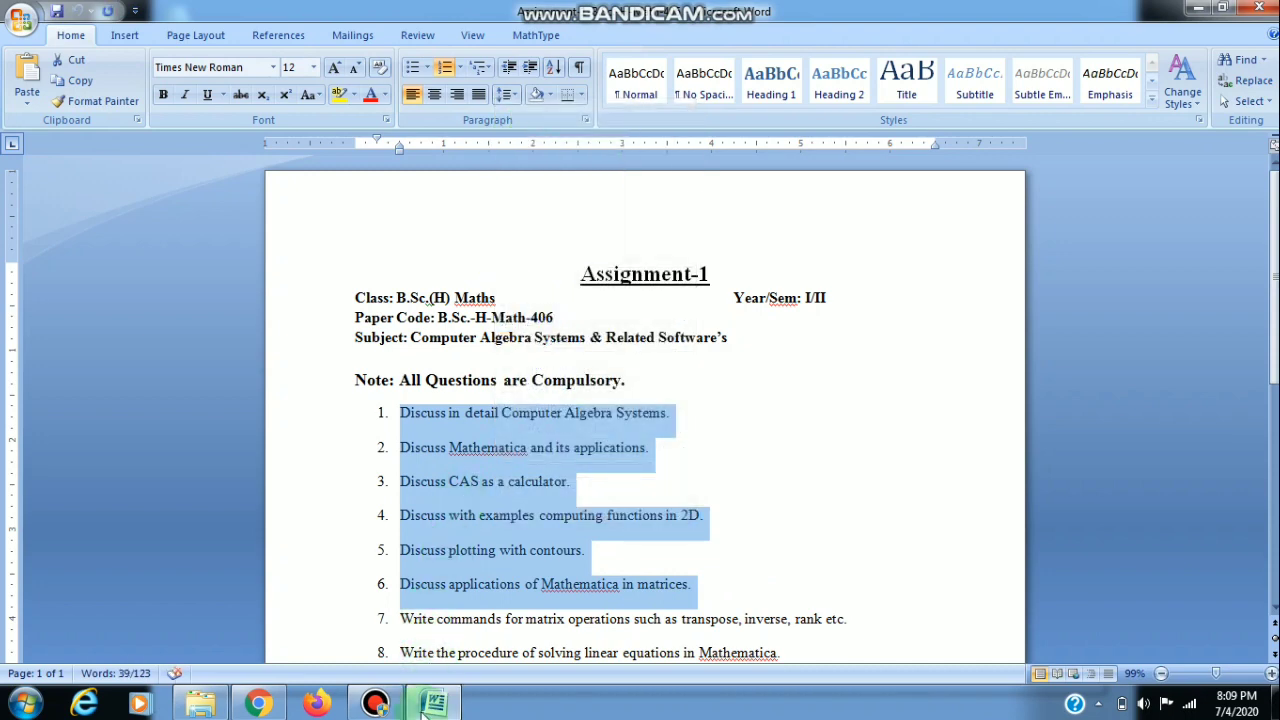
{"action": "left_click", "coordinate": [258, 704]}
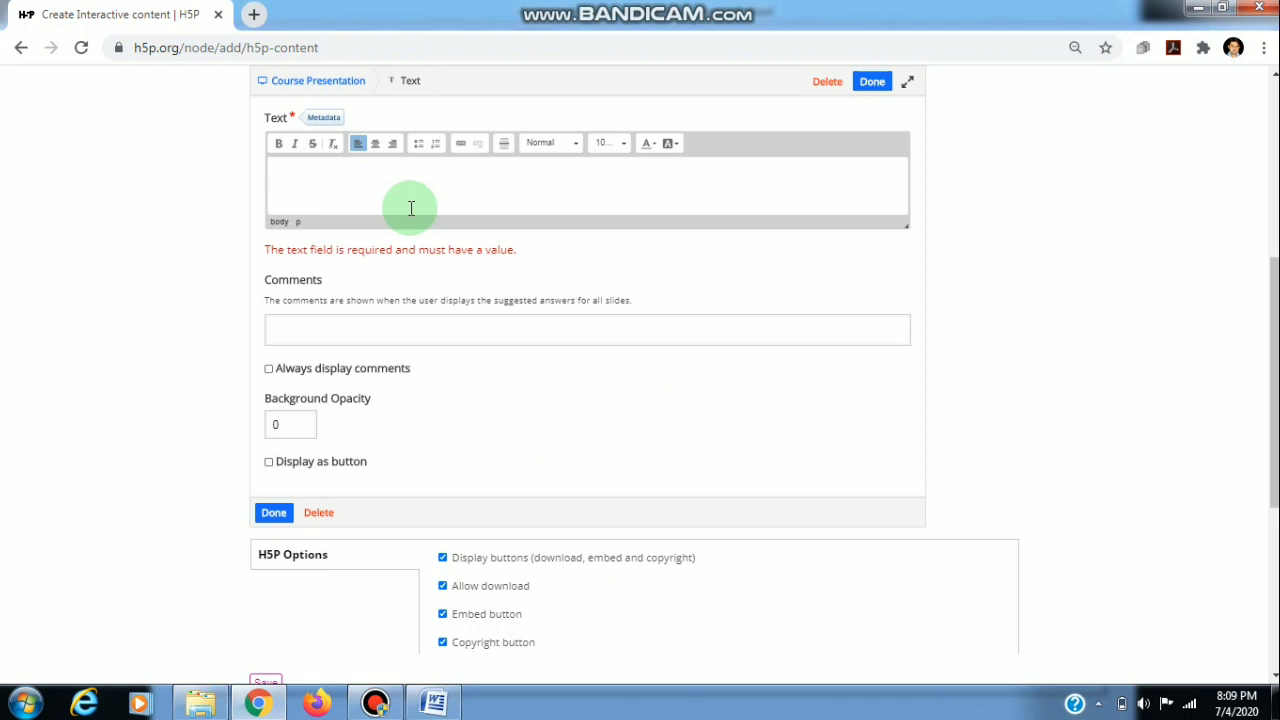
{"action": "key", "text": "ctrl+v"}
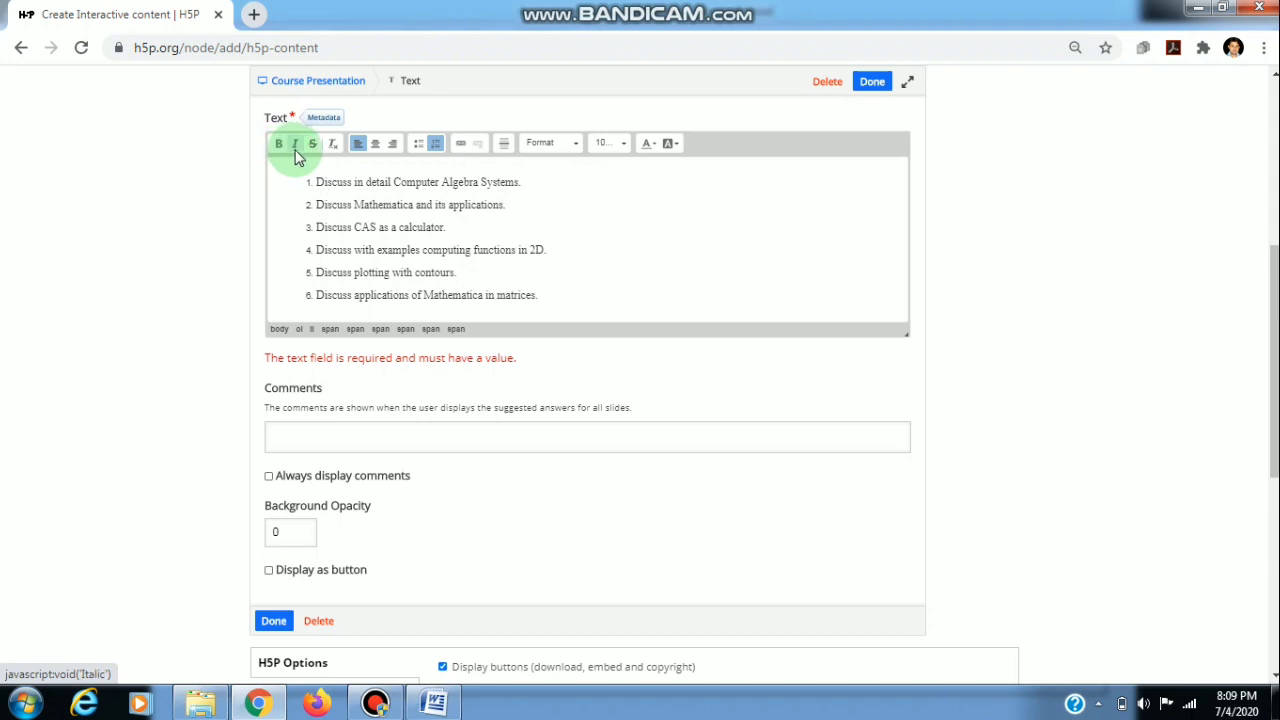
- Try centre and right alignment on the sixth question and return the whole list to left alignment
{"action": "left_click", "coordinate": [375, 147]}
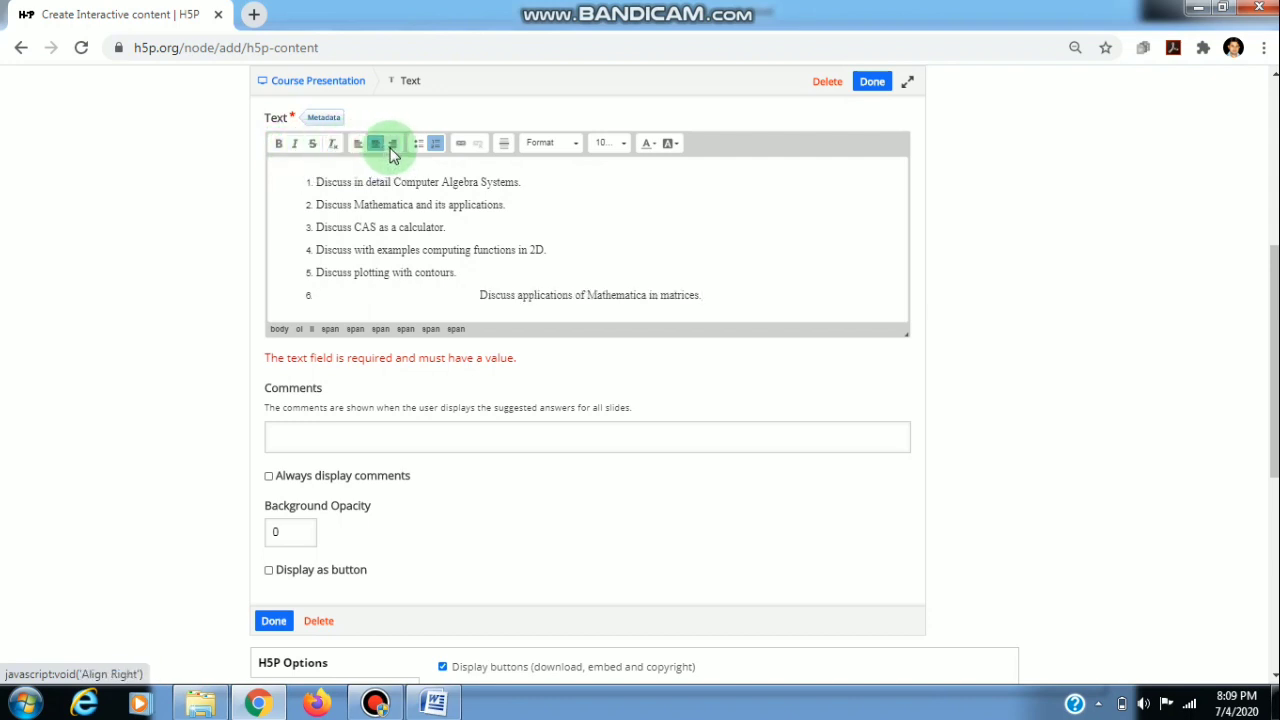
{"action": "left_click", "coordinate": [392, 148]}
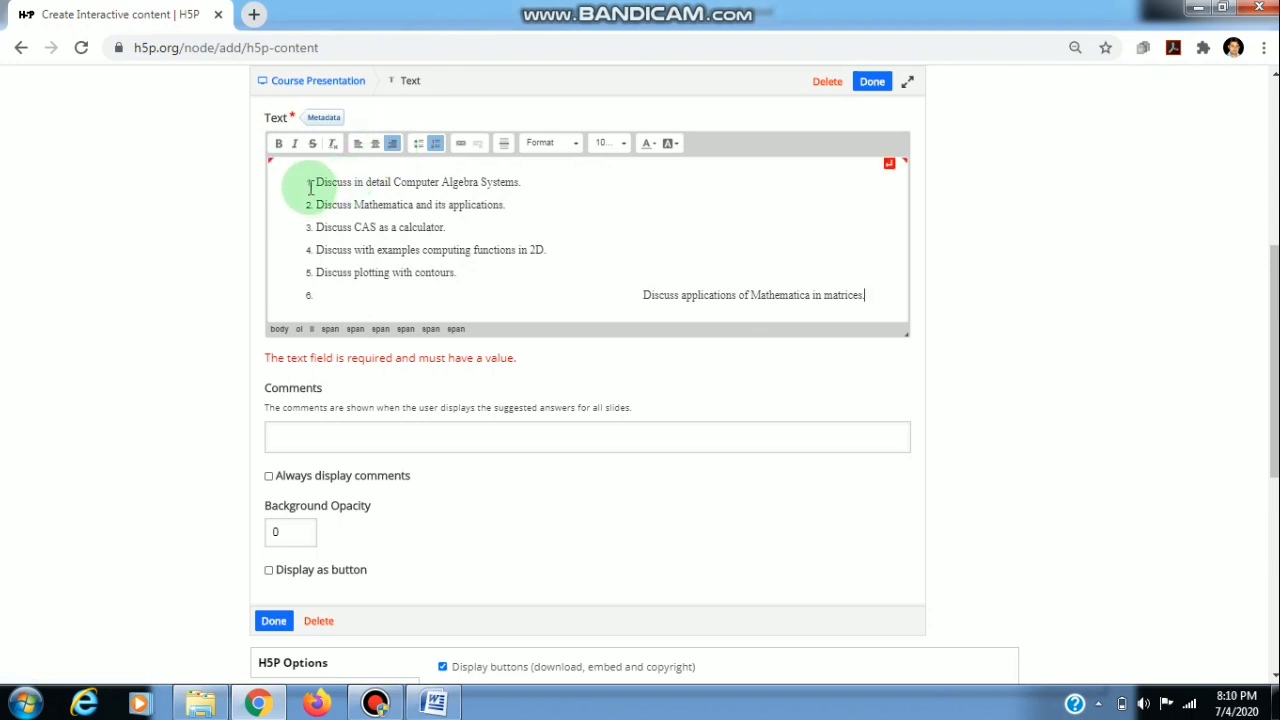
{"action": "left_click_drag", "start_coordinate": [314, 183], "coordinate": [923, 309]}
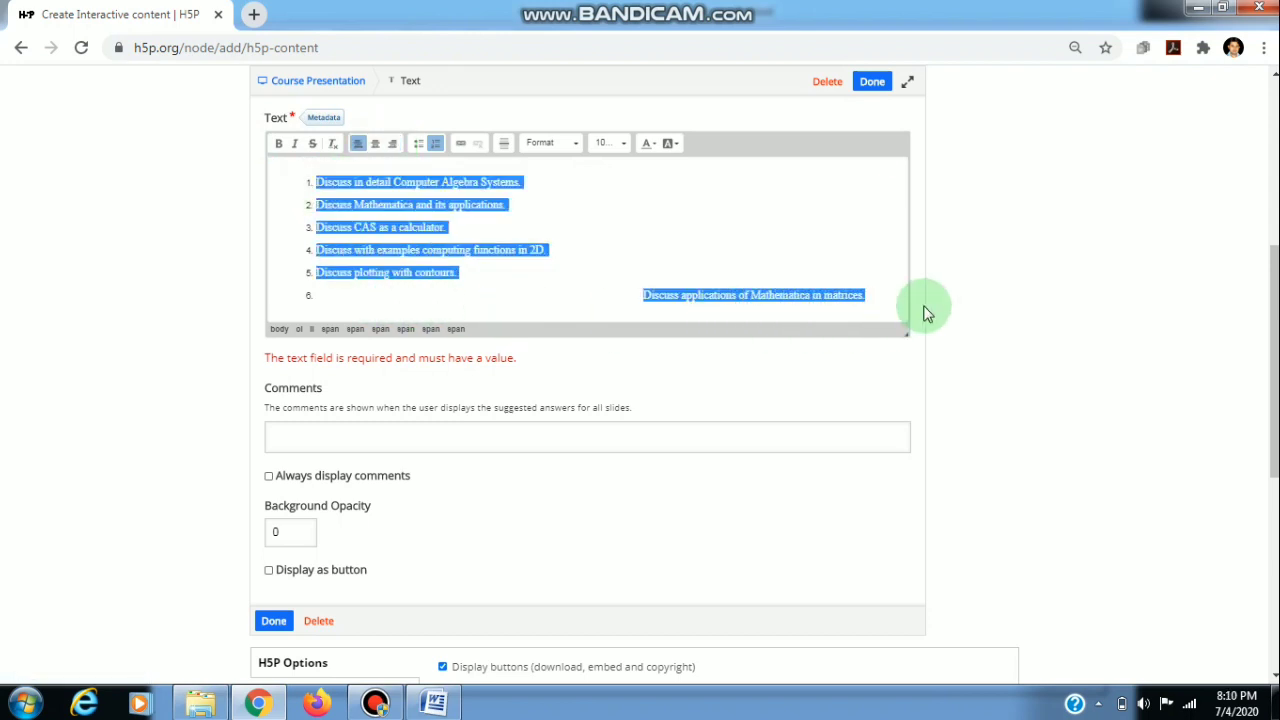
{"action": "left_click", "coordinate": [360, 150]}
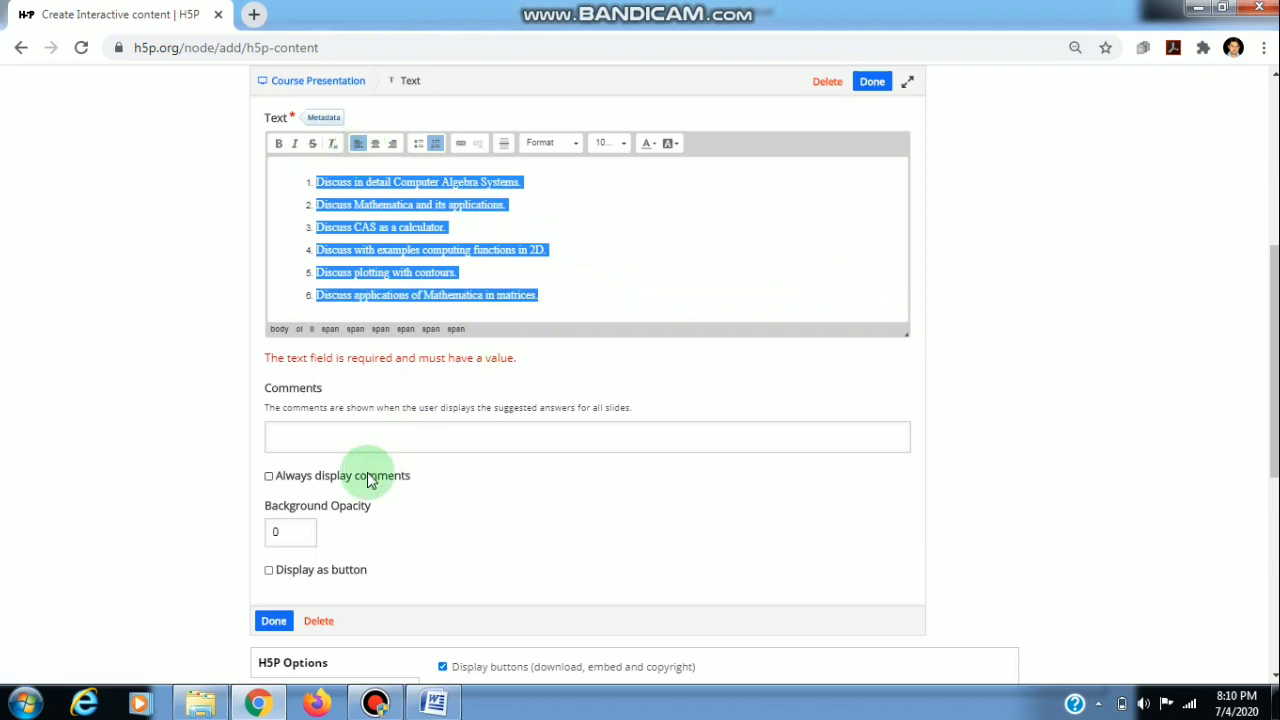
- Finish the text element and enlarge its box on all four sides so the question list fits across the second slide
{"action": "left_click", "coordinate": [273, 620]}
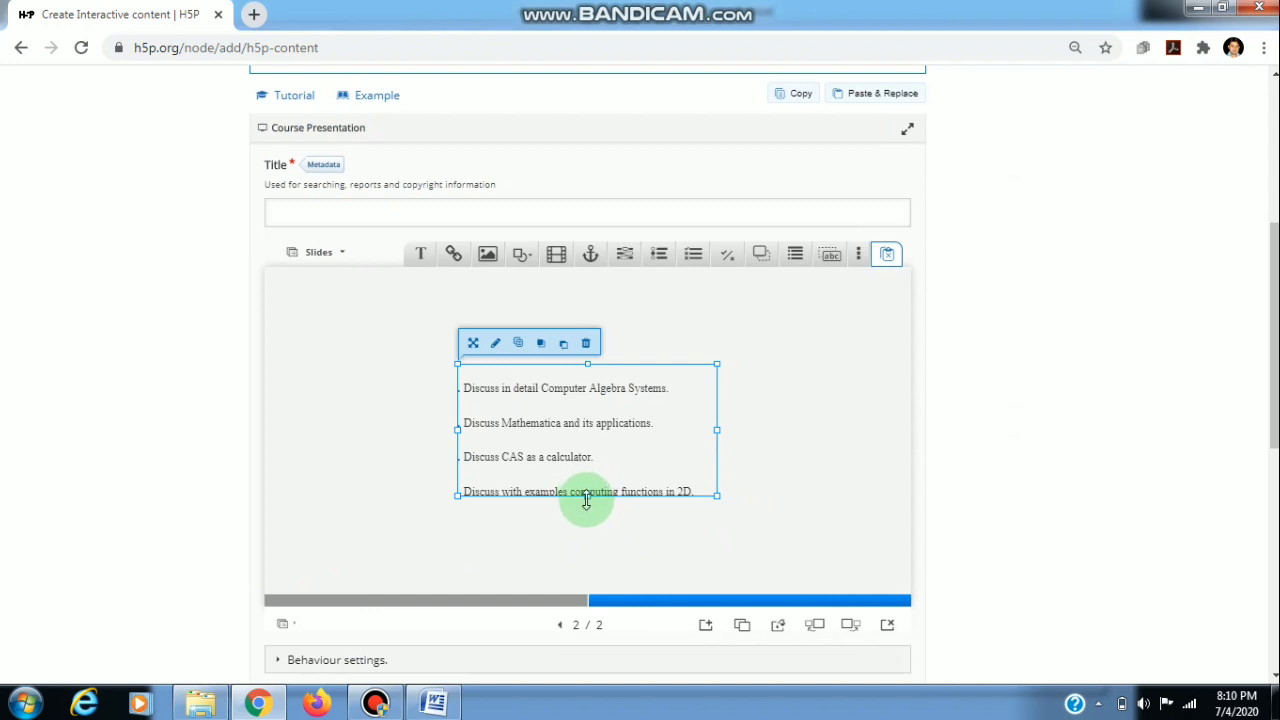
{"action": "left_click_drag", "start_coordinate": [587, 494], "coordinate": [503, 566]}
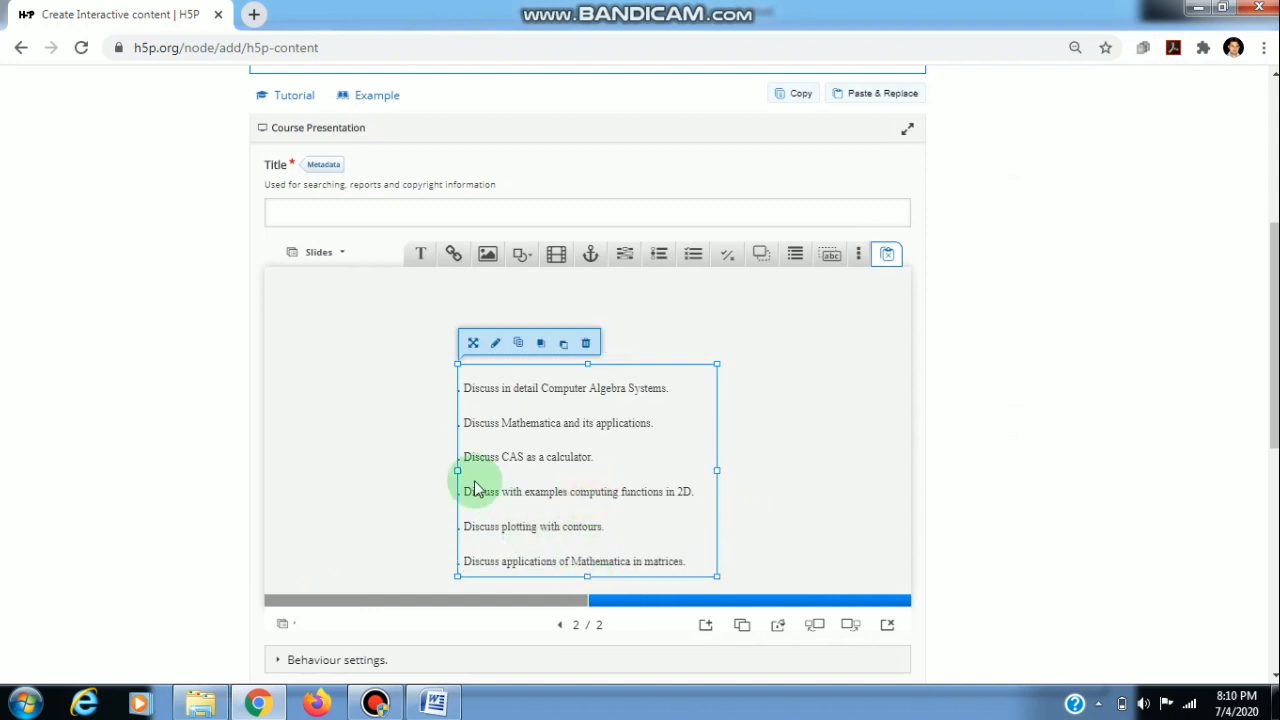
{"action": "left_click_drag", "start_coordinate": [457, 463], "coordinate": [306, 467]}
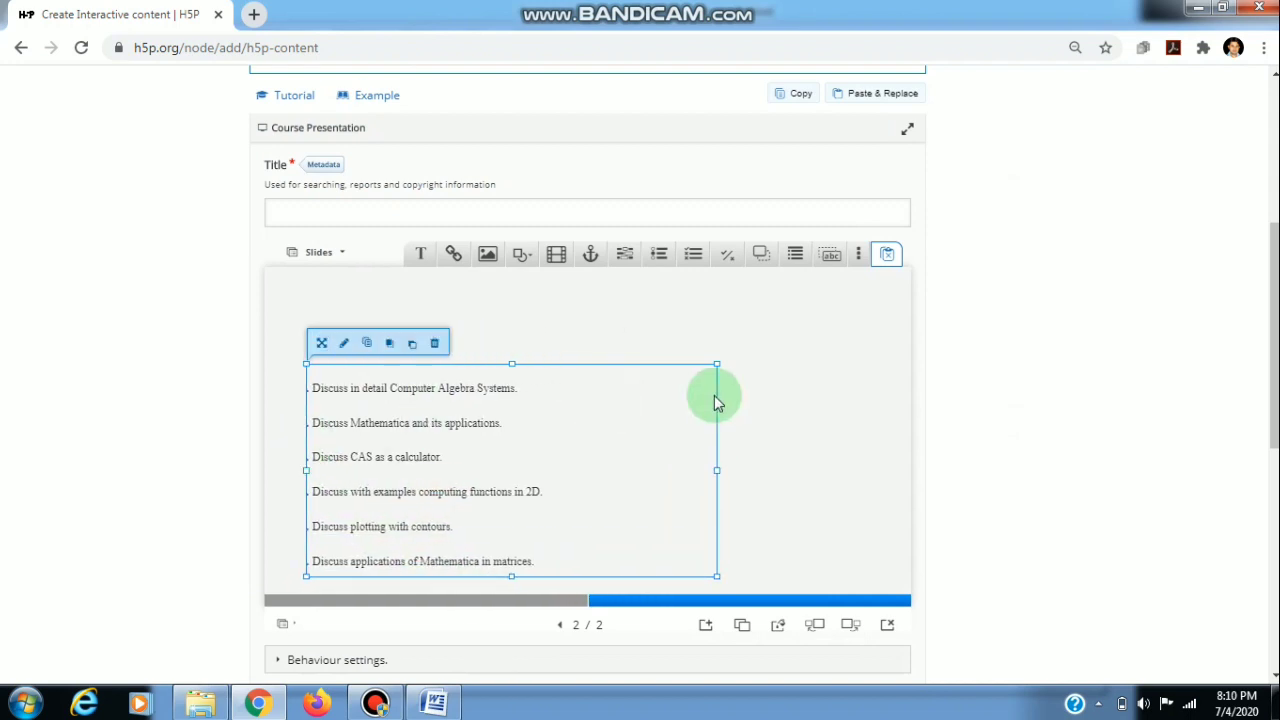
{"action": "left_click_drag", "start_coordinate": [716, 470], "coordinate": [892, 468]}
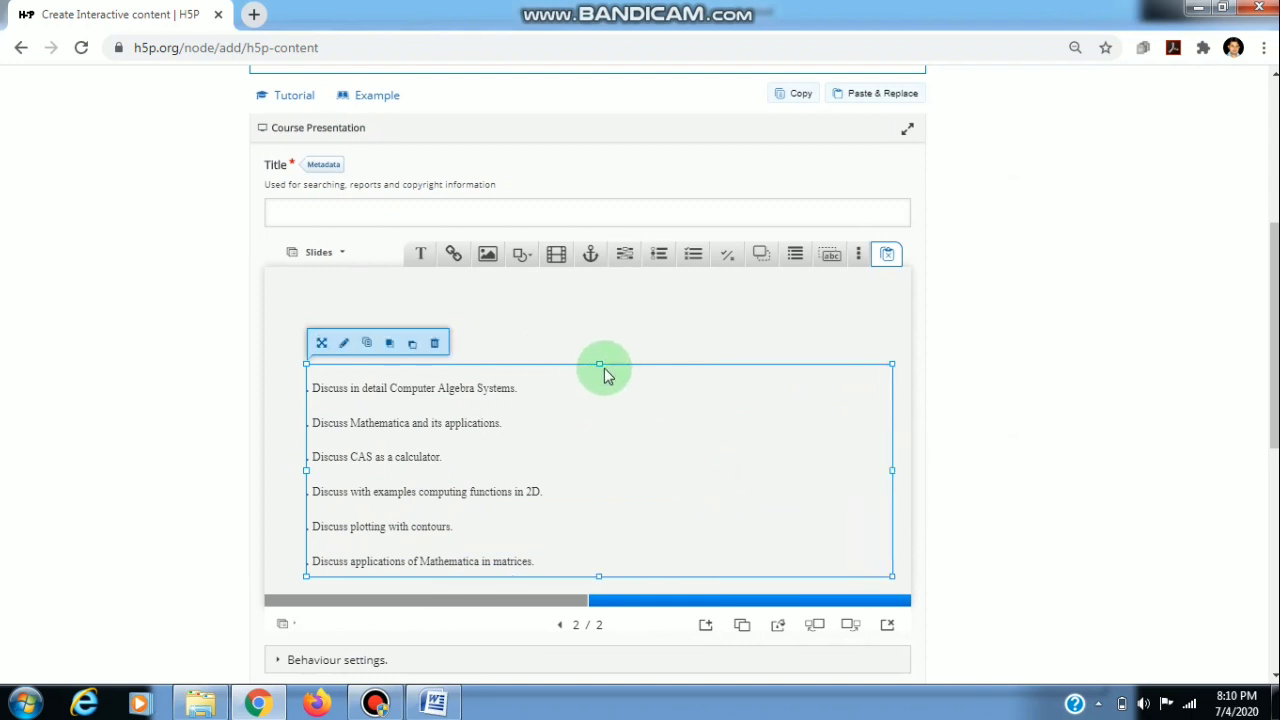
{"action": "left_click_drag", "start_coordinate": [600, 366], "coordinate": [583, 294]}
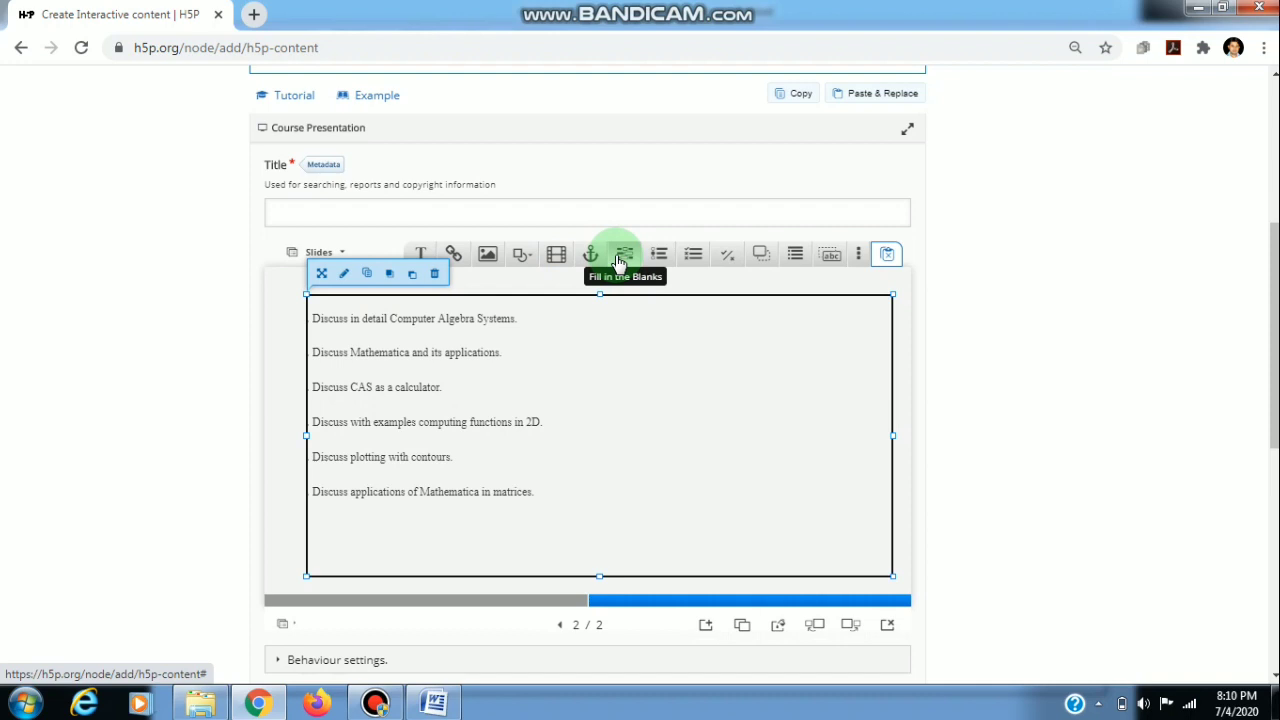
- Add a Multiple Choice element to the second slide with the question "Who is the pm of india"
{"action": "left_click", "coordinate": [692, 259]}
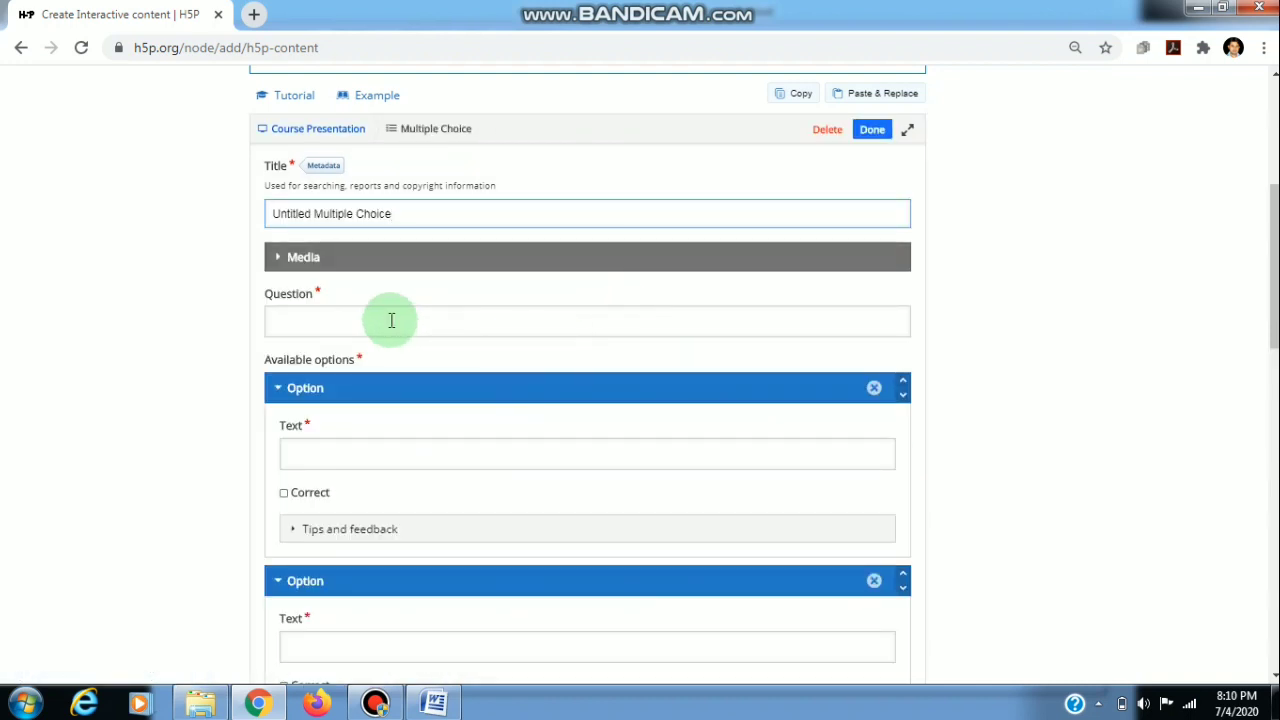
{"action": "left_click", "coordinate": [391, 320]}
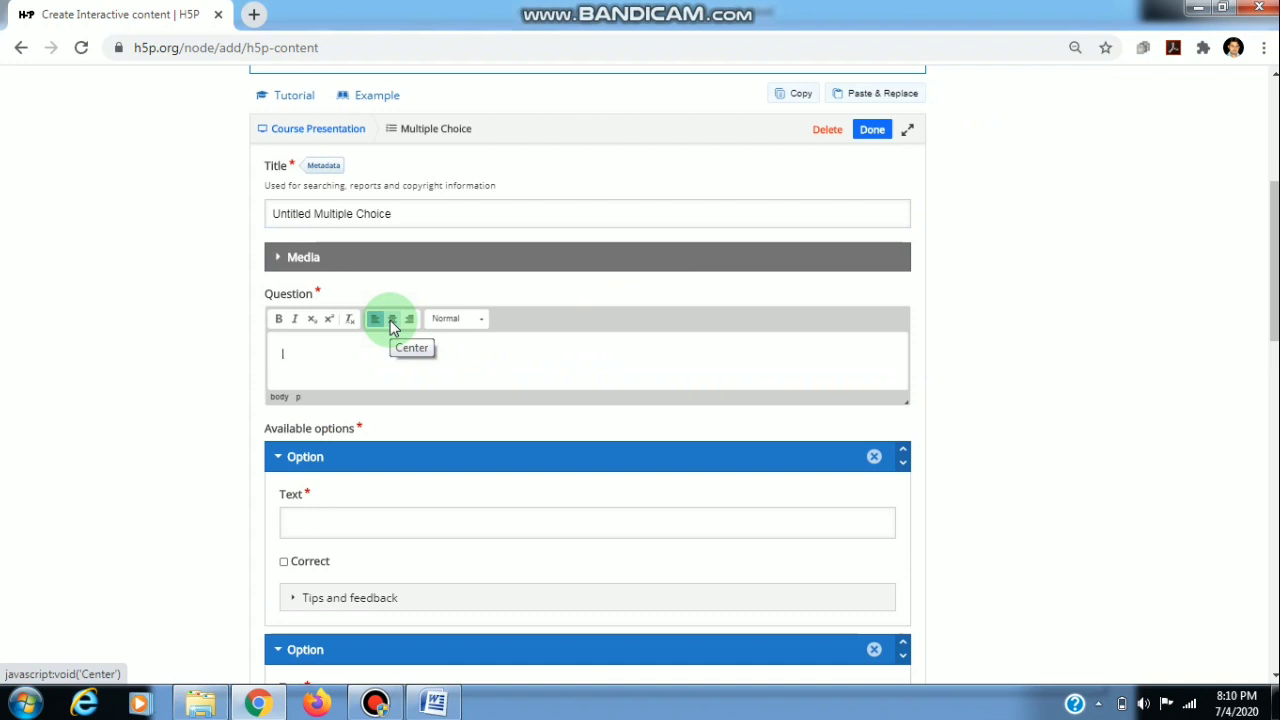
{"action": "type", "text": "W"}
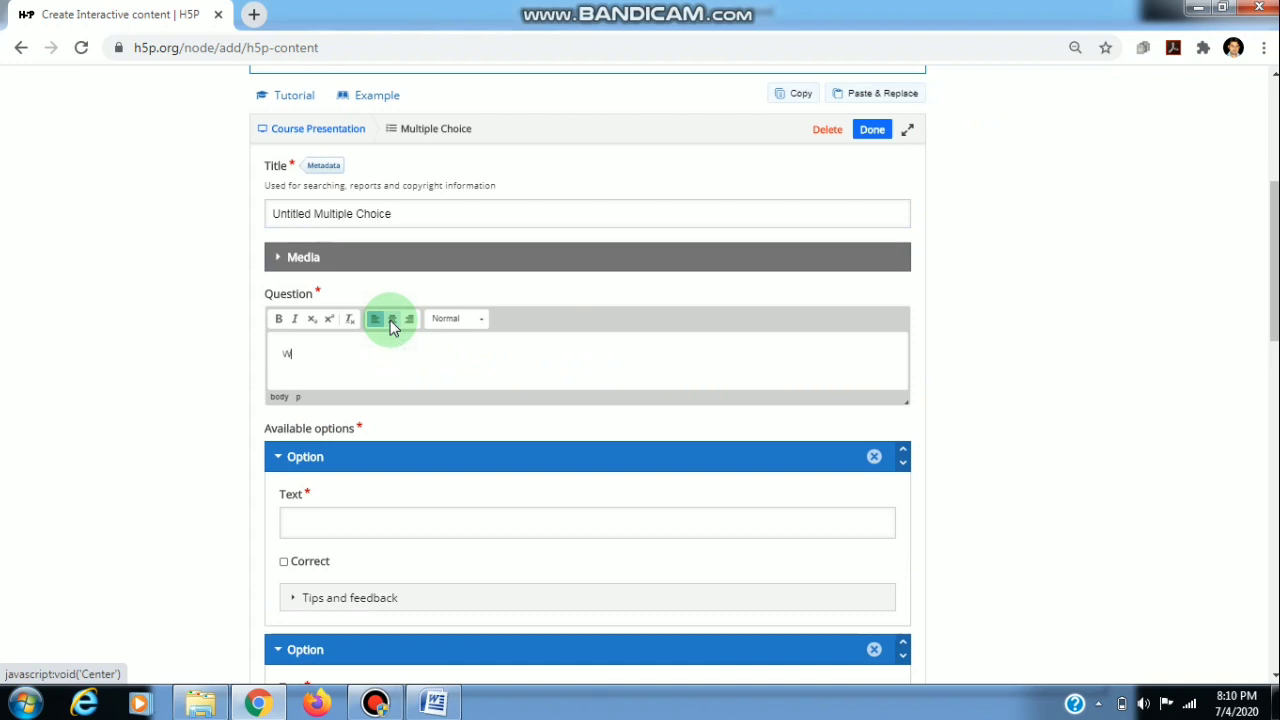
{"action": "type", "text": "ho is the pm of india"}
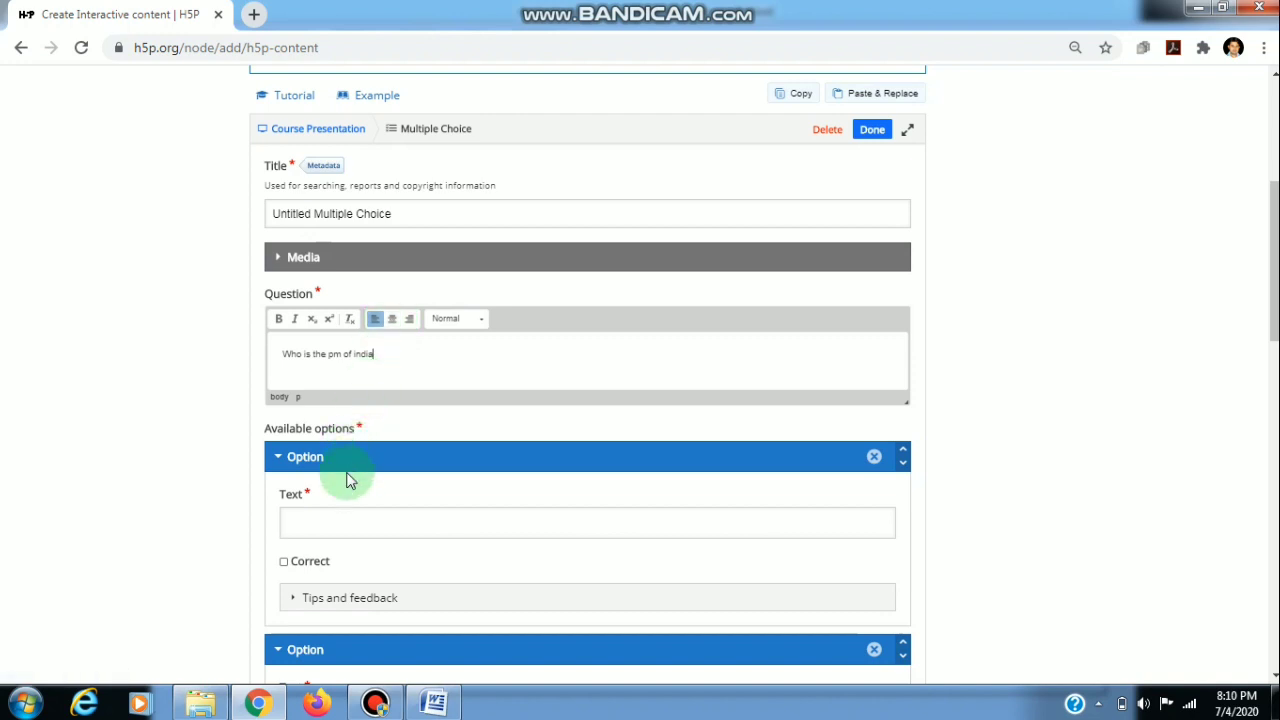
- Enter the answer options "modi ji", marked as correct, and "yogi ji"
{"action": "left_click", "coordinate": [321, 516]}
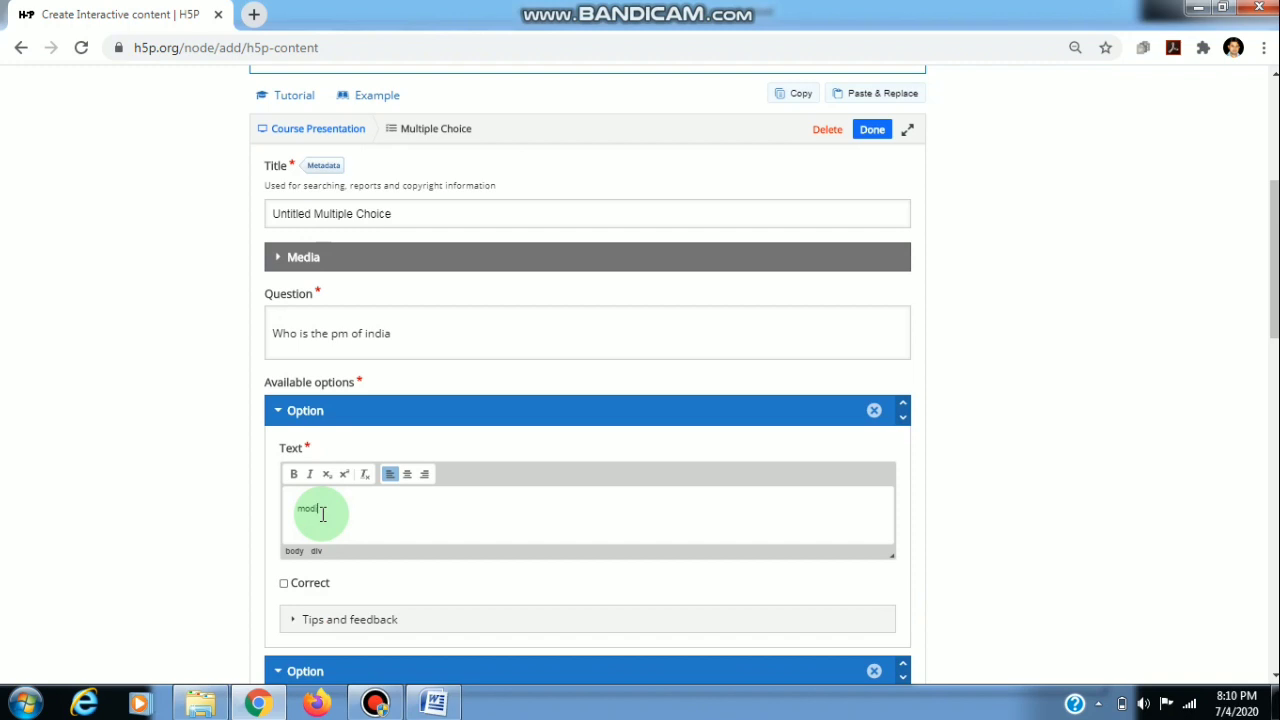
{"action": "left_click", "coordinate": [283, 584]}
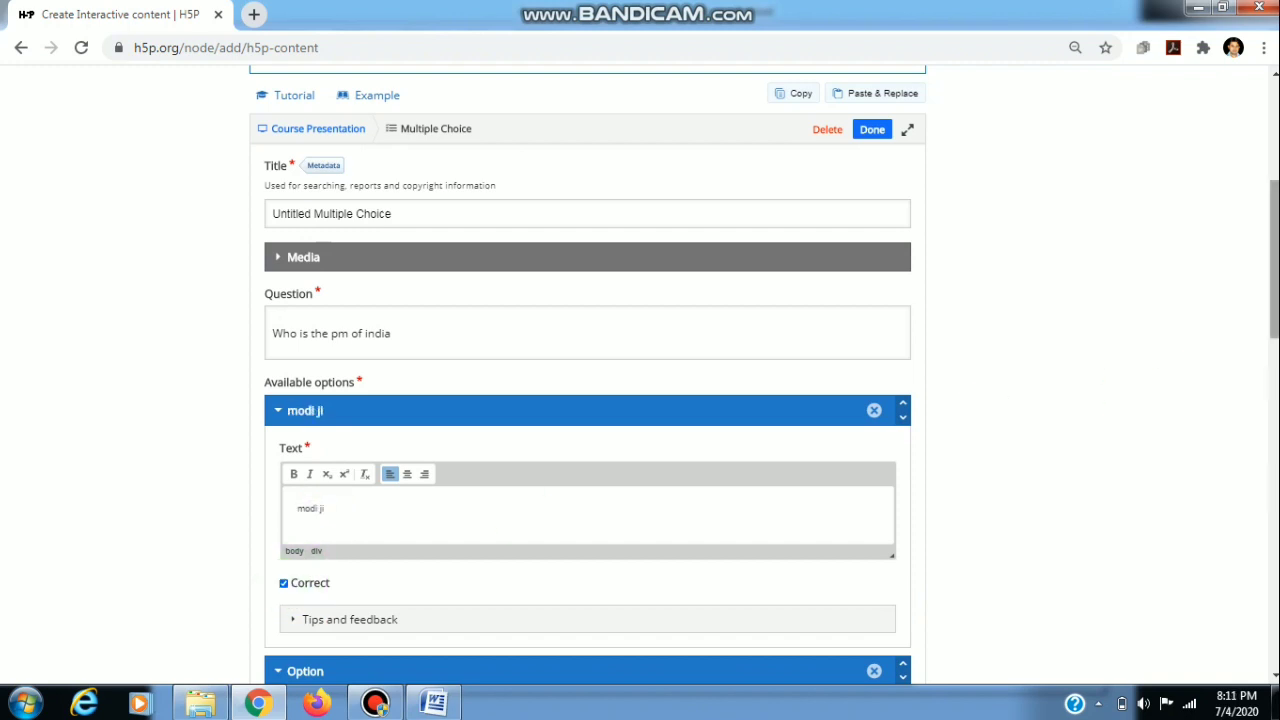
{"action": "scroll", "coordinate": [1265, 351], "scroll_direction": "down", "scroll_amount": 5}
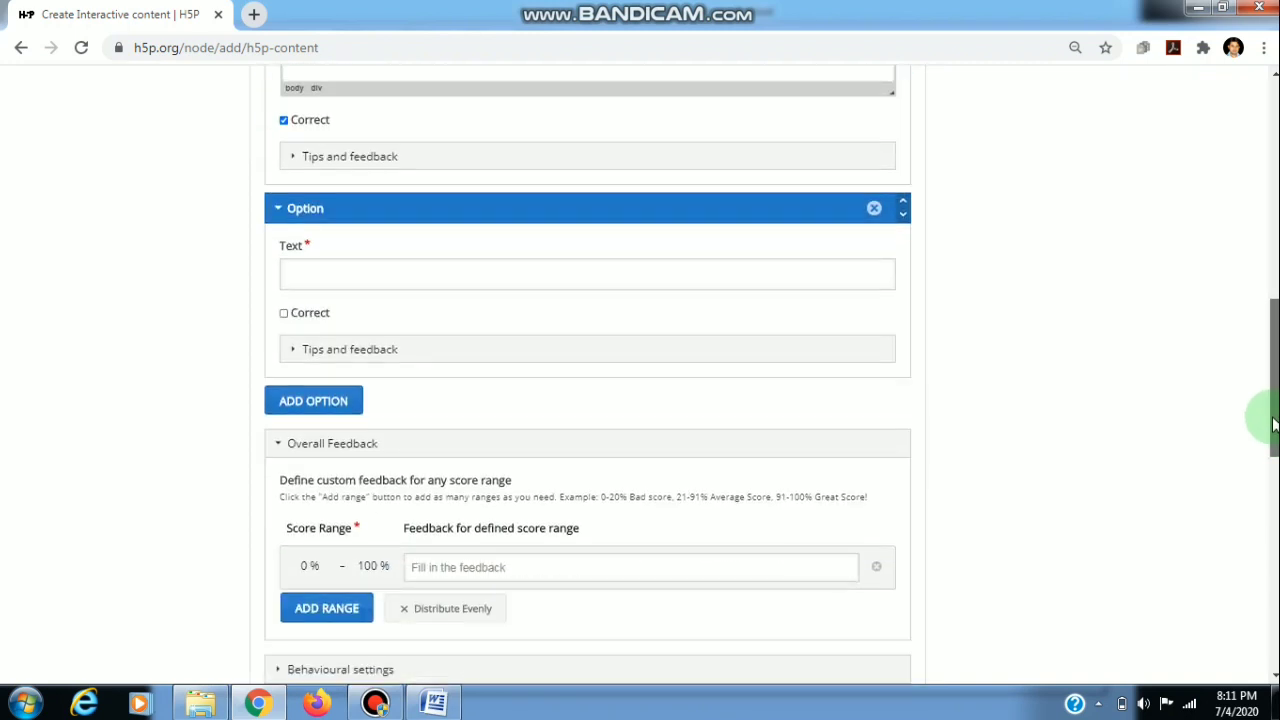
{"action": "left_click", "coordinate": [337, 238]}
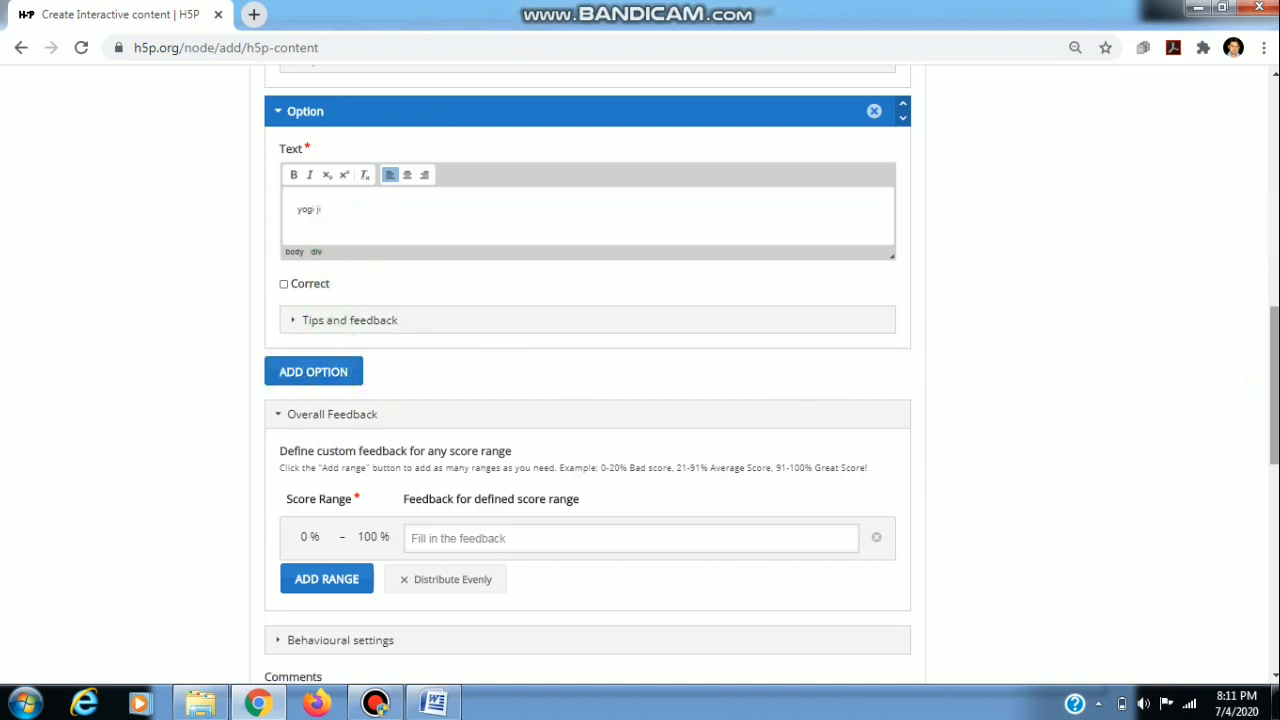
- Finish the multiple-choice question, move it to the right side of the second slide and extend its box downward
{"action": "left_click_drag", "start_coordinate": [1272, 358], "coordinate": [1268, 460]}
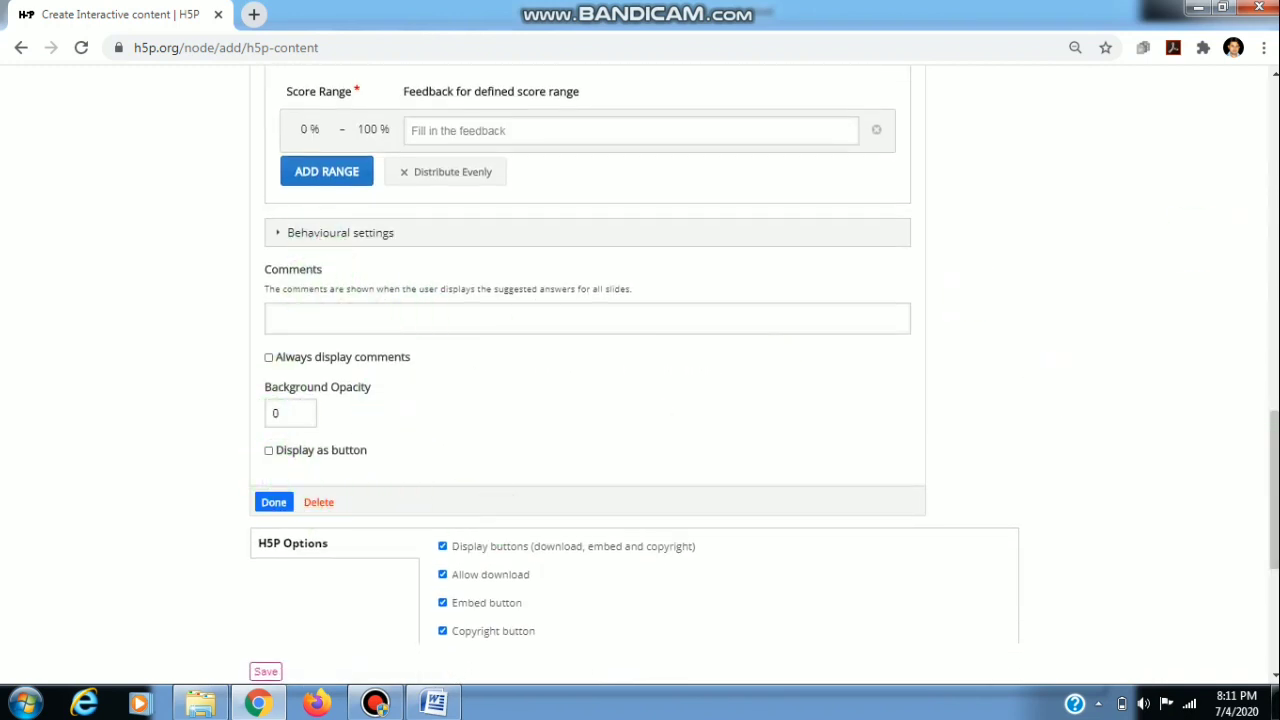
{"action": "mouse_move", "coordinate": [1275, 457]}
{"action": "left_mouse_down"}
{"action": "mouse_move", "coordinate": [1275, 502]}
{"action": "mouse_move", "coordinate": [1275, 443]}
{"action": "left_mouse_up"}
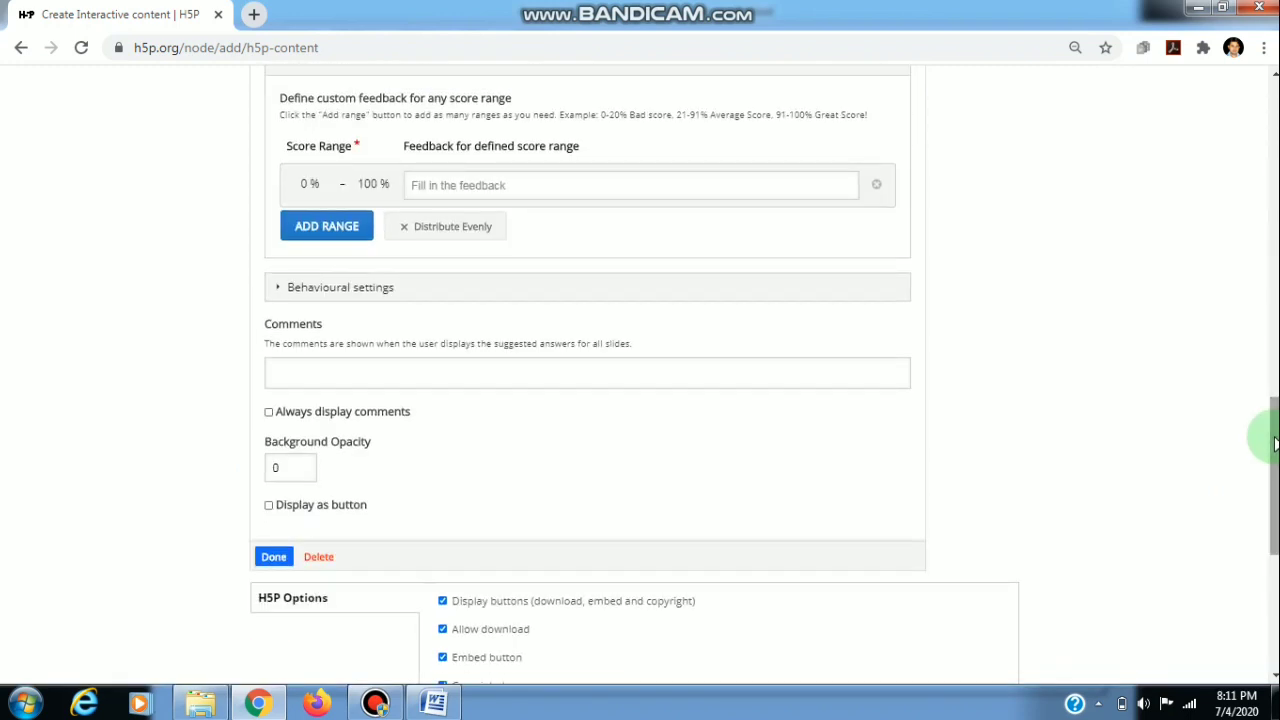
{"action": "left_click", "coordinate": [275, 557]}
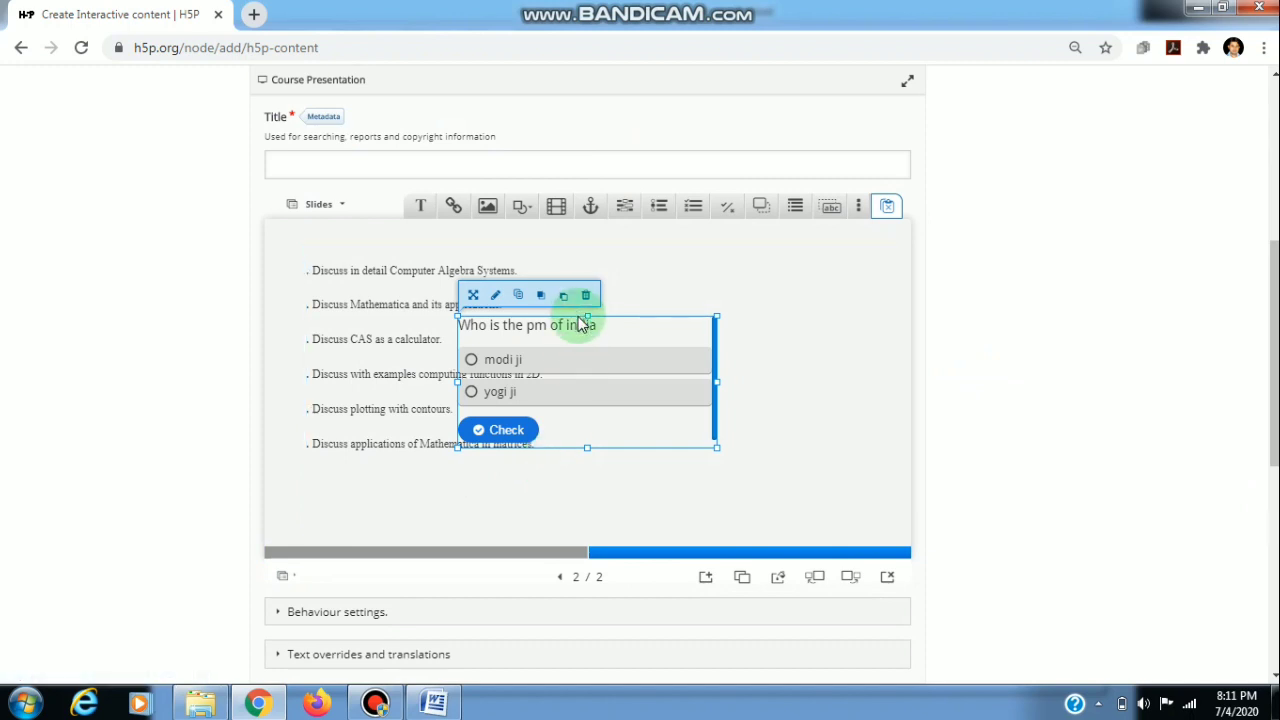
{"action": "left_click_drag", "start_coordinate": [580, 324], "coordinate": [753, 304]}
{"action": "left_click_drag", "start_coordinate": [758, 425], "coordinate": [760, 459]}
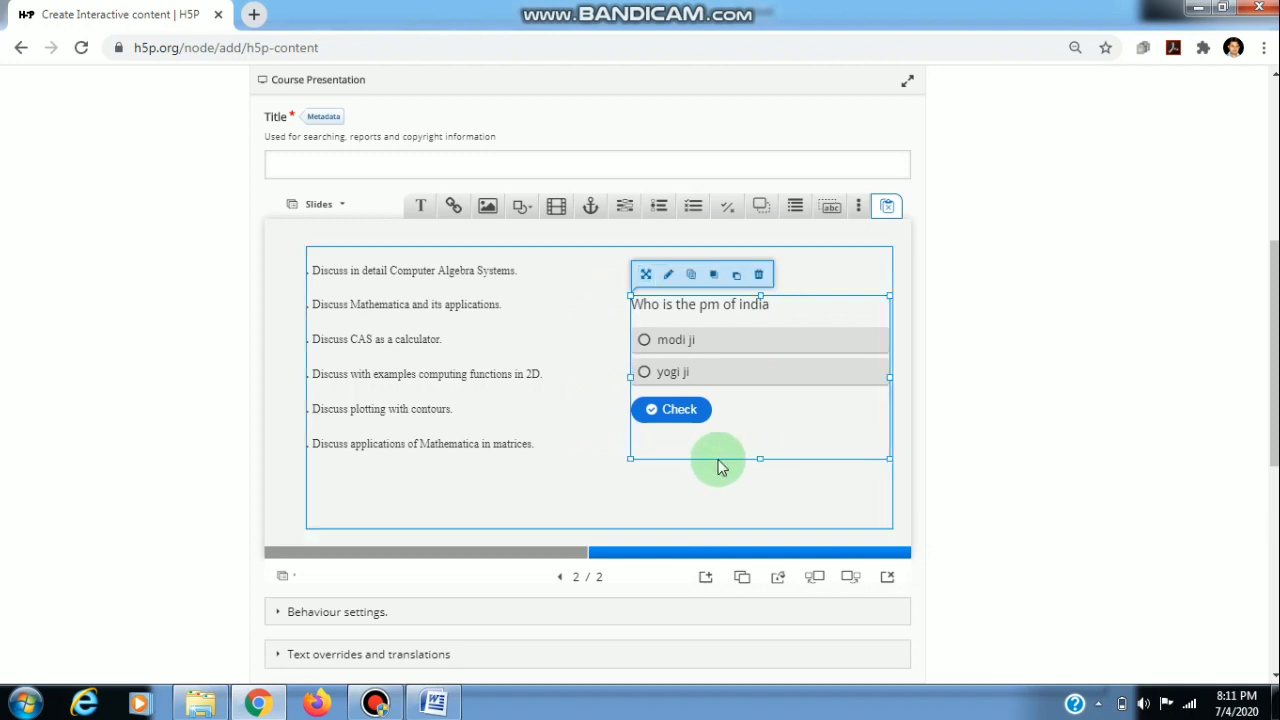
- Add two new blank slides after the second slide
{"action": "left_click", "coordinate": [706, 578]}
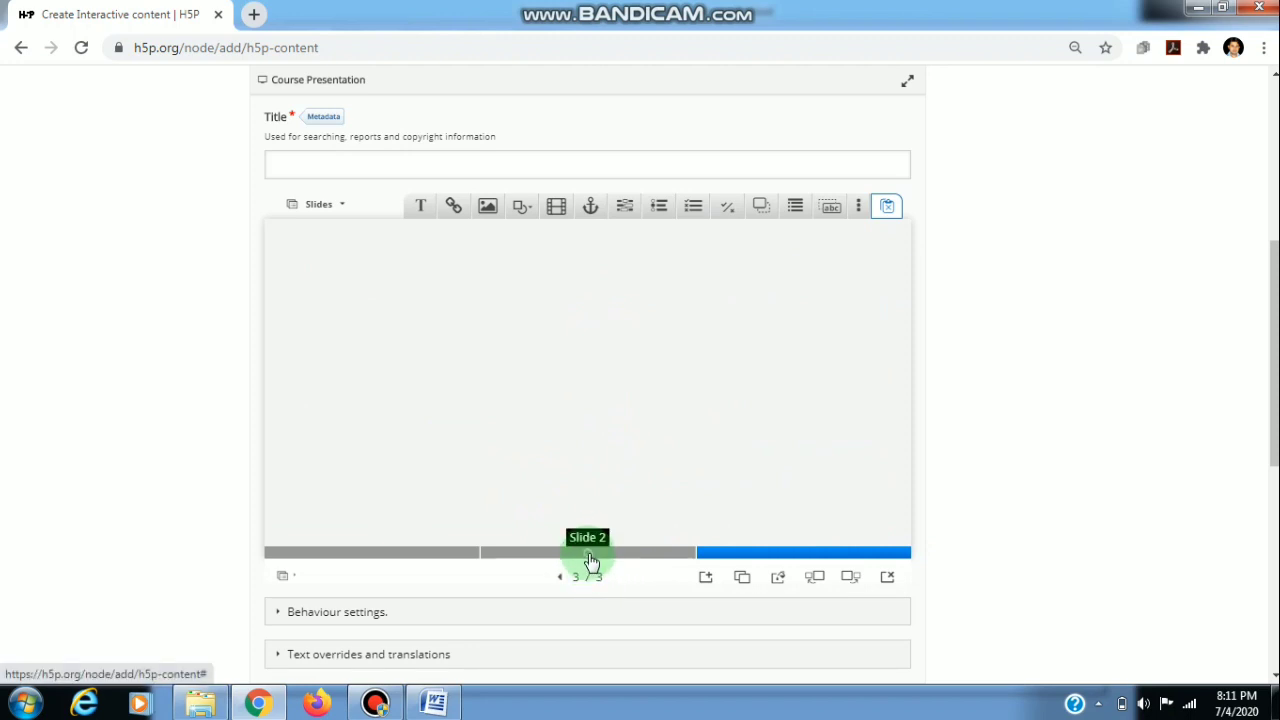
{"action": "left_click", "coordinate": [714, 580]}
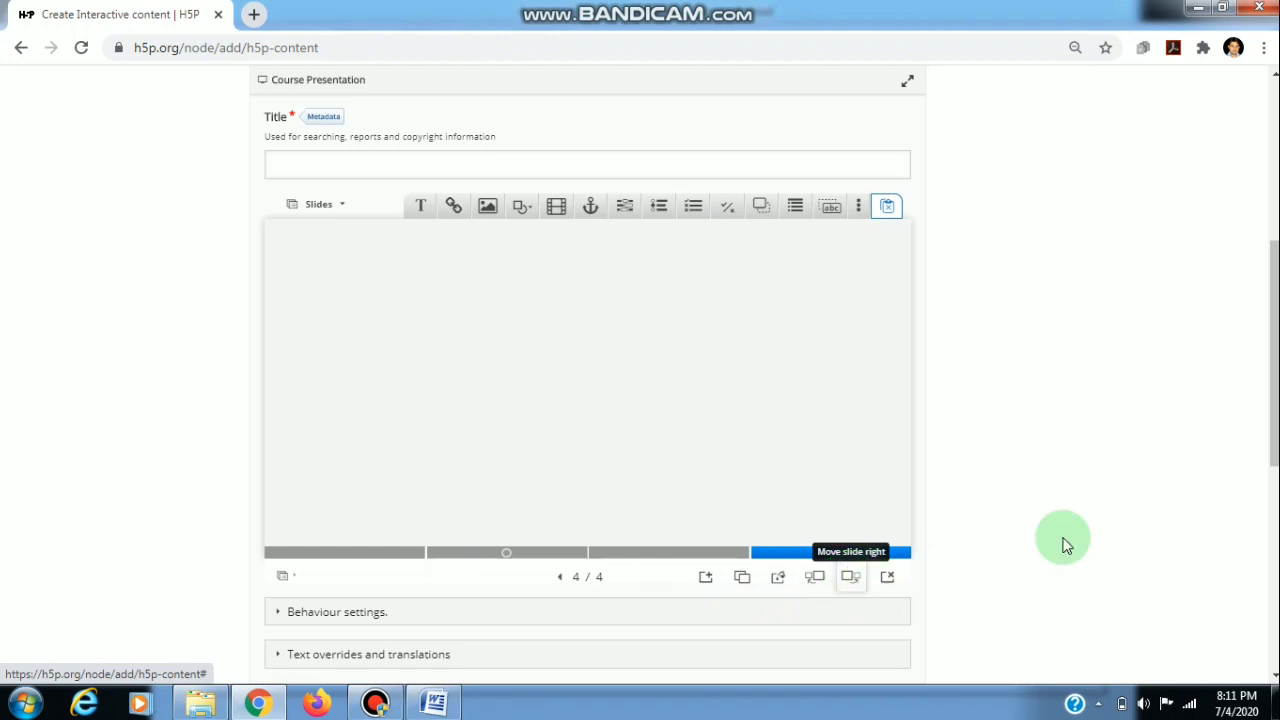
- Try to save the presentation and fill in its required title as "first-ppt"
{"action": "left_click_drag", "start_coordinate": [1274, 355], "coordinate": [1270, 472]}
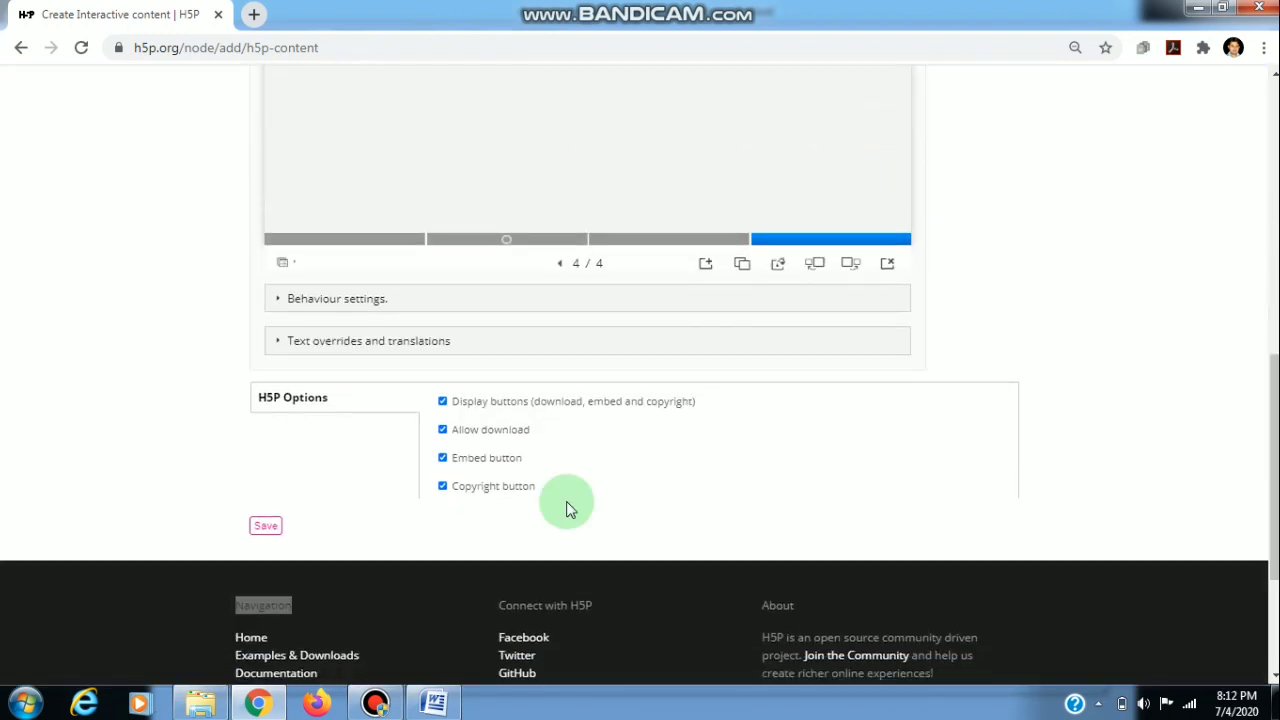
{"action": "left_click", "coordinate": [262, 530]}
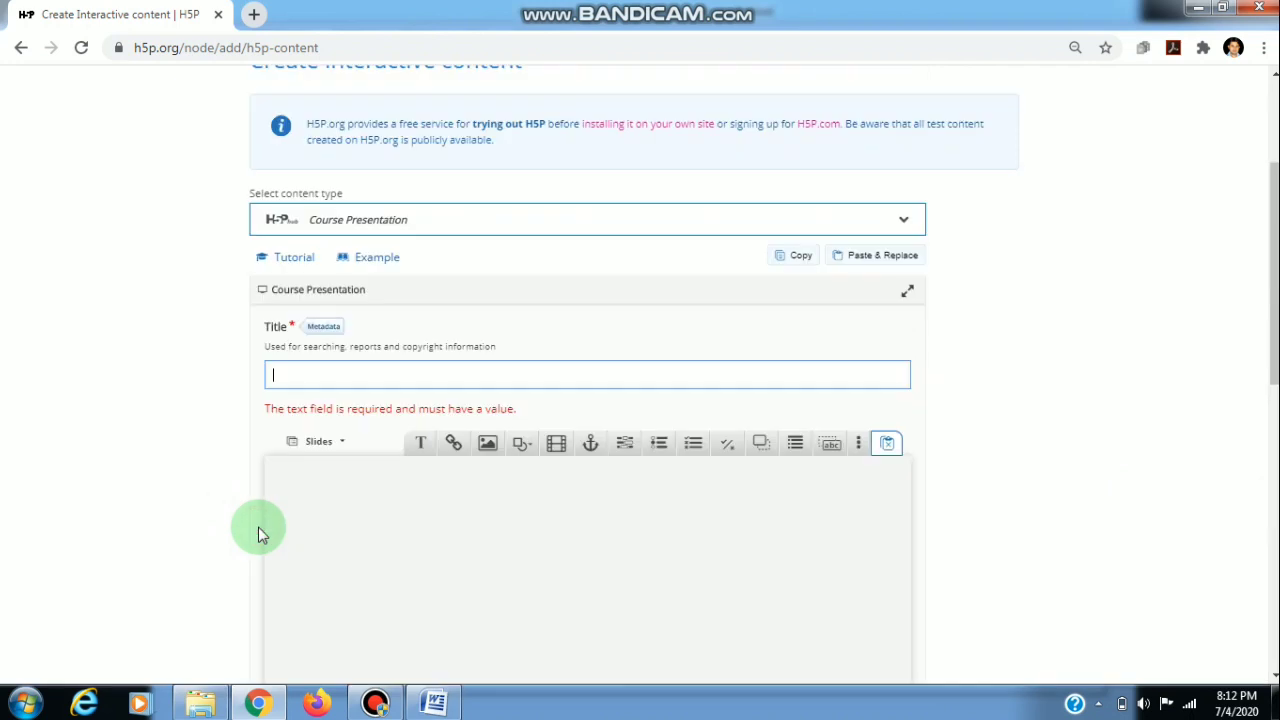
{"action": "left_click", "coordinate": [280, 378]}
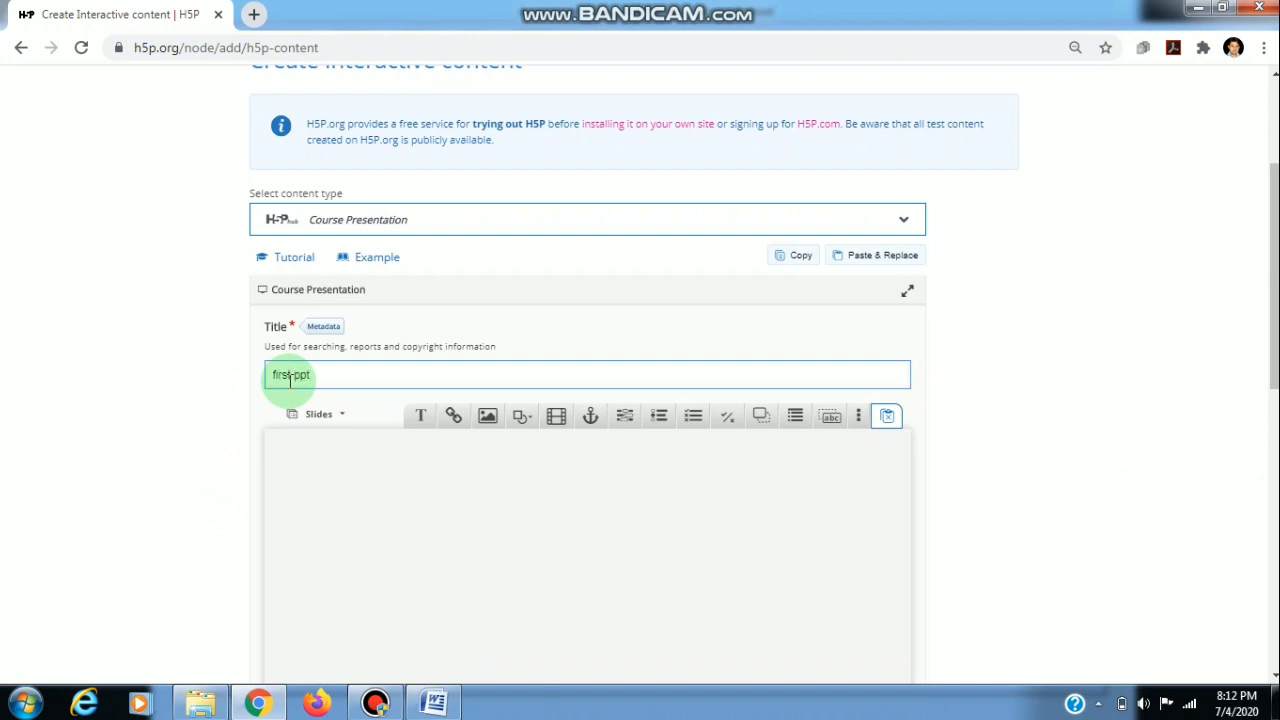
- Save the new presentation with the title "first ppt"
{"action": "left_click_drag", "start_coordinate": [1275, 312], "coordinate": [1275, 540]}
{"action": "left_click", "coordinate": [266, 371]}
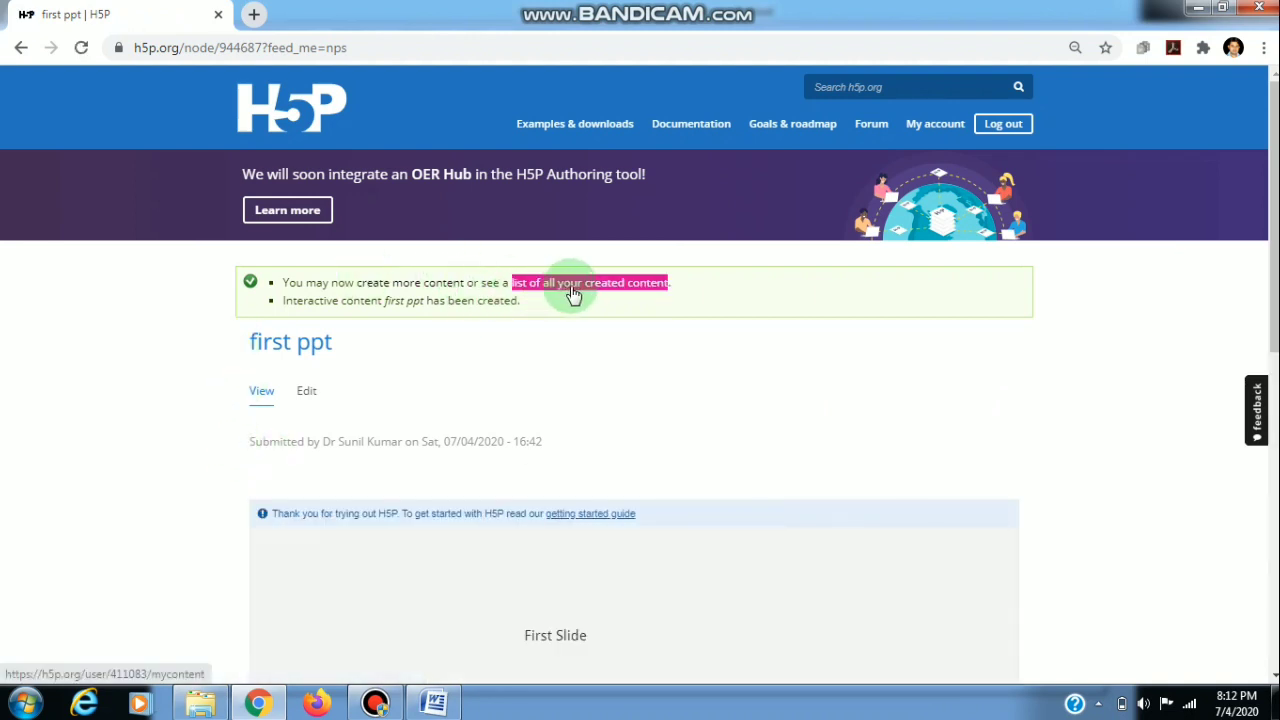
- Return to the account profile page and reload it to refresh the recent content list
{"action": "left_click", "coordinate": [18, 52]}
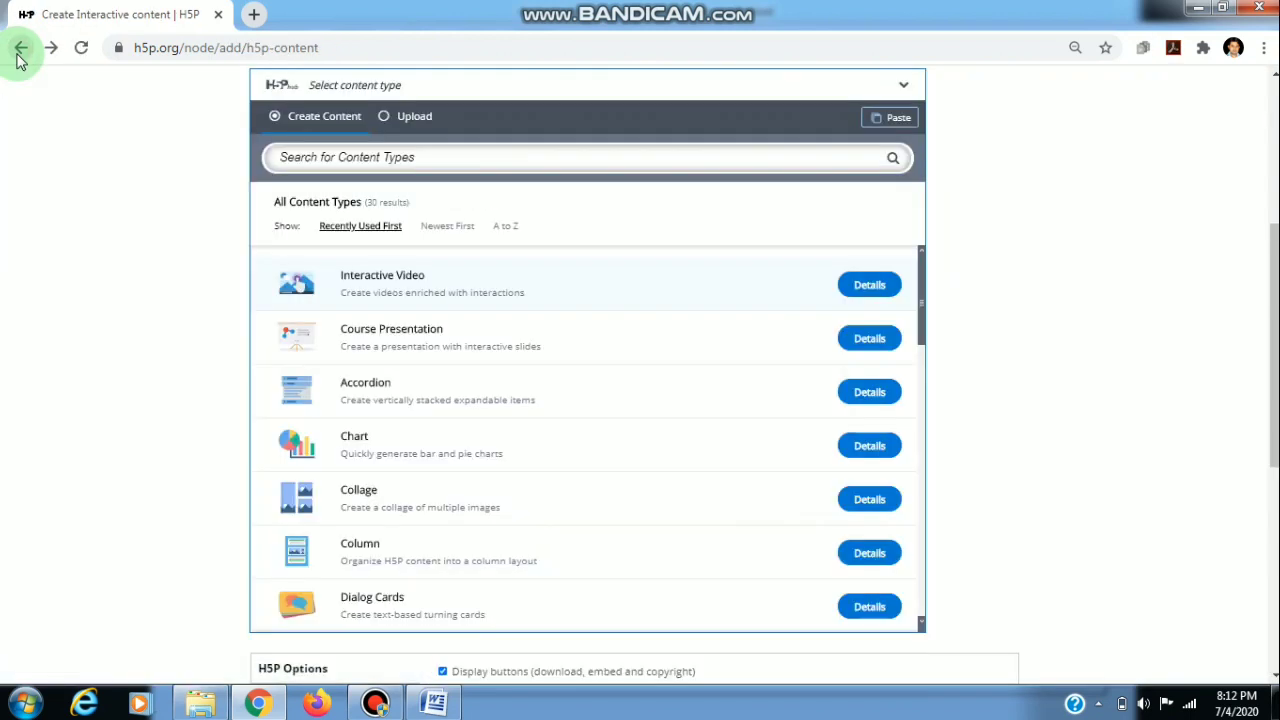
{"action": "left_click", "coordinate": [20, 50]}
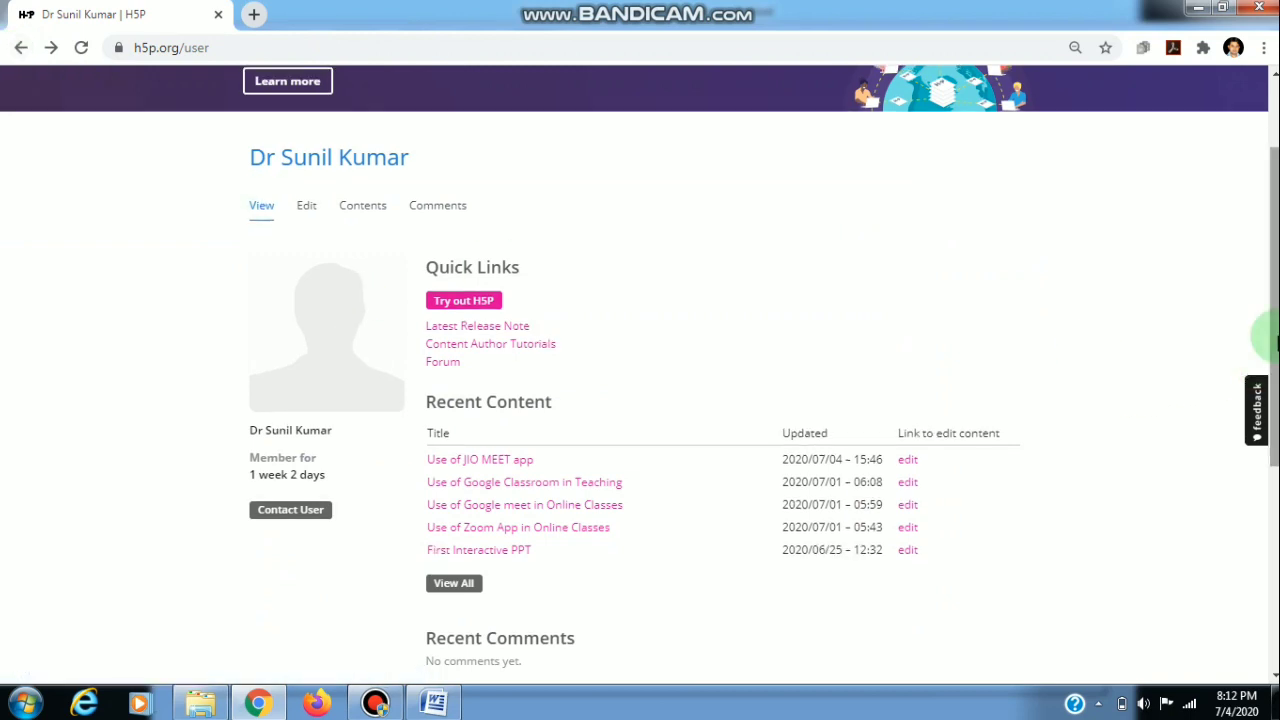
{"action": "right_click", "coordinate": [100, 540]}
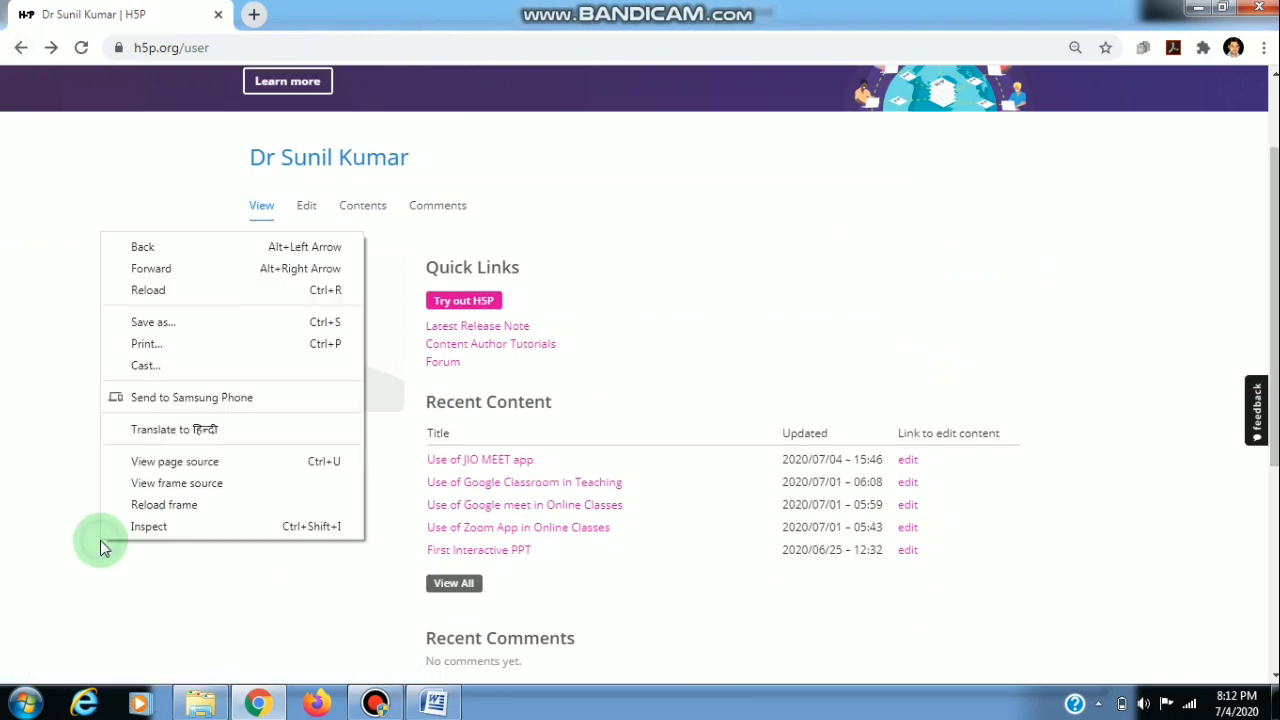
{"action": "left_click", "coordinate": [160, 294]}
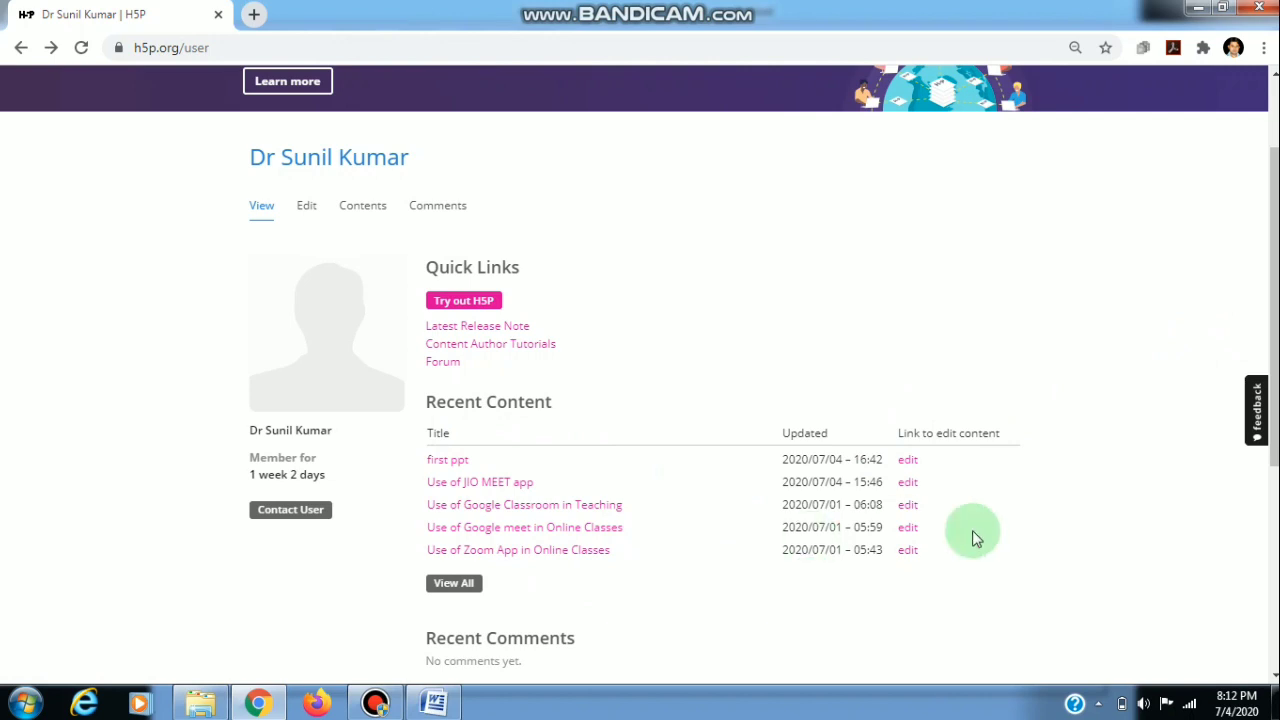
- Open the full list of created content and view the presentation "First Interactive PPT"
{"action": "left_click", "coordinate": [467, 587]}
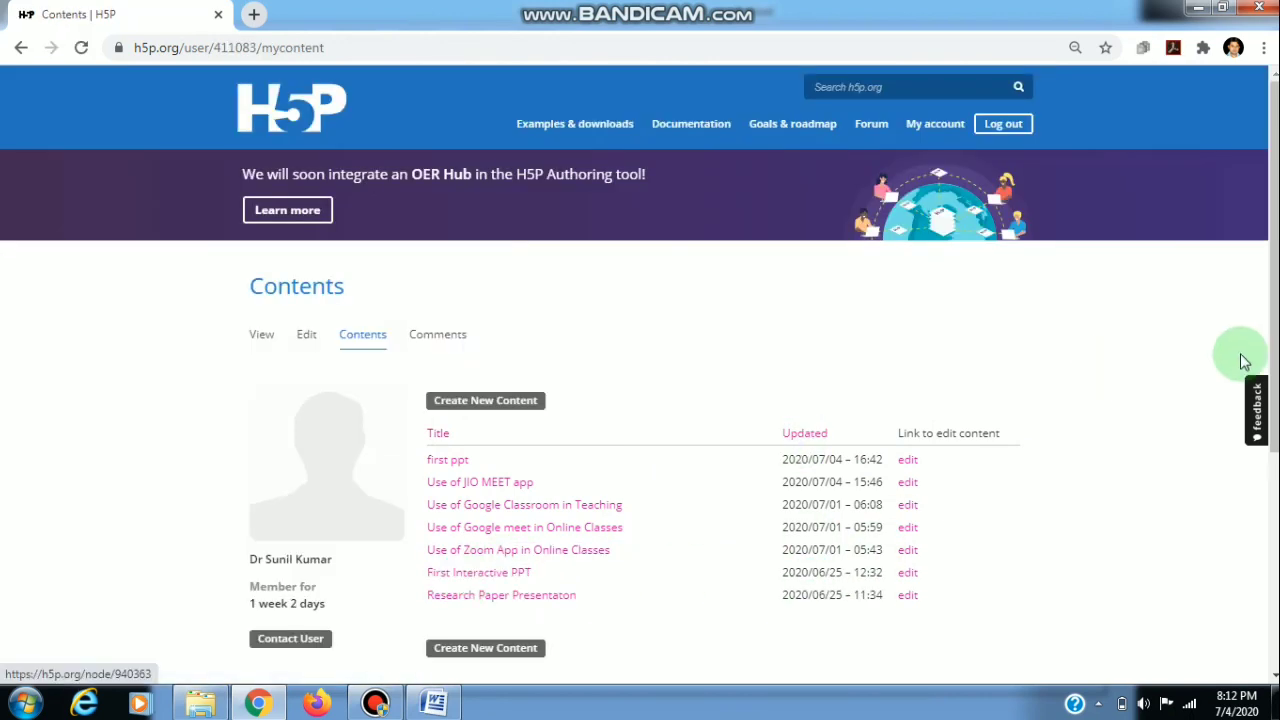
{"action": "scroll", "coordinate": [1262, 343], "scroll_direction": "down", "scroll_amount": 1}
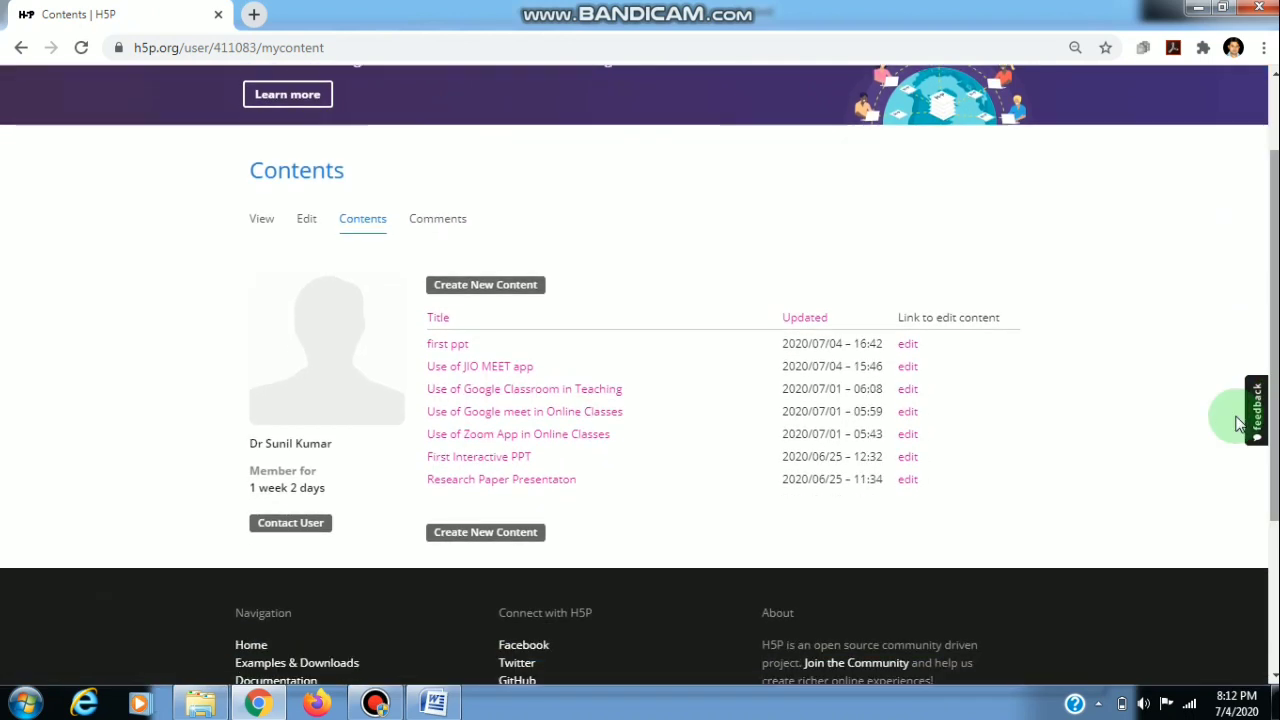
{"action": "left_click", "coordinate": [488, 468]}
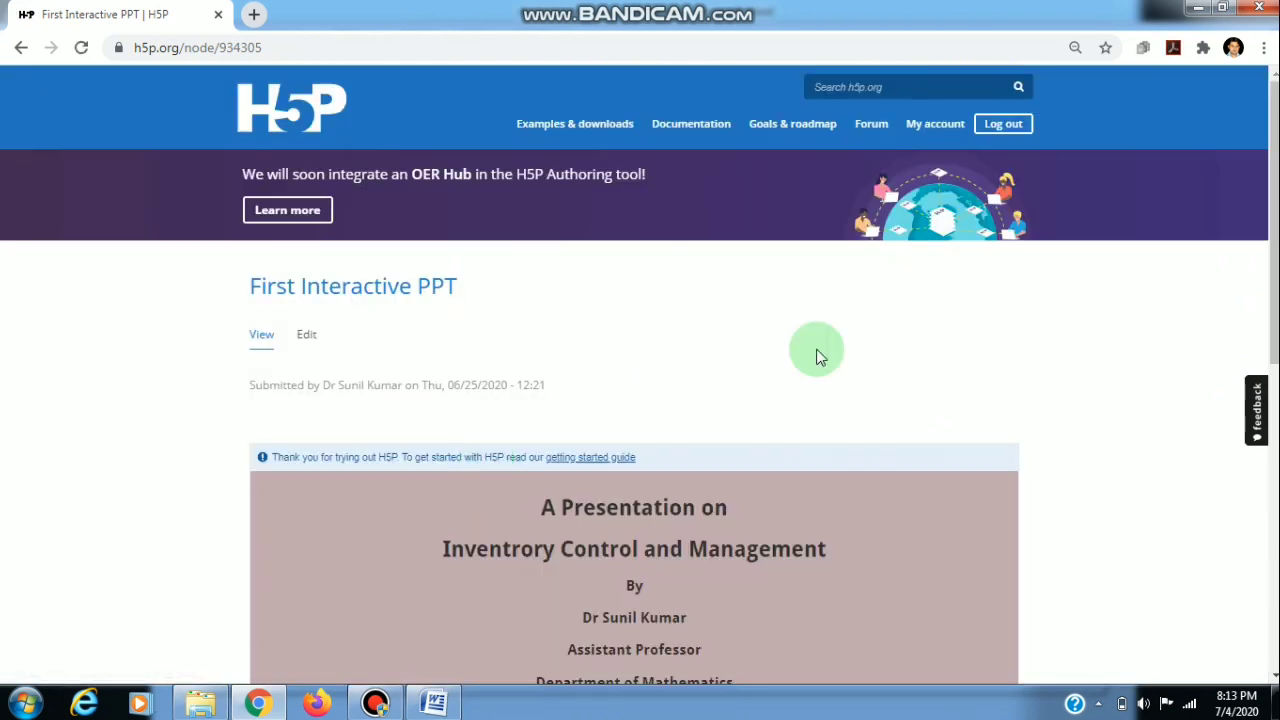
- Go to slide 2 of the presentation, answer the true/false question with "True" and check the answer
{"action": "left_click_drag", "start_coordinate": [1277, 298], "coordinate": [1276, 450]}
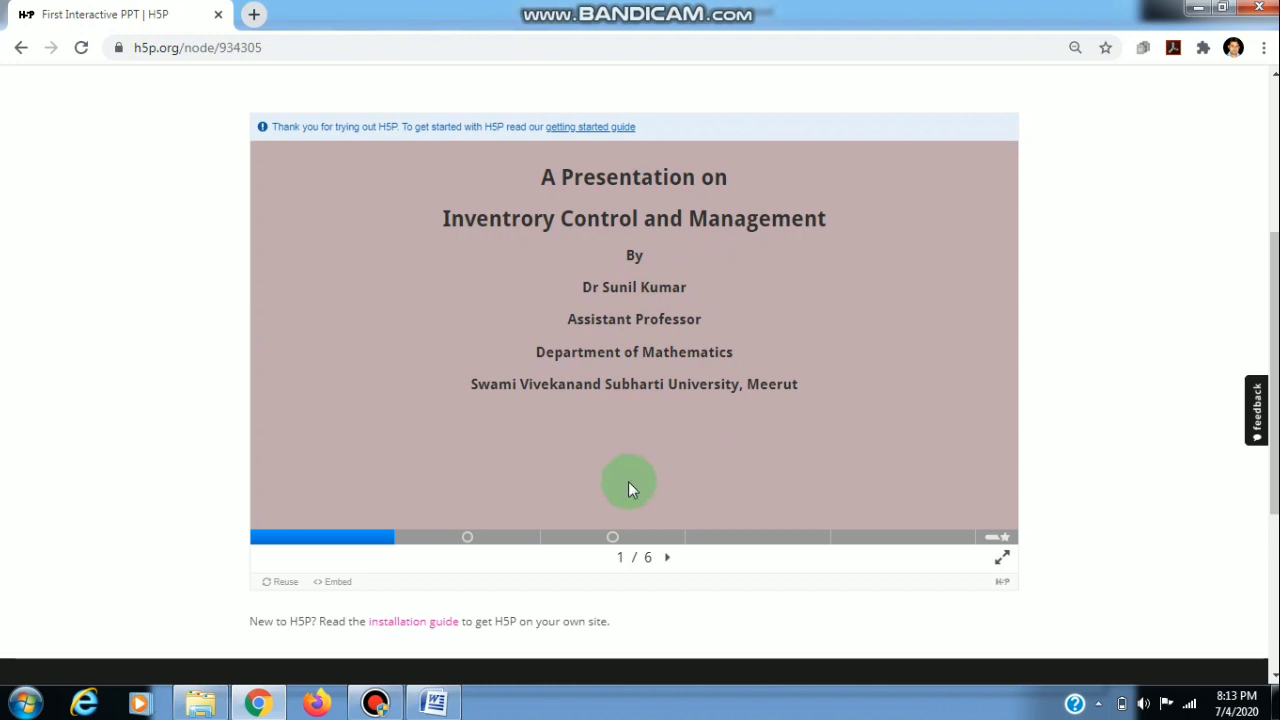
{"action": "left_click", "coordinate": [667, 558]}
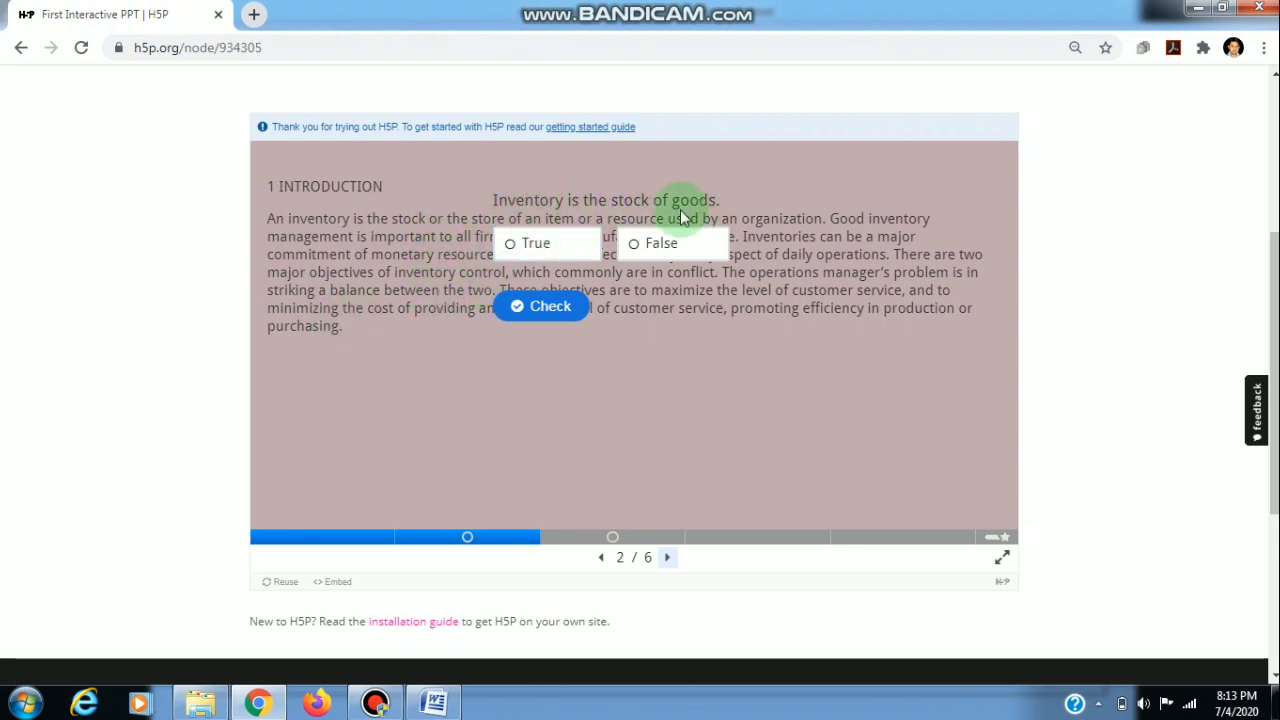
{"action": "left_click", "coordinate": [511, 250]}
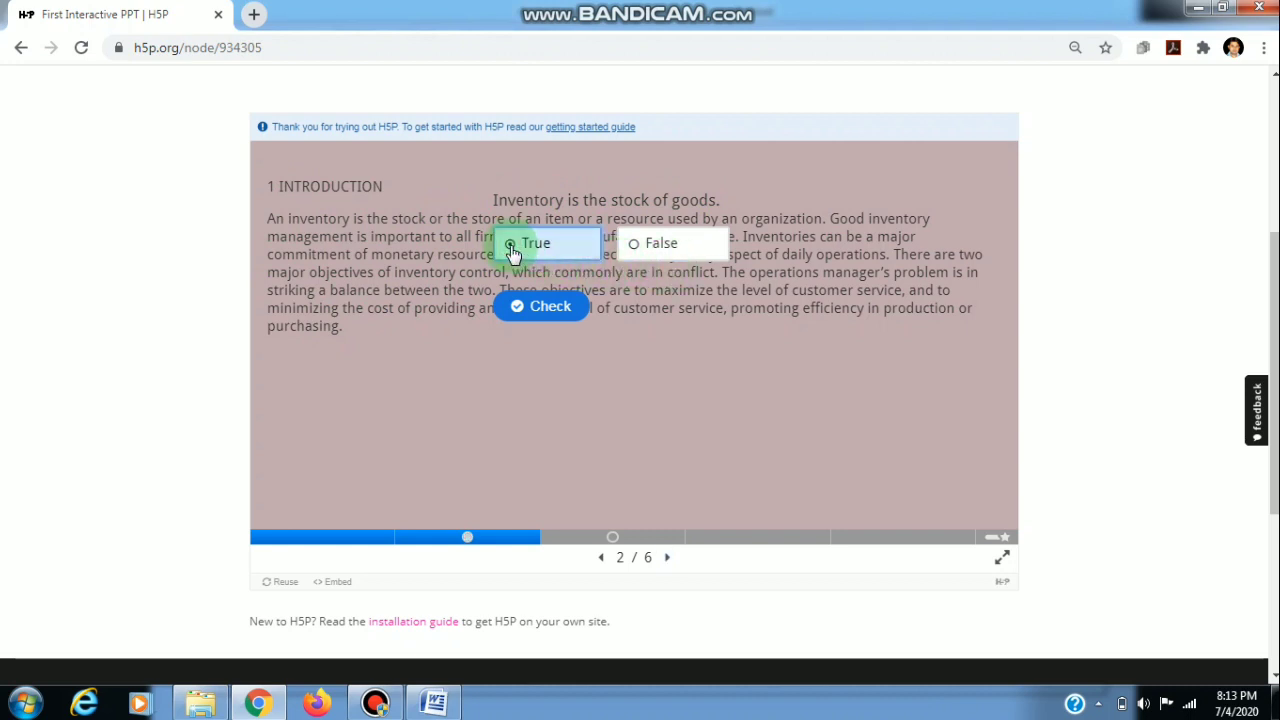
{"action": "left_click", "coordinate": [537, 305]}
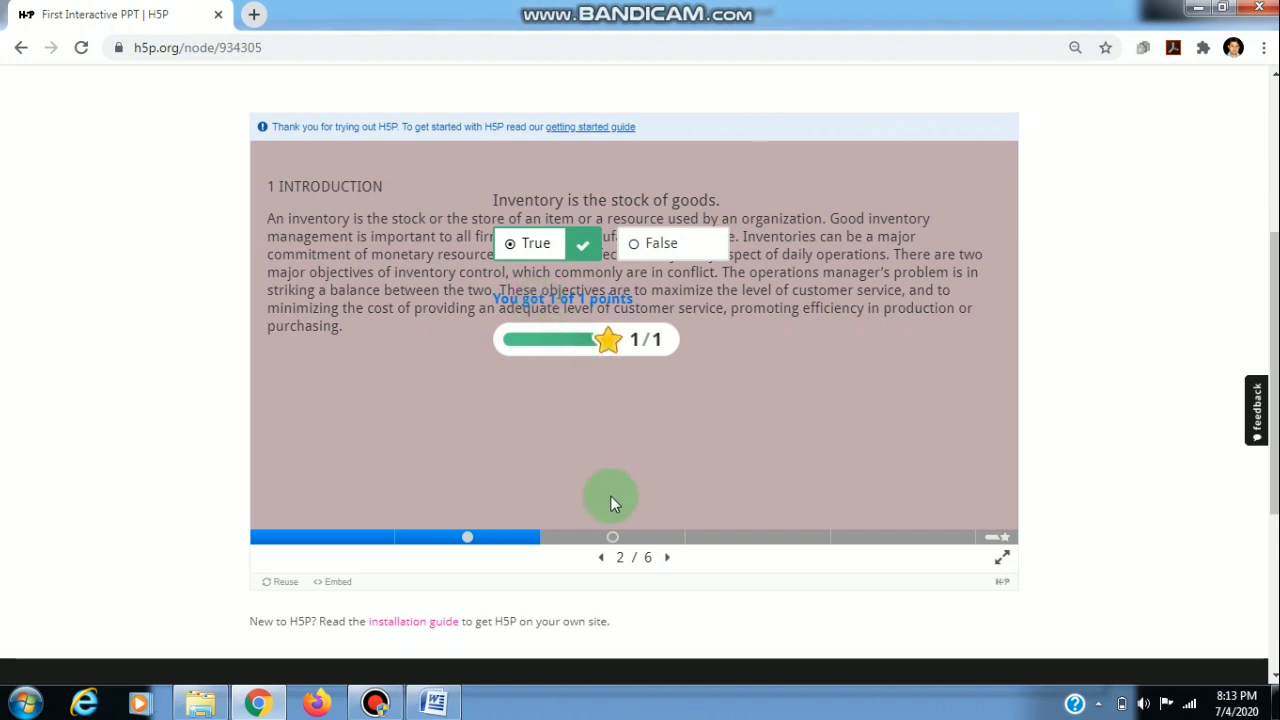
- On slide 3, answer the multiple-choice question with "Both are true" and check the answer
{"action": "left_click", "coordinate": [668, 557]}
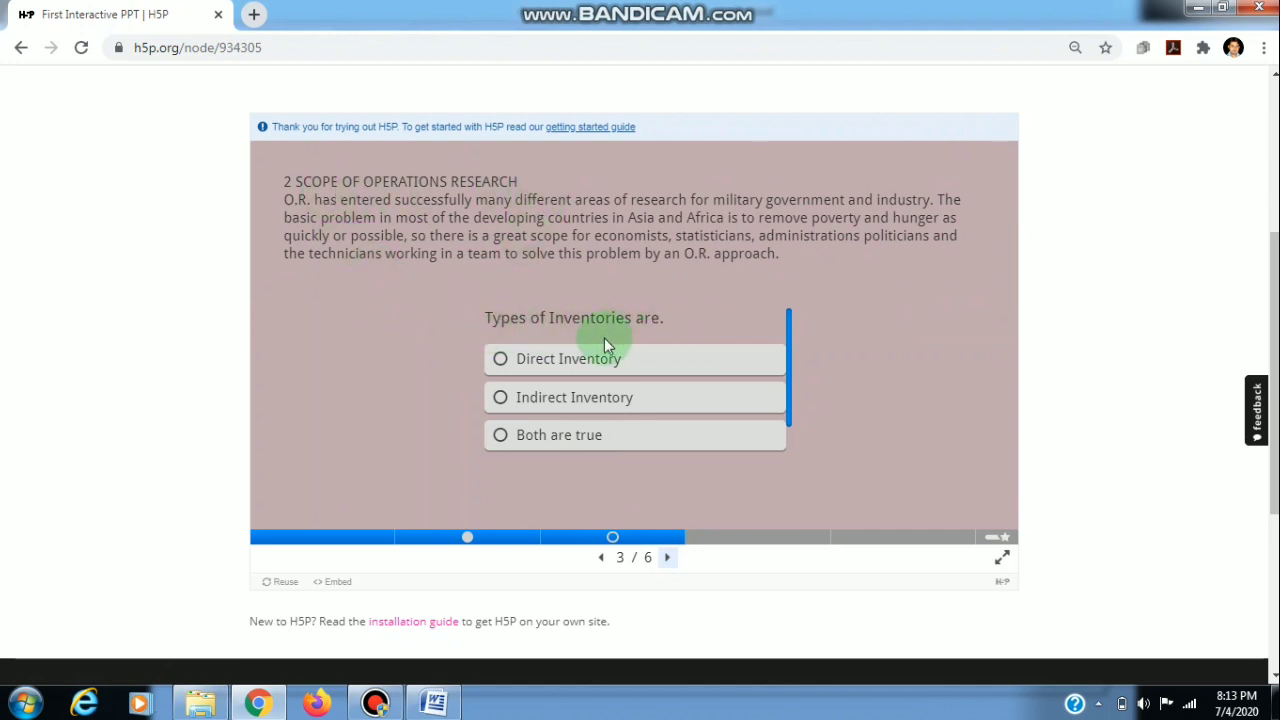
{"action": "left_click", "coordinate": [502, 437]}
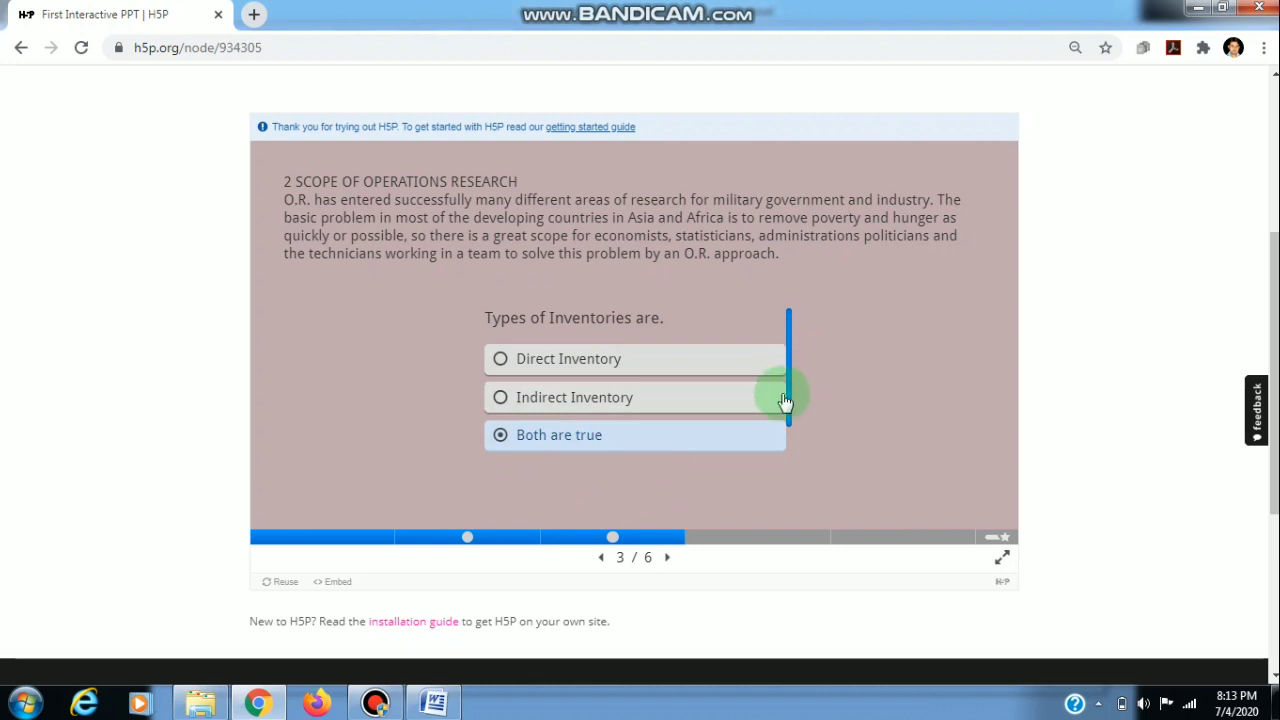
{"action": "left_click_drag", "start_coordinate": [787, 398], "coordinate": [778, 446]}
{"action": "left_click", "coordinate": [560, 445]}
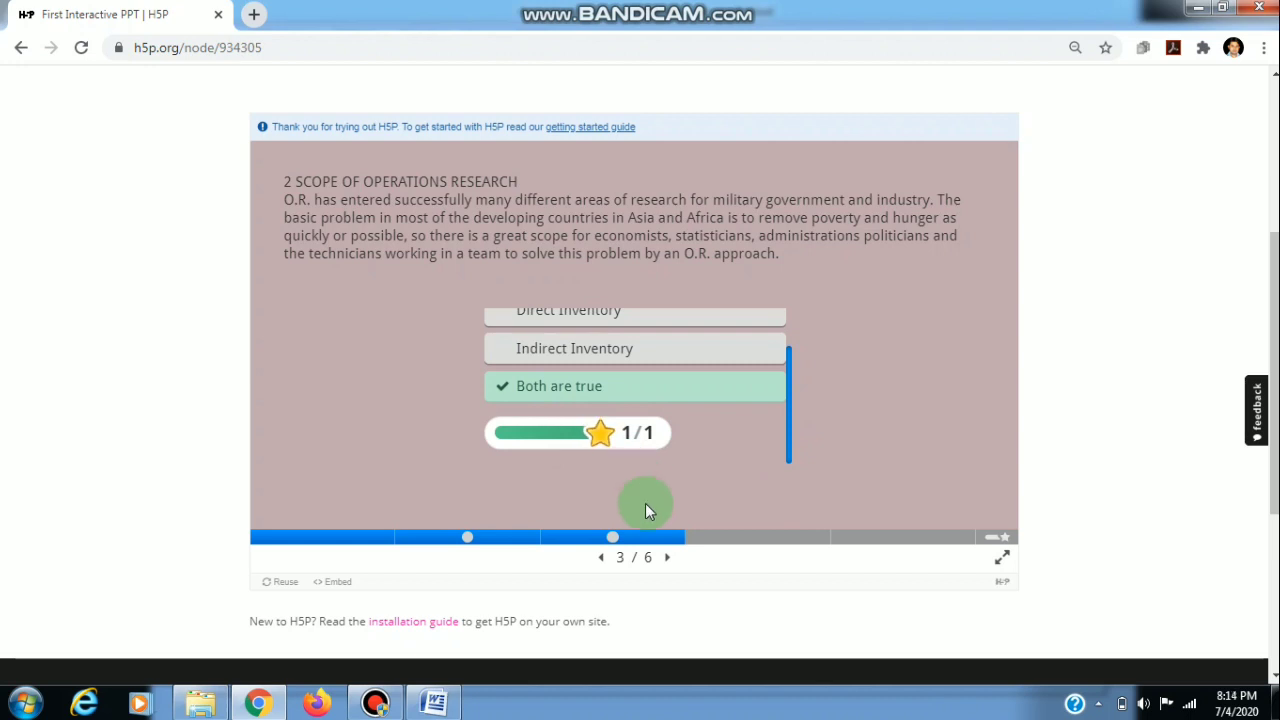
- Browse to slide 5, return to slide 4, and play its embedded video with the sound muted
{"action": "left_click", "coordinate": [668, 559]}
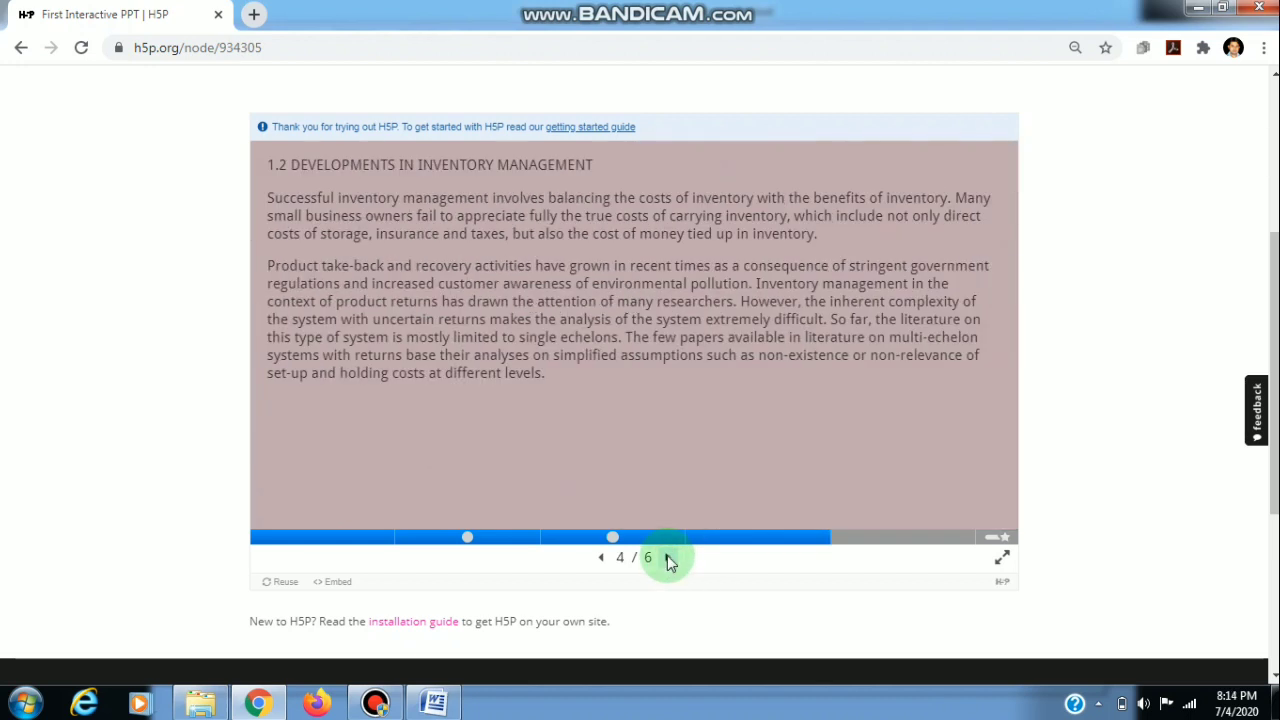
{"action": "left_click", "coordinate": [668, 560]}
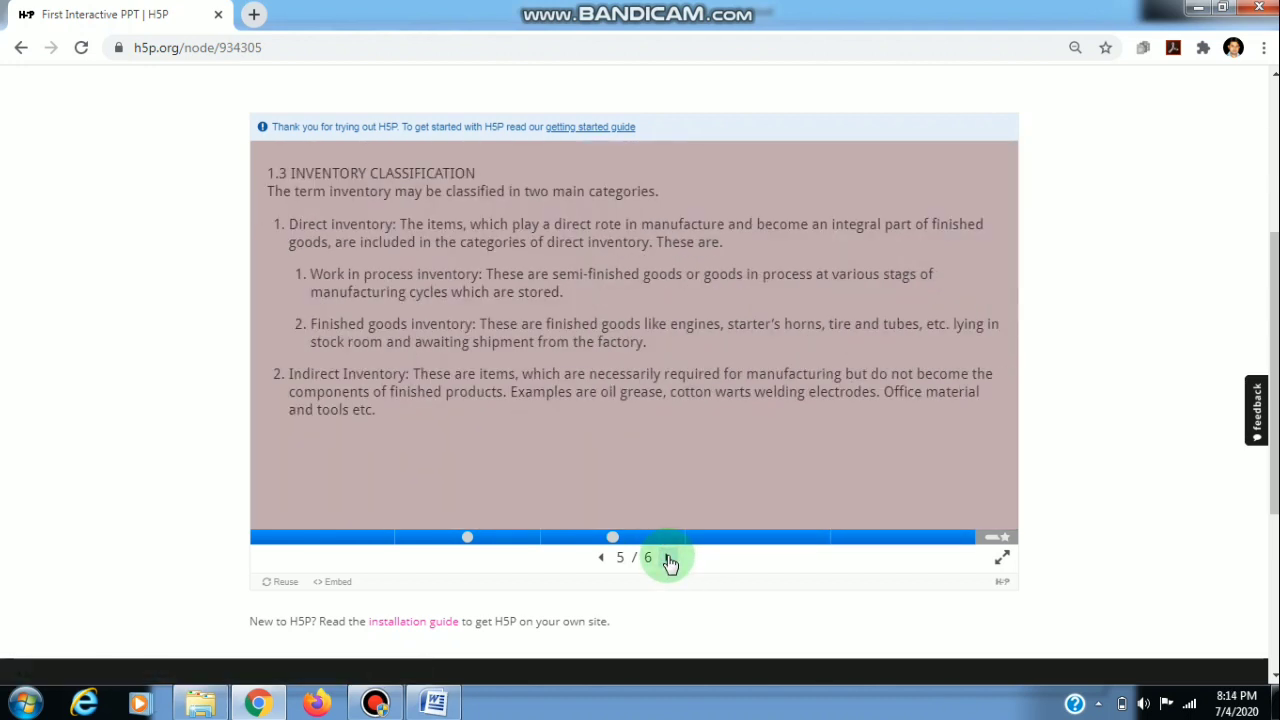
{"action": "left_click", "coordinate": [604, 560]}
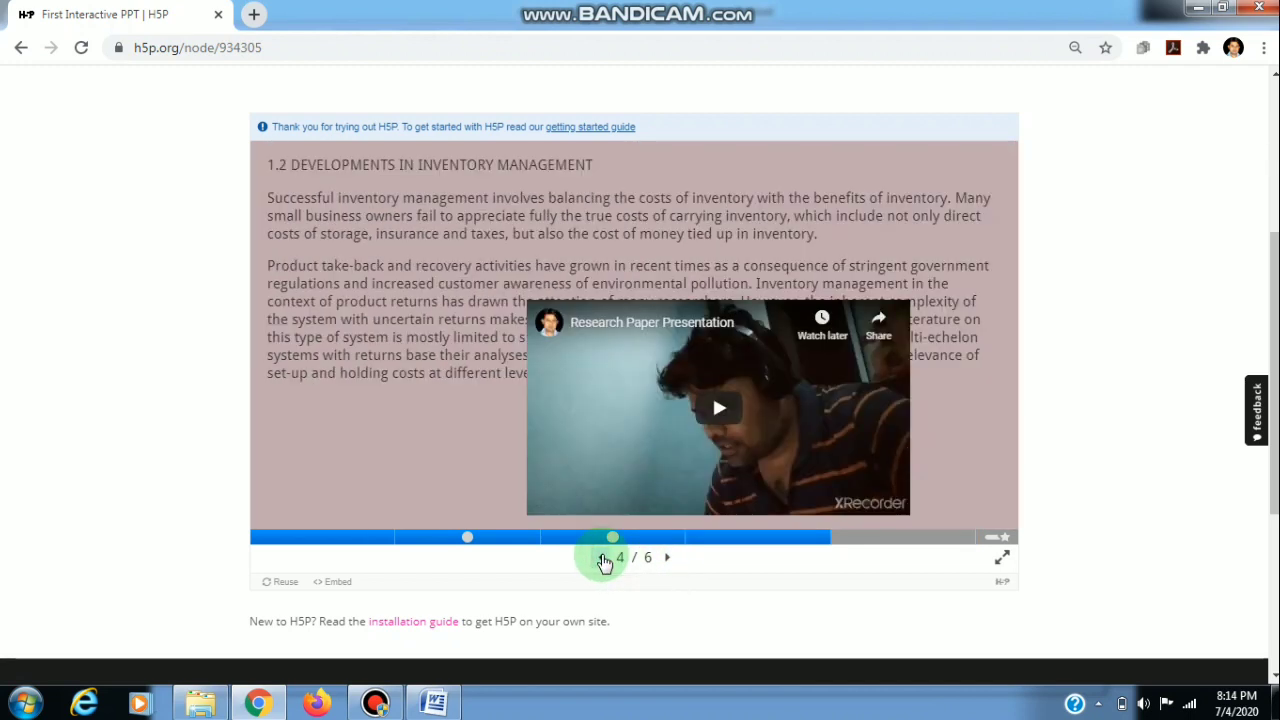
{"action": "left_click", "coordinate": [717, 412]}
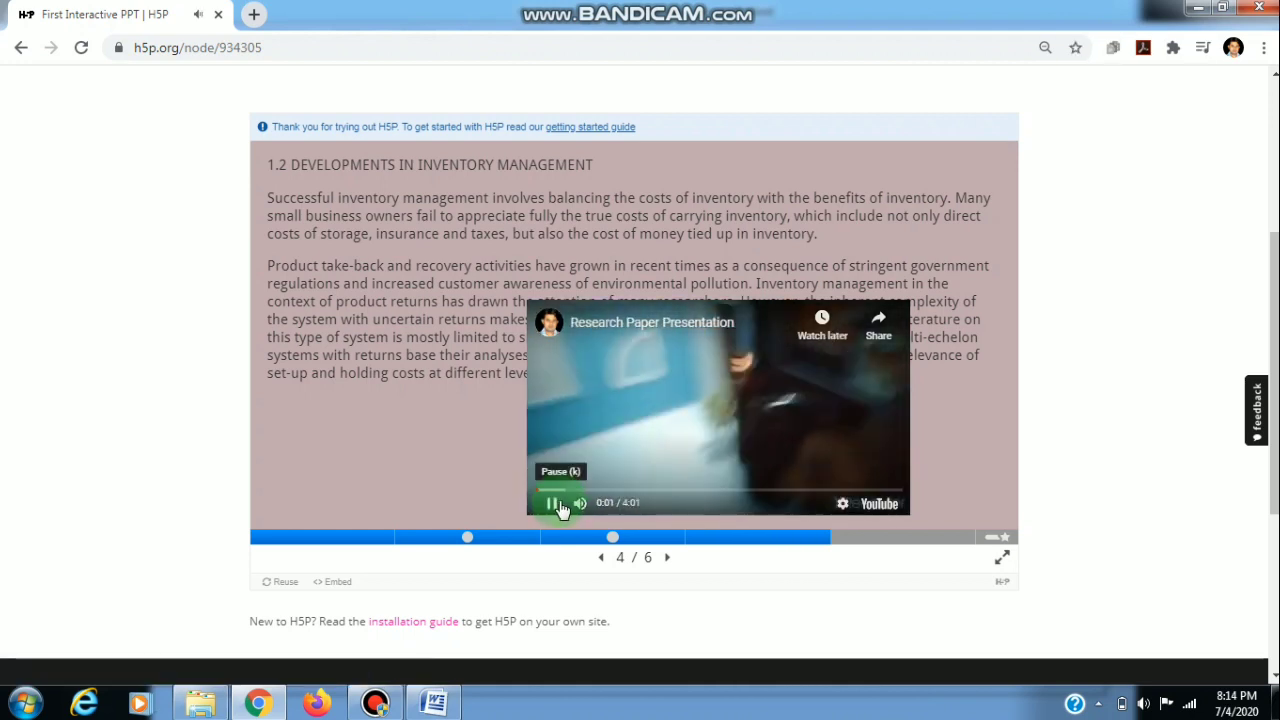
{"action": "left_click", "coordinate": [579, 503]}
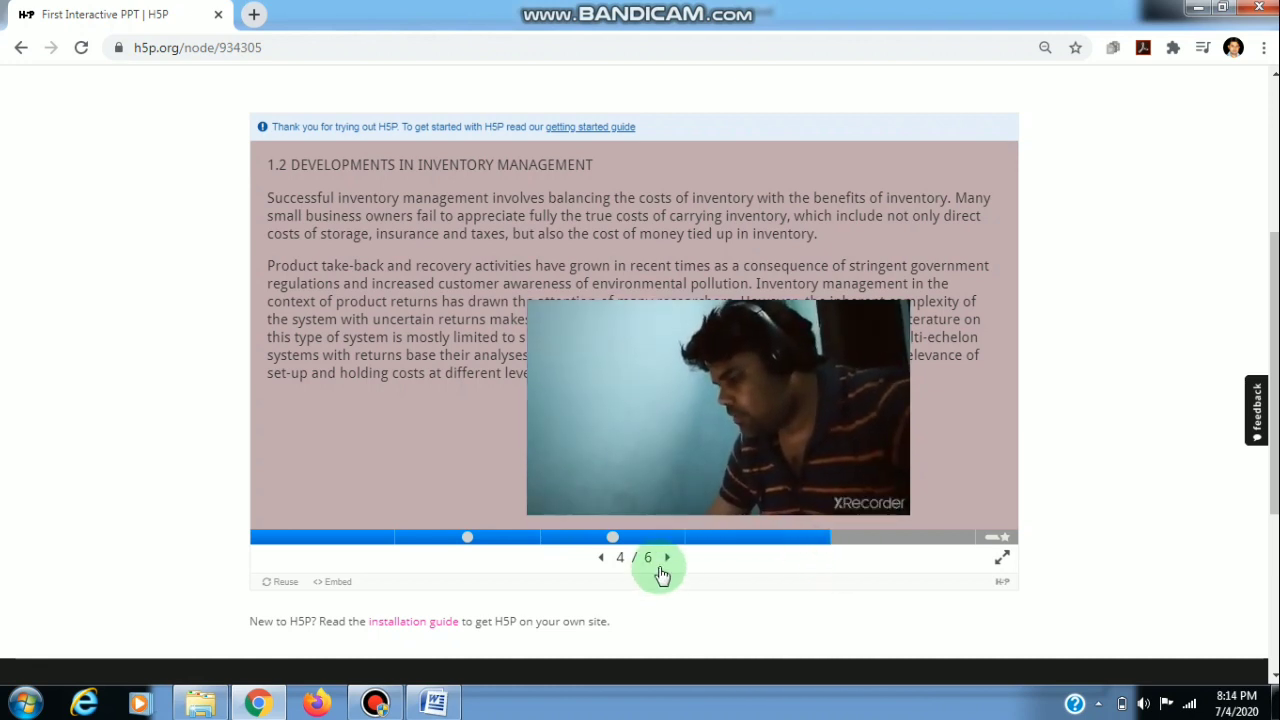
- Advance to the score summary on slide 6 and restart the presentation with Retry
{"action": "left_click", "coordinate": [665, 567]}
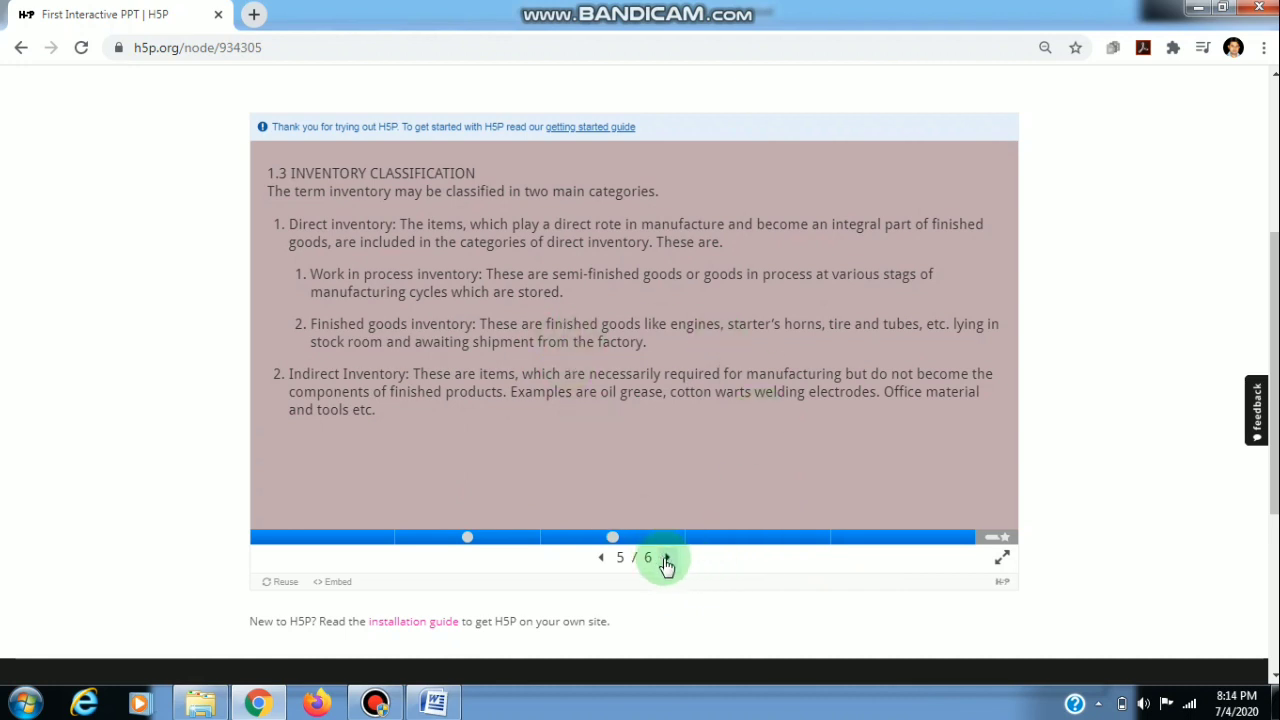
{"action": "left_click", "coordinate": [666, 562]}
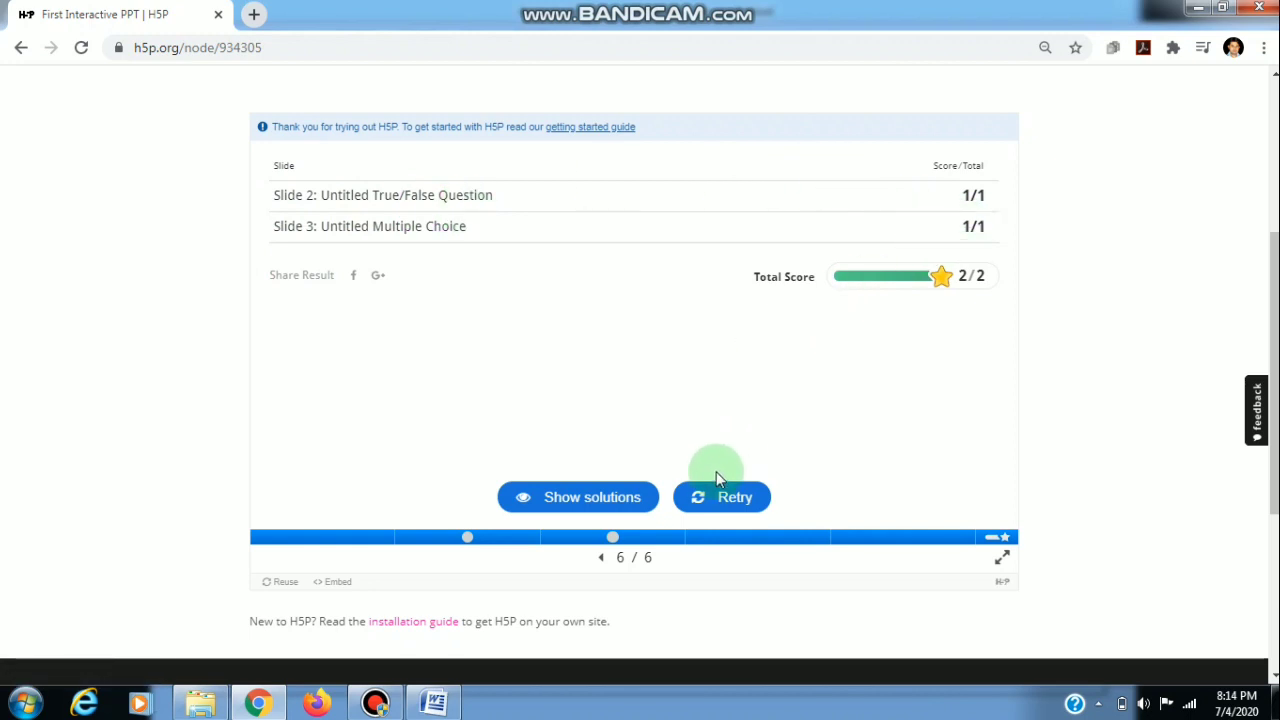
{"action": "left_click", "coordinate": [712, 499]}
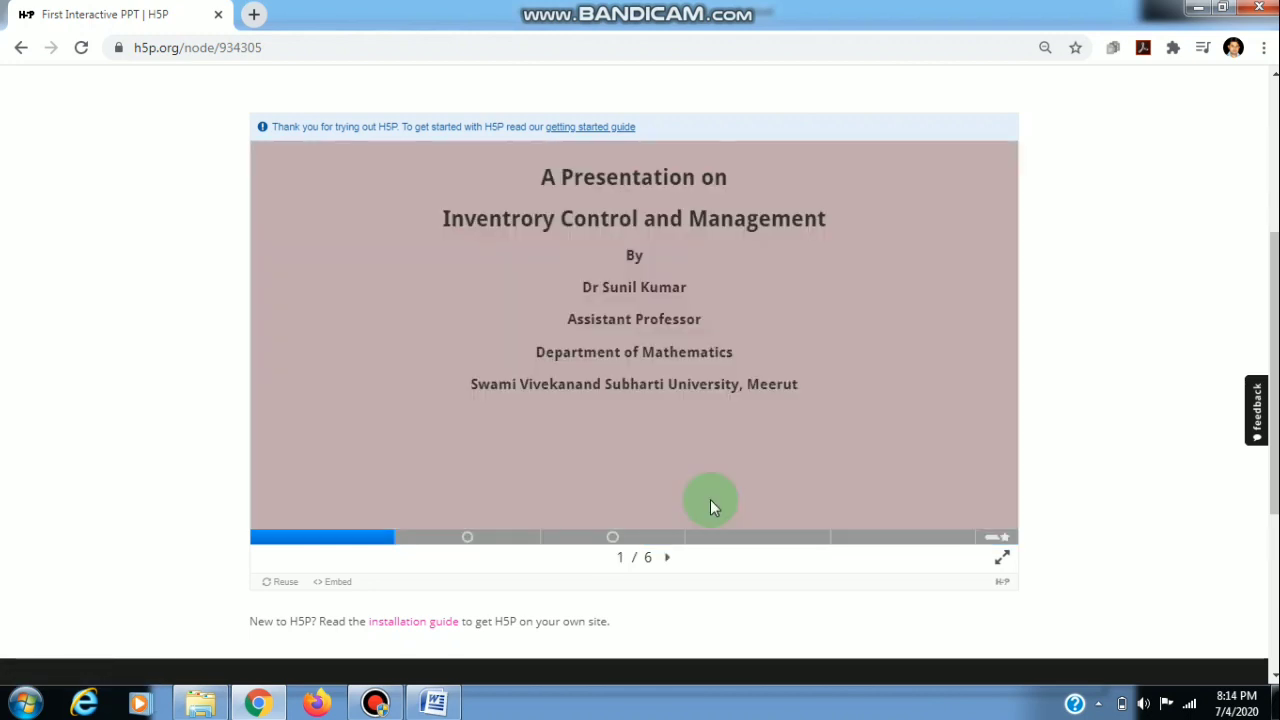
- Go through all the slides again to the score summary without answering any question
{"action": "left_click", "coordinate": [667, 558]}
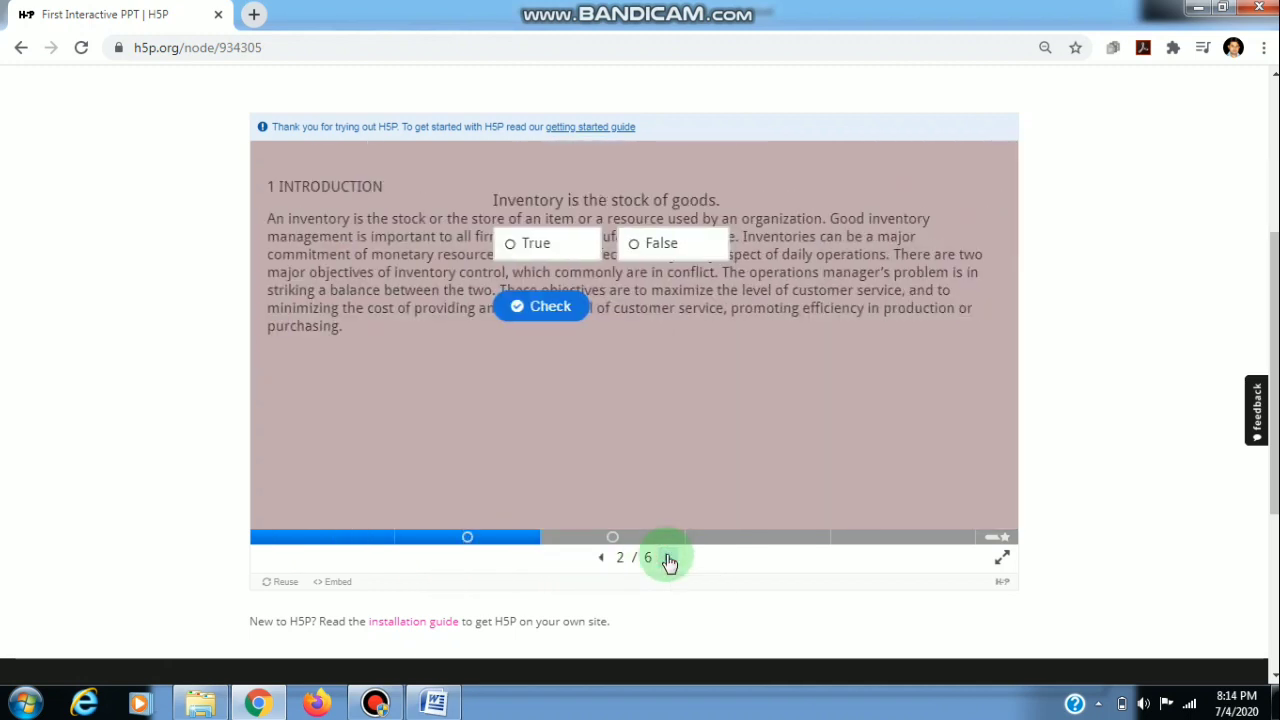
{"action": "left_click", "coordinate": [667, 558]}
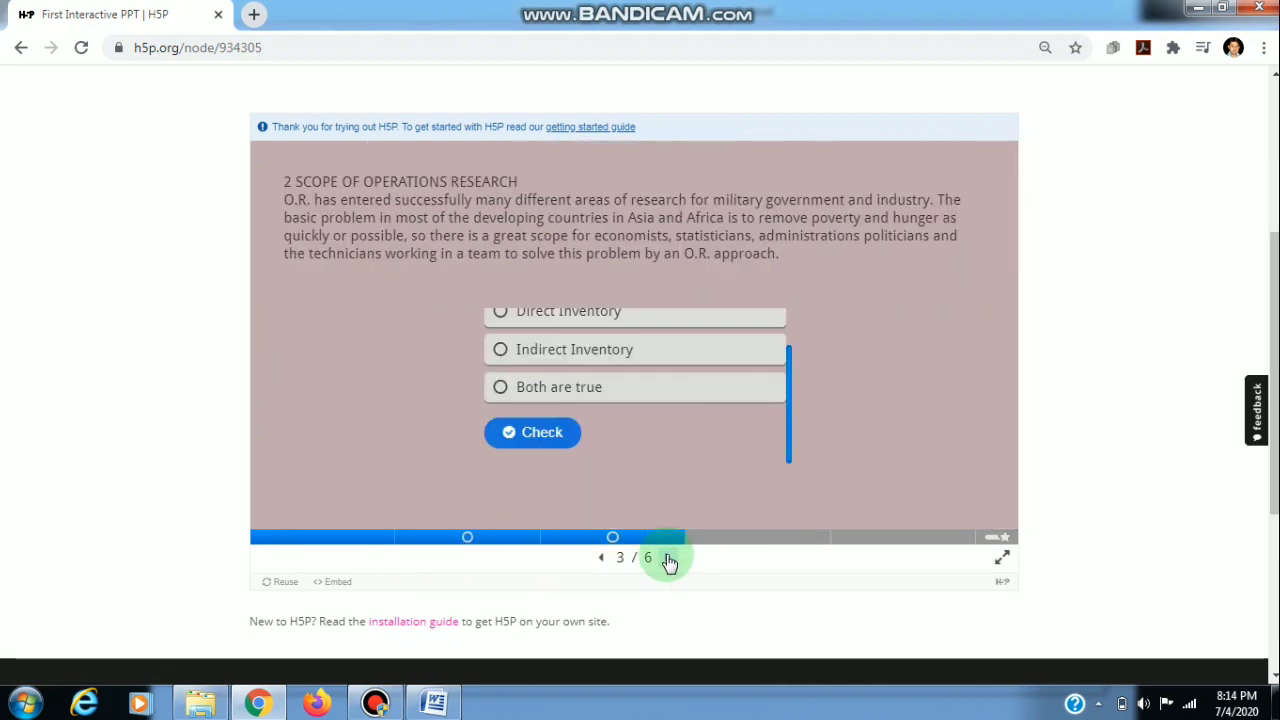
{"action": "left_click", "coordinate": [667, 558]}
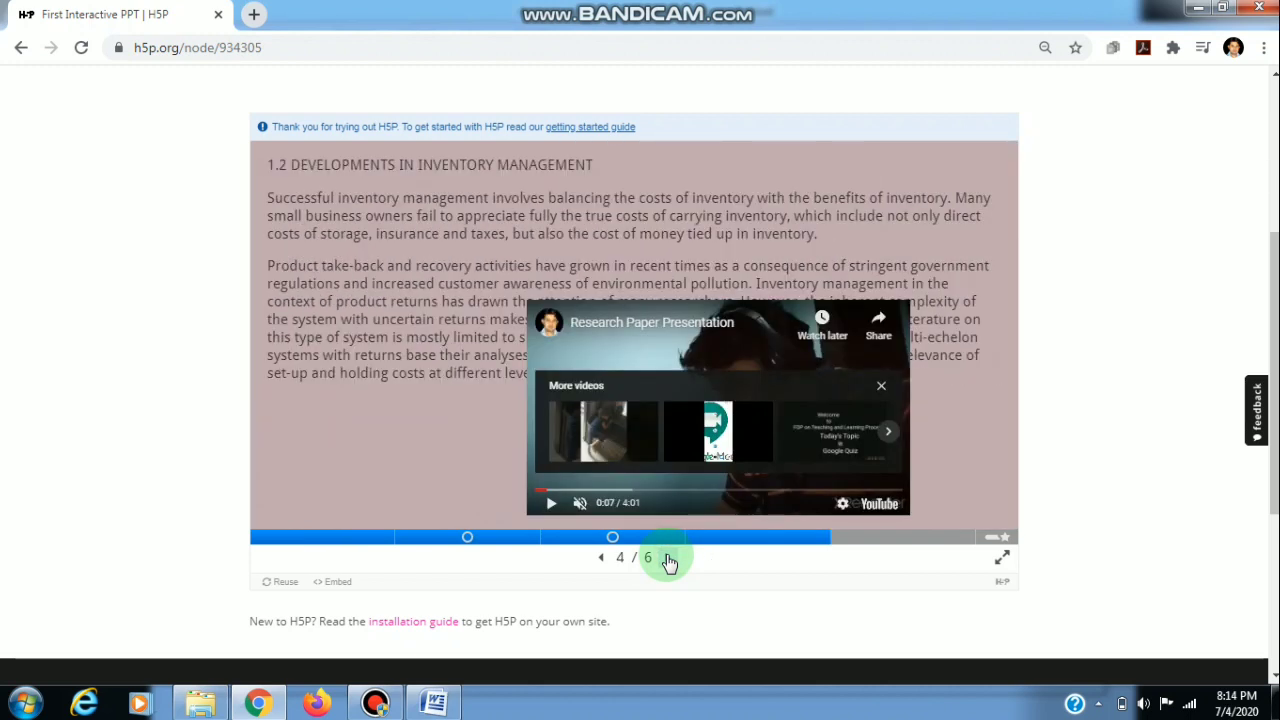
{"action": "left_click", "coordinate": [667, 558]}
{"action": "left_click", "coordinate": [667, 558]}
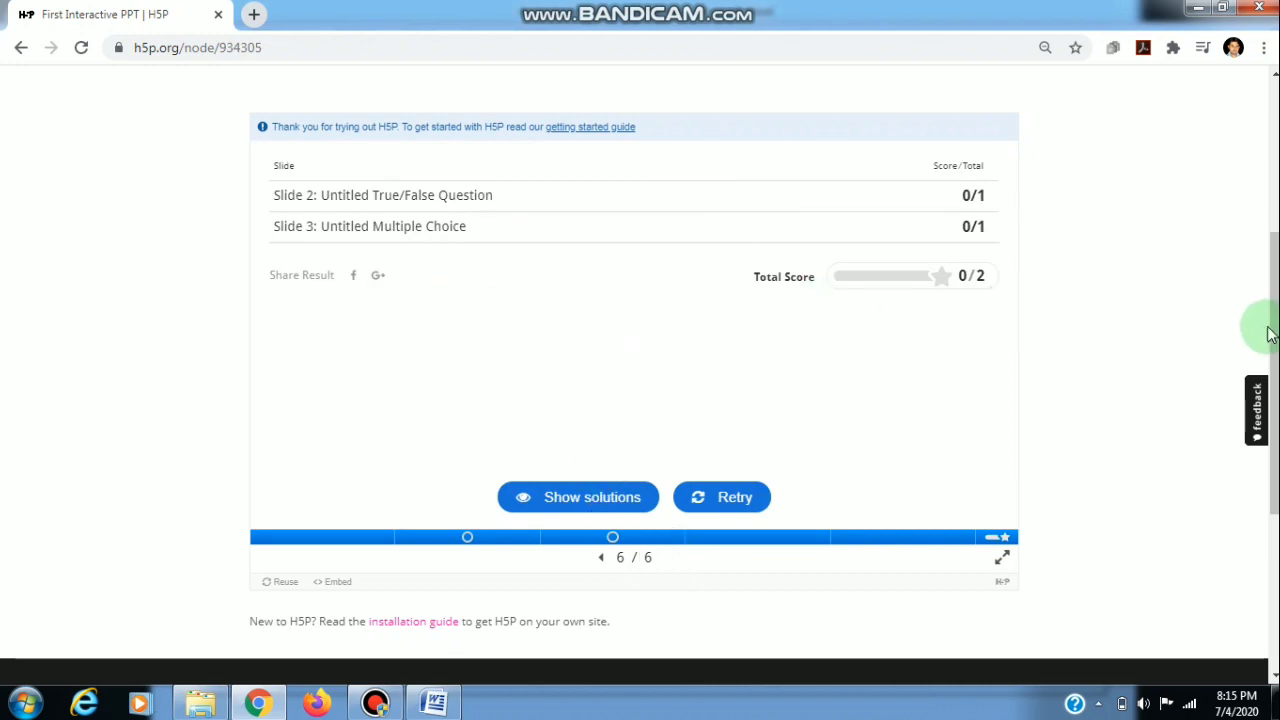
- Leave the presentation and return to the list of created content
{"action": "left_click_drag", "start_coordinate": [1270, 333], "coordinate": [1272, 178]}
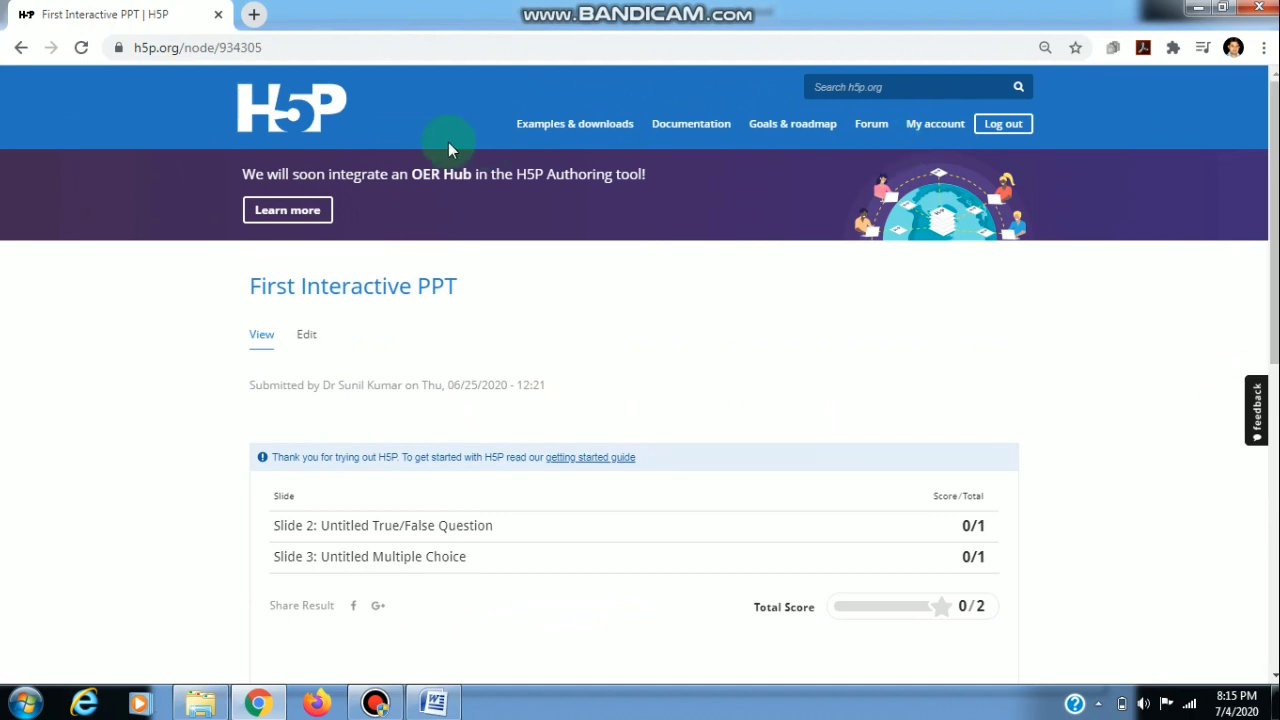
{"action": "left_click", "coordinate": [21, 48]}
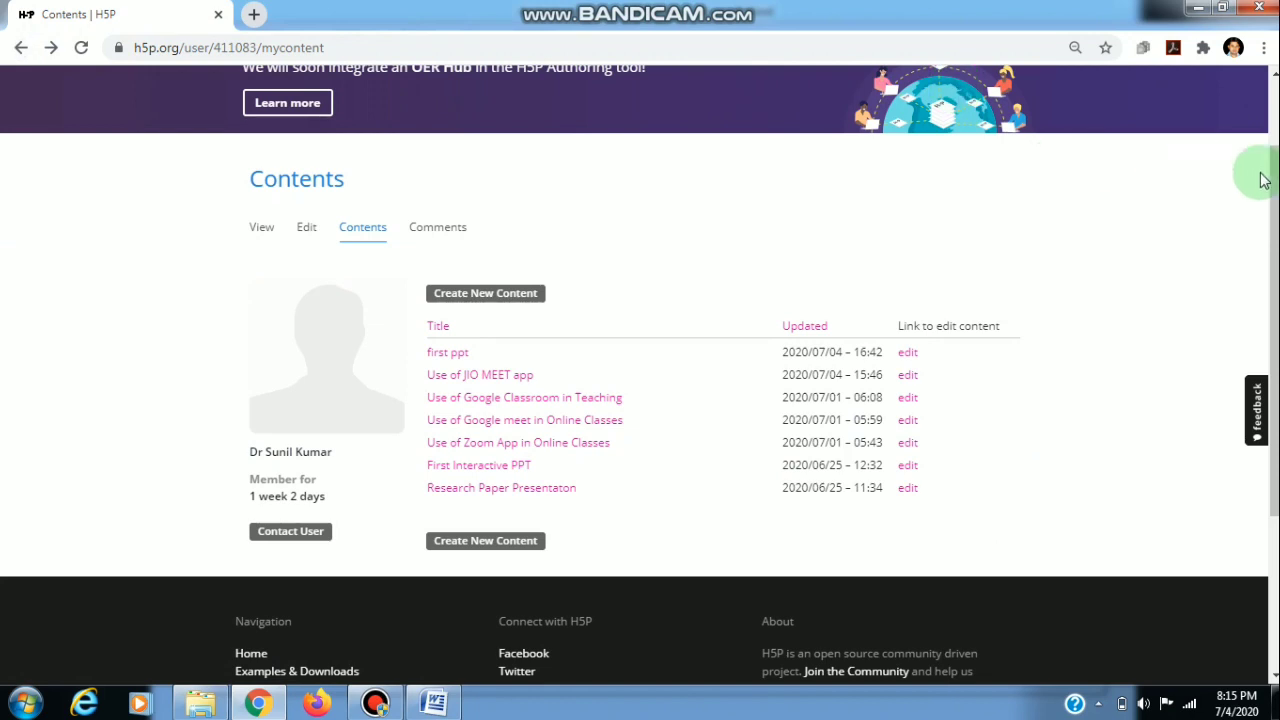
{"action": "scroll", "coordinate": [1268, 232], "scroll_direction": "up", "scroll_amount": 1}
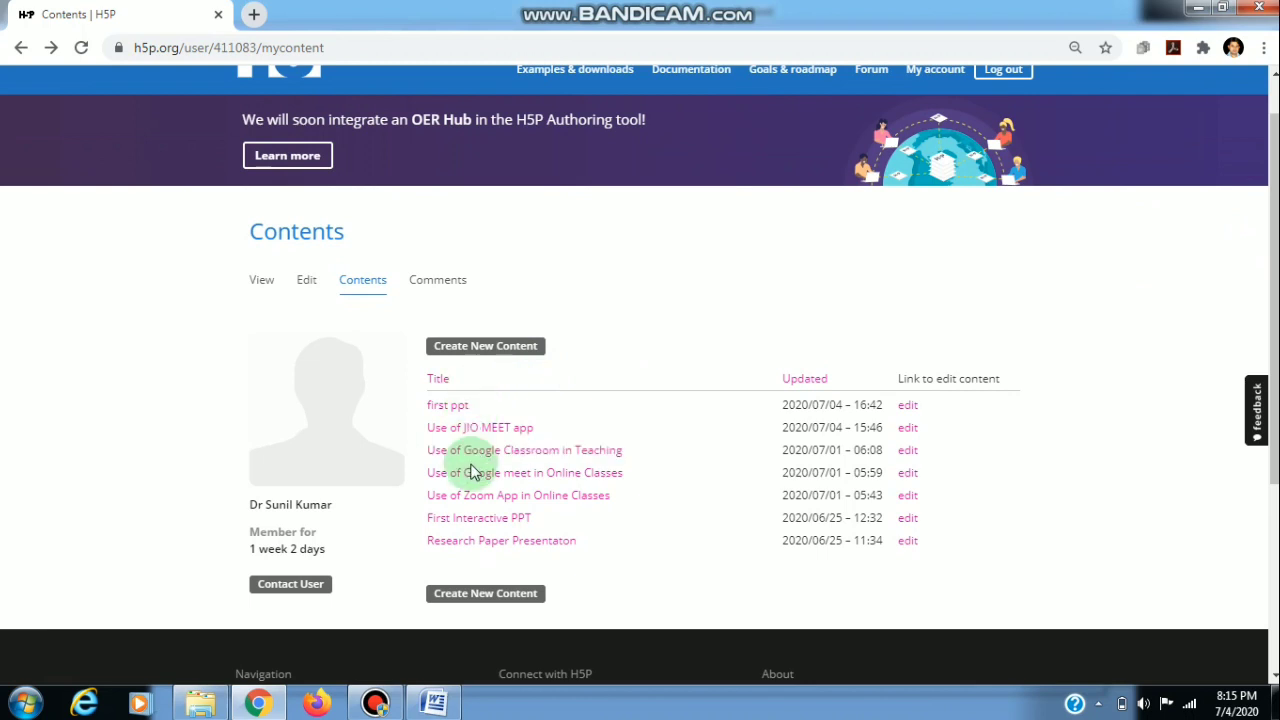
- Copy the link address of the content item "Use of Google meet in Online Classes"
{"action": "left_click", "coordinate": [455, 437]}
{"action": "right_click", "coordinate": [454, 436]}
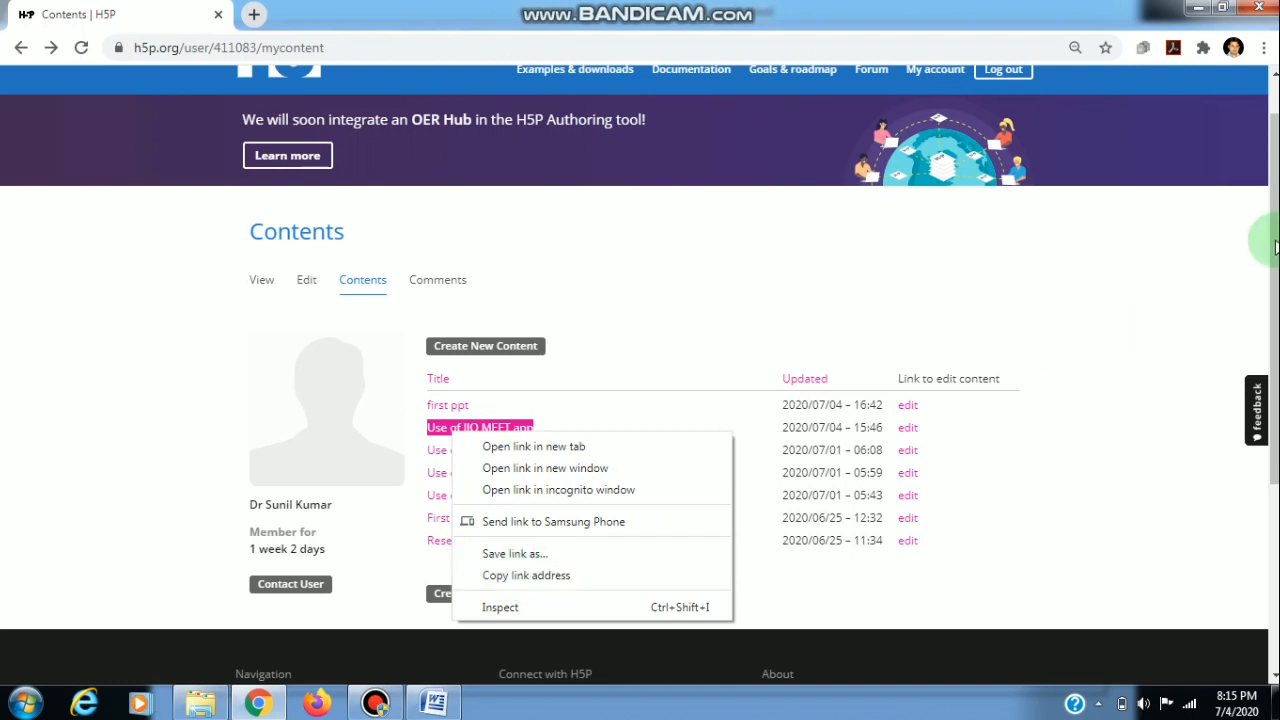
{"action": "mouse_move", "coordinate": [1275, 246]}
{"action": "left_mouse_down"}
{"action": "mouse_move", "coordinate": [1275, 212]}
{"action": "mouse_move", "coordinate": [1275, 244]}
{"action": "left_mouse_up"}
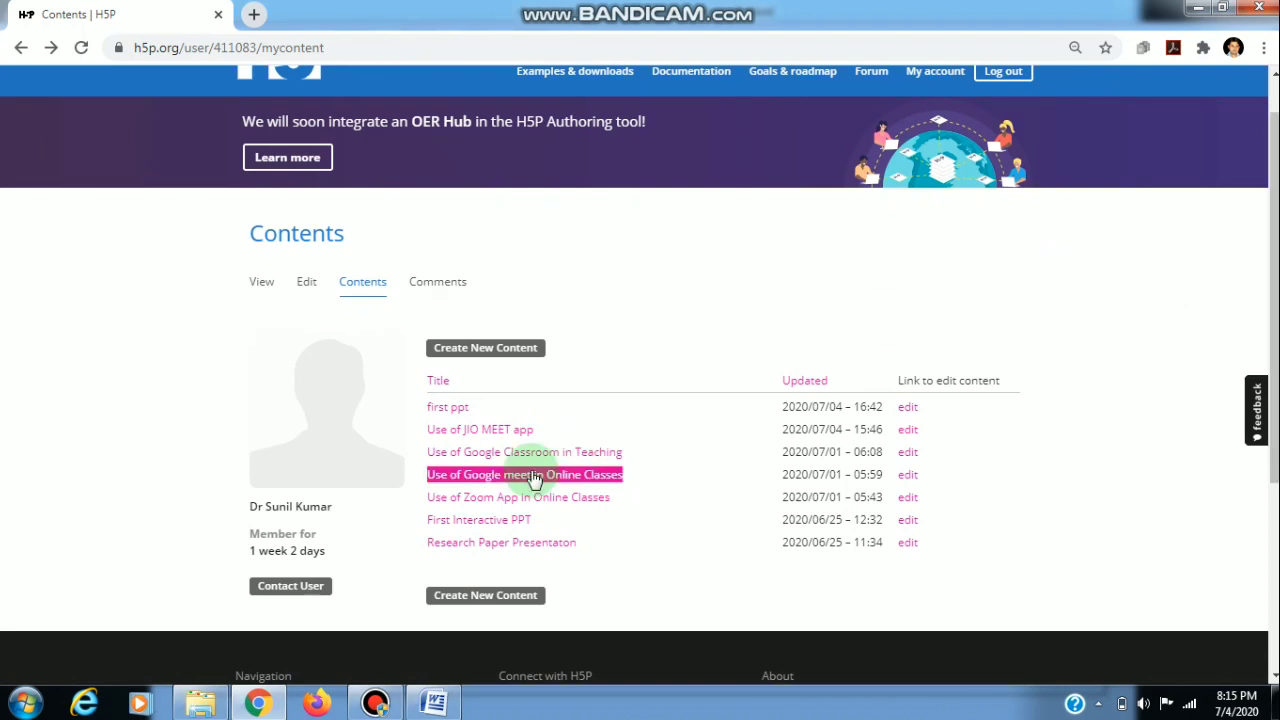
{"action": "right_click", "coordinate": [490, 485]}
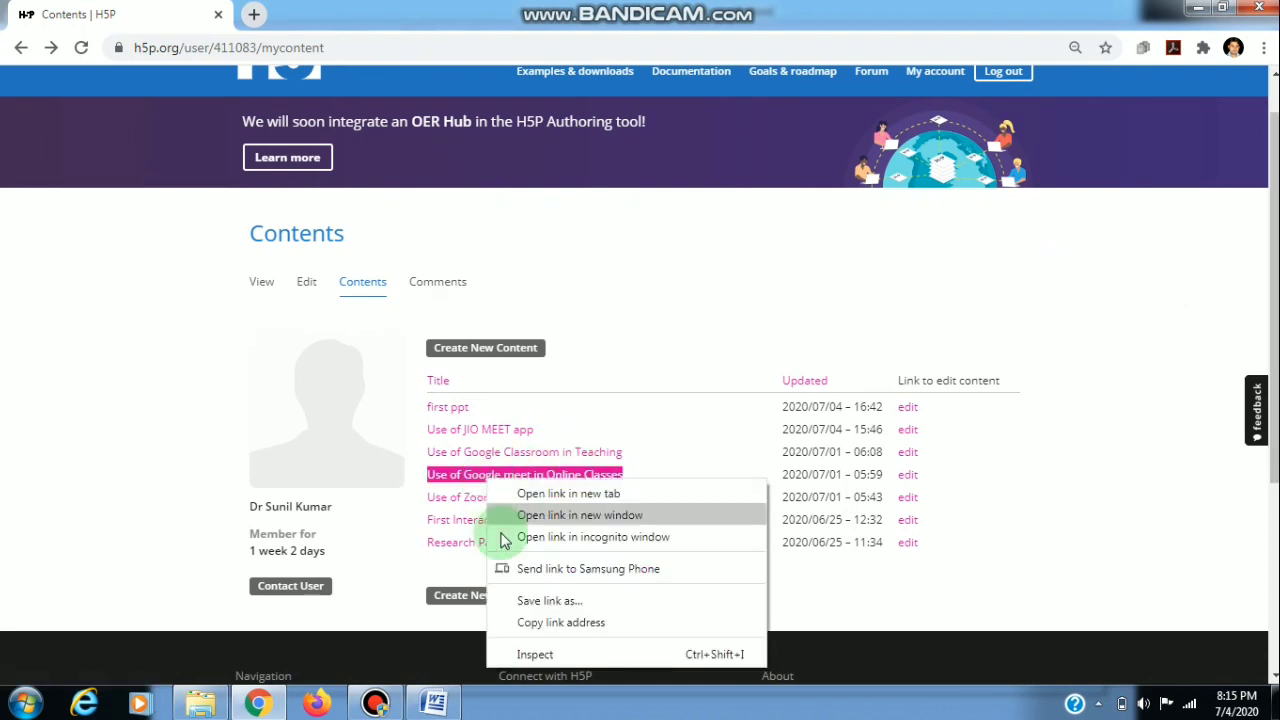
{"action": "left_click", "coordinate": [540, 630]}
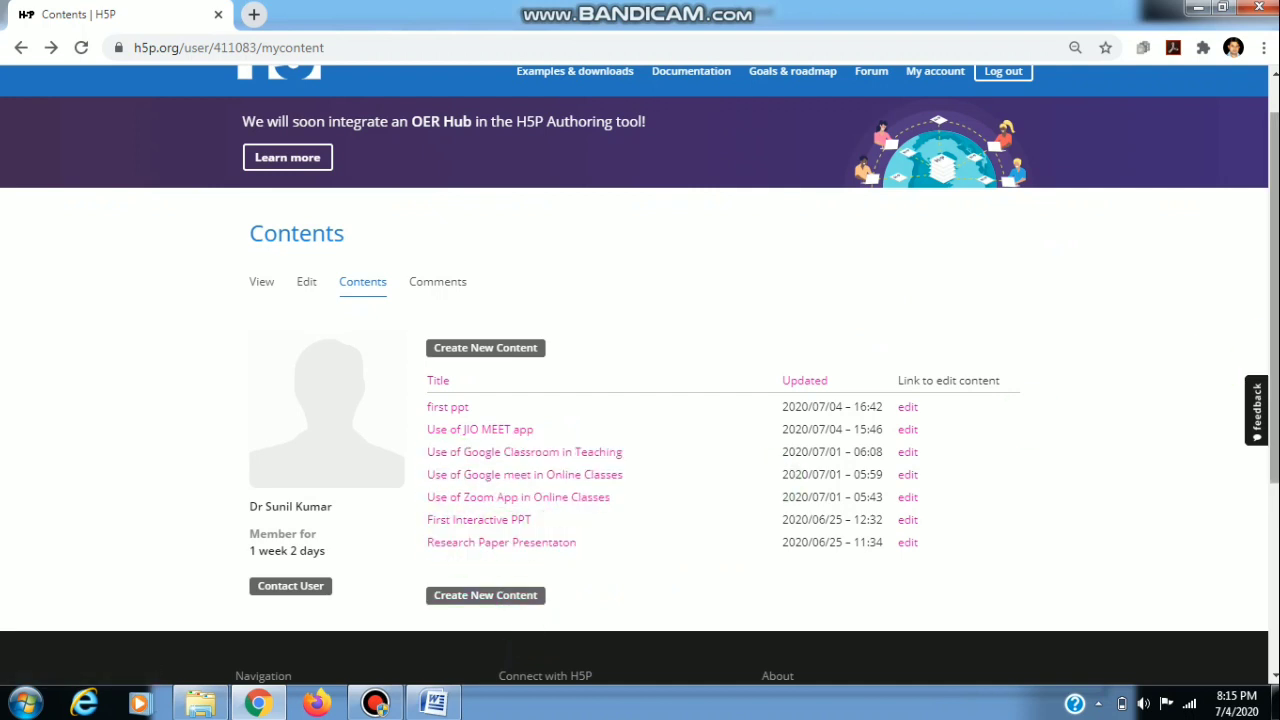
{"action": "scroll", "coordinate": [1274, 320], "scroll_direction": "up", "scroll_amount": 1}
{"action": "scroll", "coordinate": [1276, 418], "scroll_direction": "down", "scroll_amount": 2}
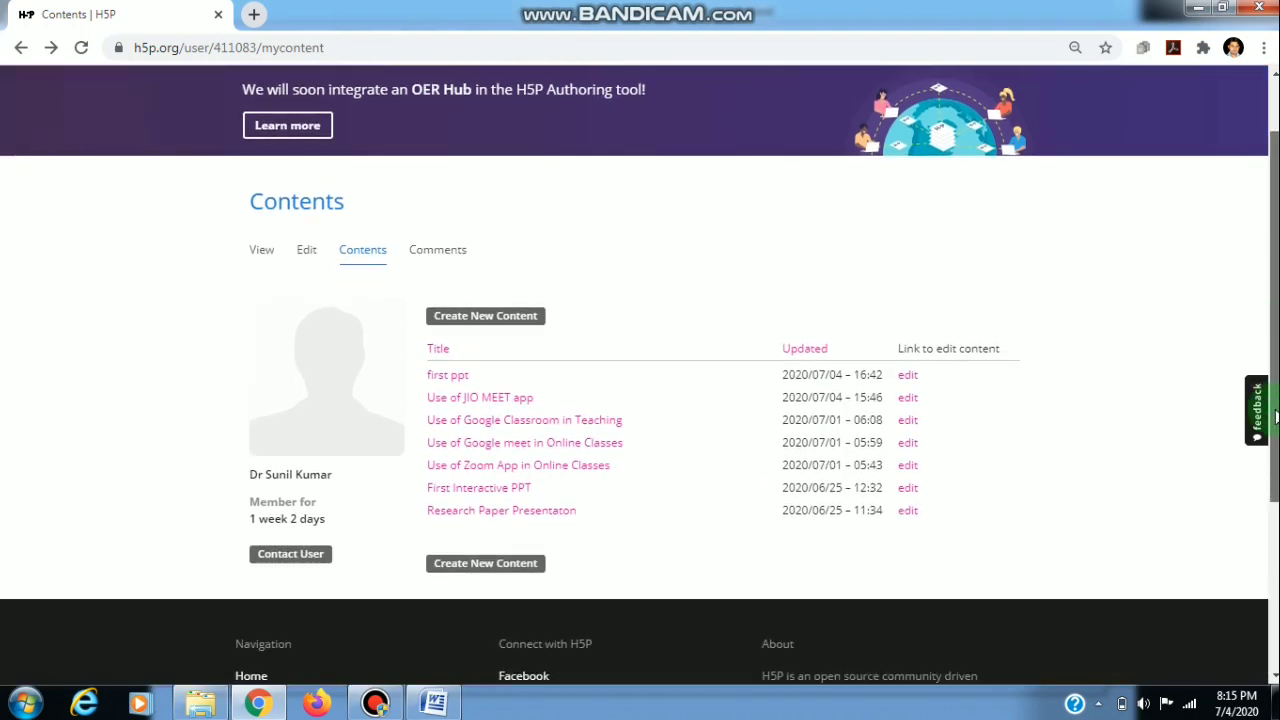
{"action": "left_click_drag", "start_coordinate": [1276, 418], "coordinate": [1278, 520]}
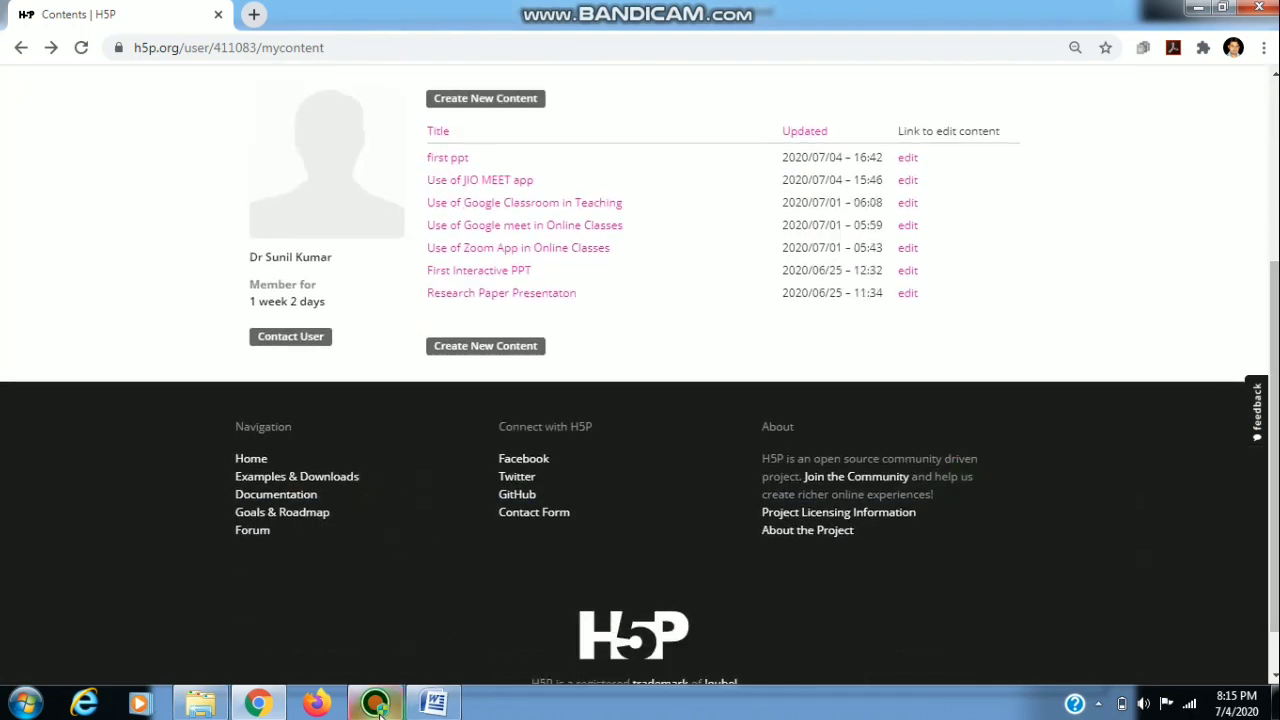